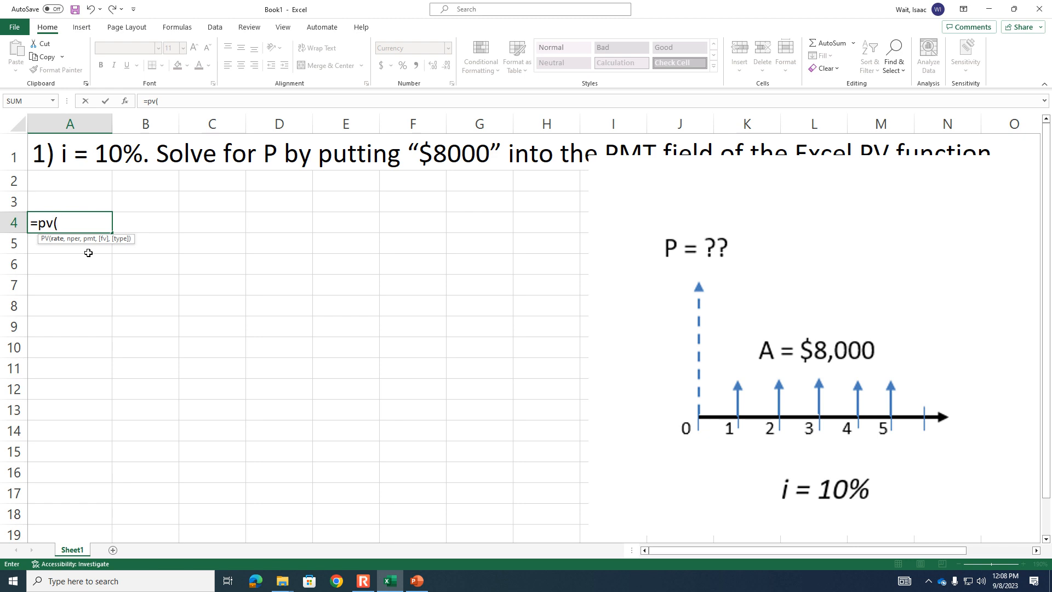
Step: Complete the PV formula in A4 with rate 0.1, 5 periods and a payment of -8000
text(0.1,5)
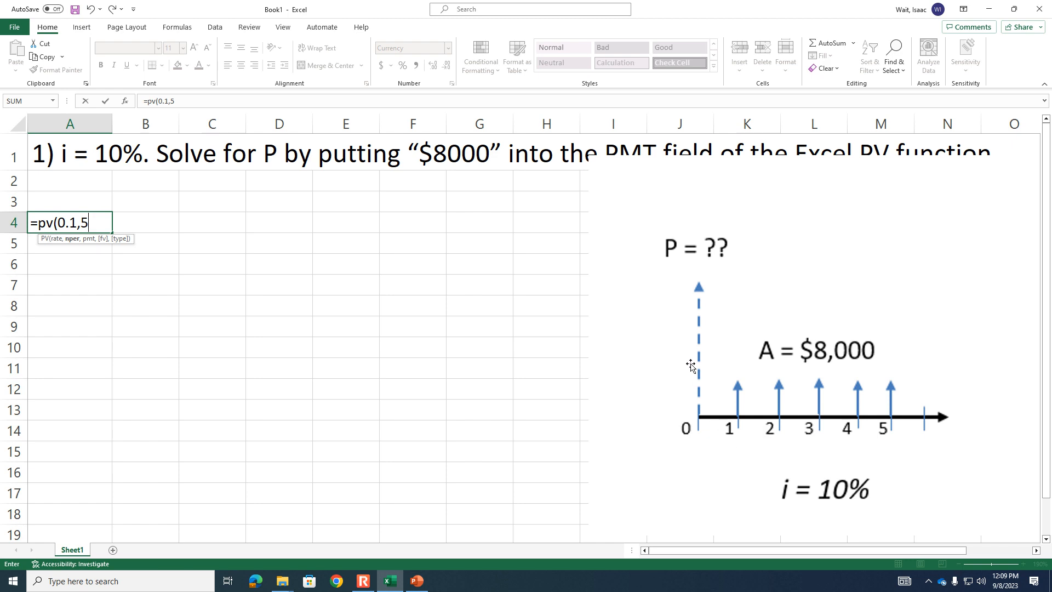
text(,)
text(8000)
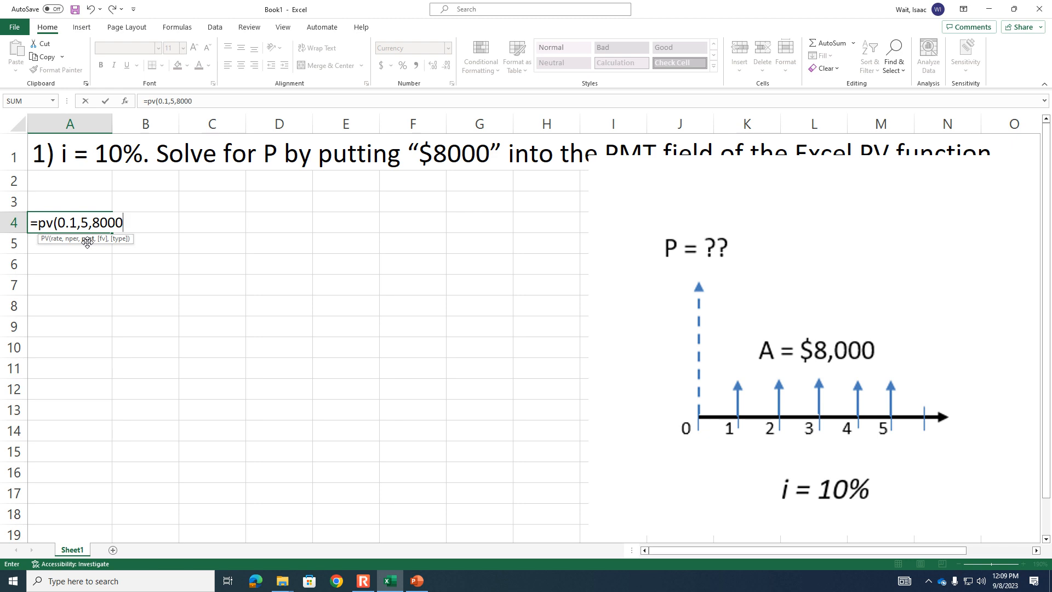
click(176, 102)
text(-8000)
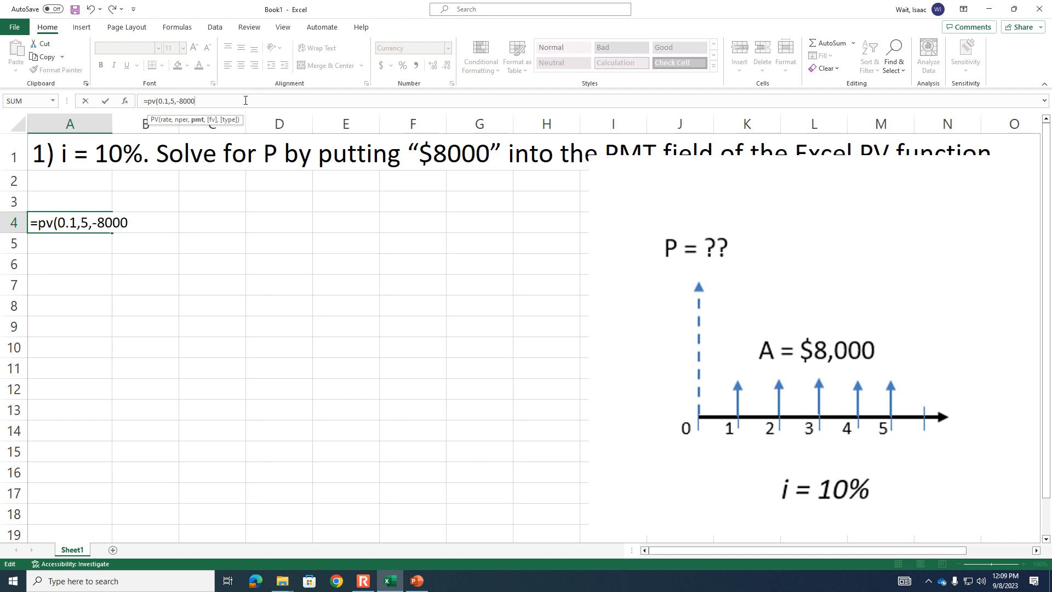
text())
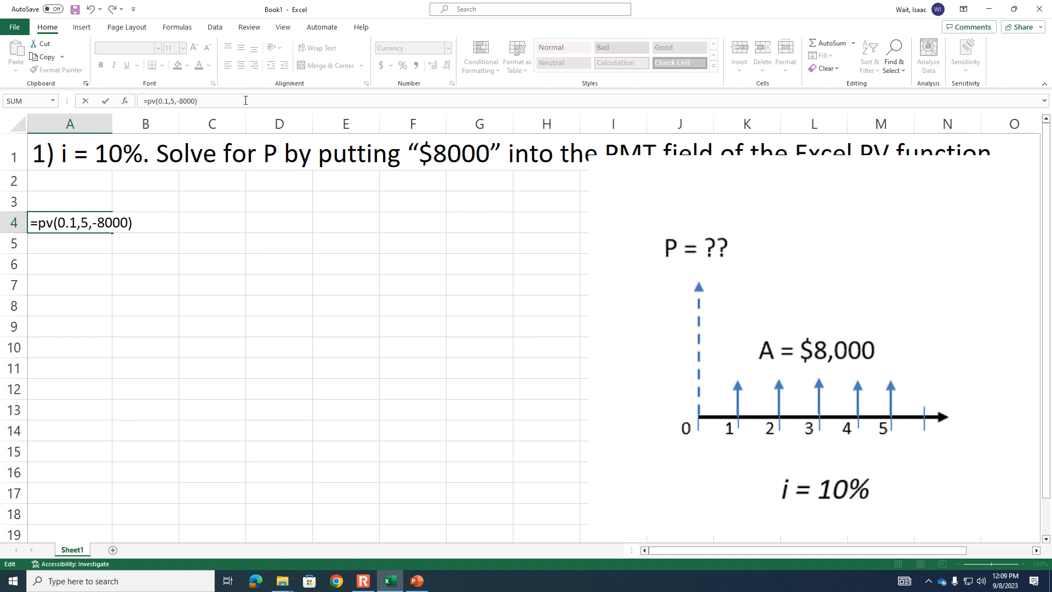
key(Return)
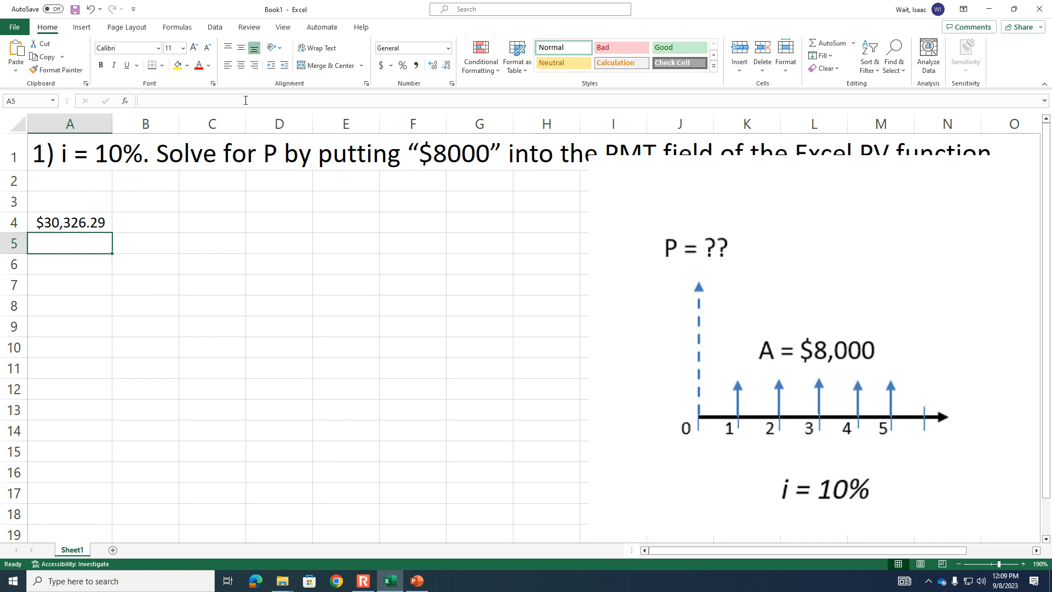
Step: Clear the PV formula from cell A4
key(Down)
key(Up)
key(Up)
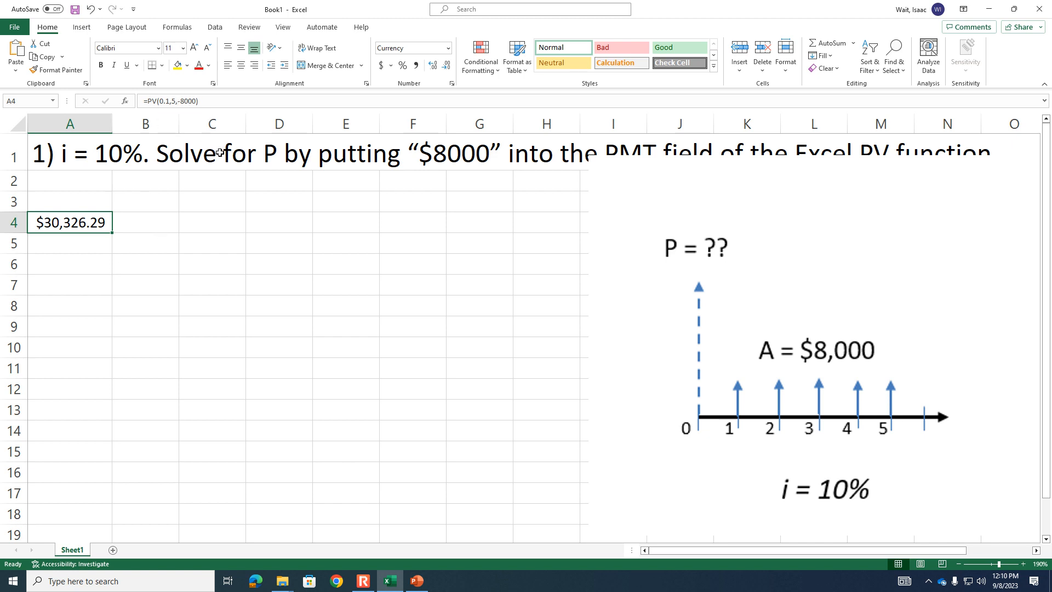
key(Delete)
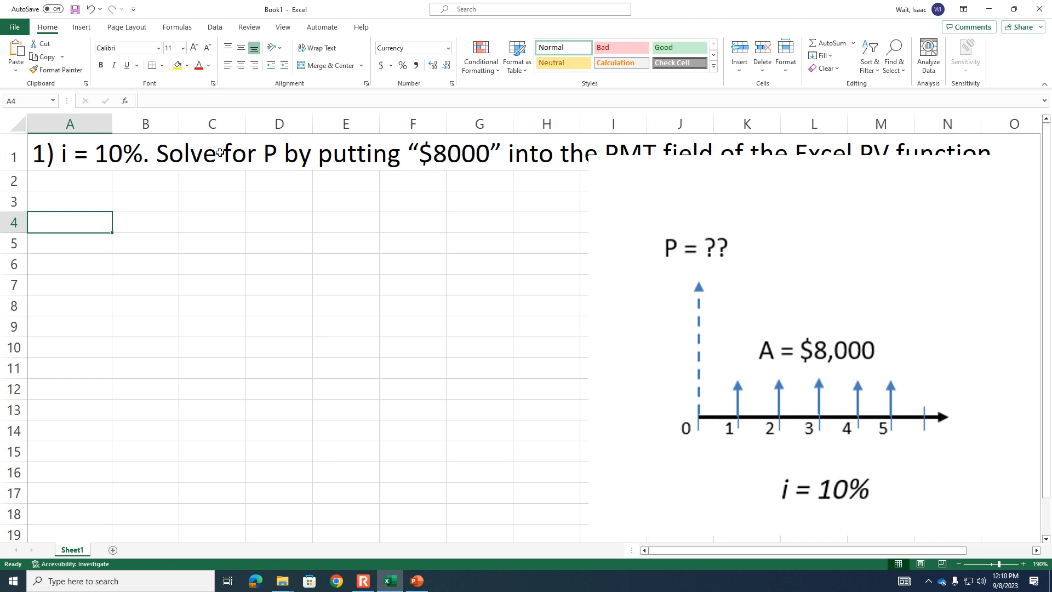
Step: Label A4 "I =" and enter the interest rate 0.1 in B4
text(I =)
key(Tab)
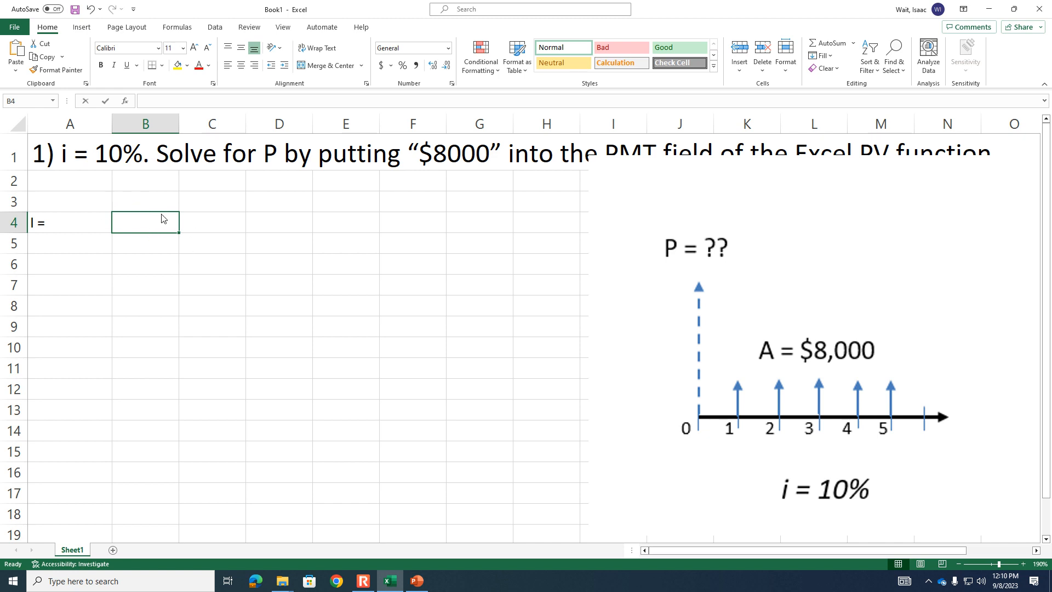
text(0.1)
key(Return)
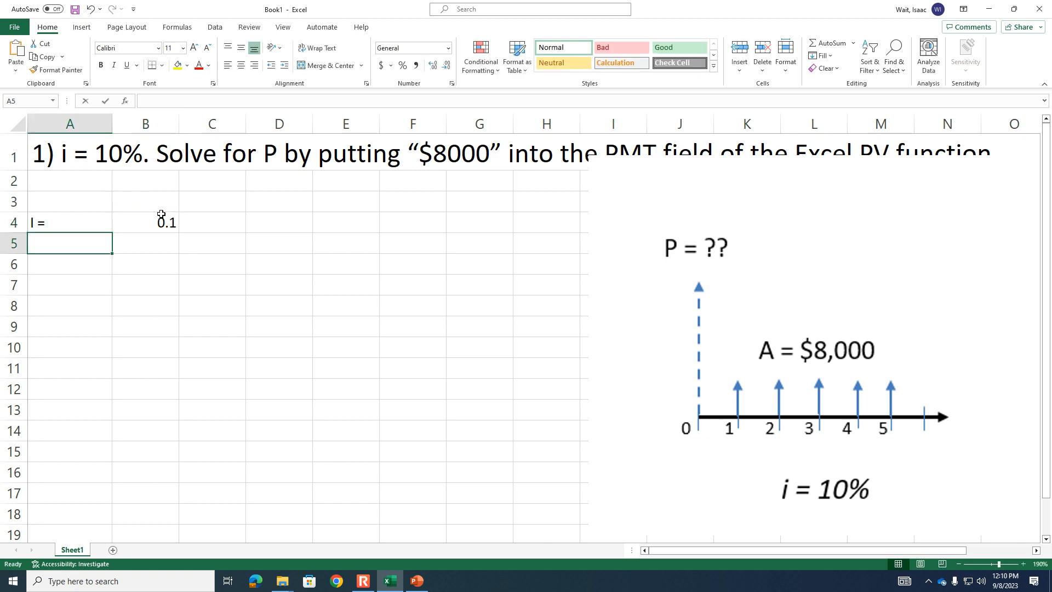
Step: Label A5 "N =" and enter 5 as the number of periods in B5
text(A +)
key(BackSpace)
key(BackSpace)
key(BackSpace)
text(N =)
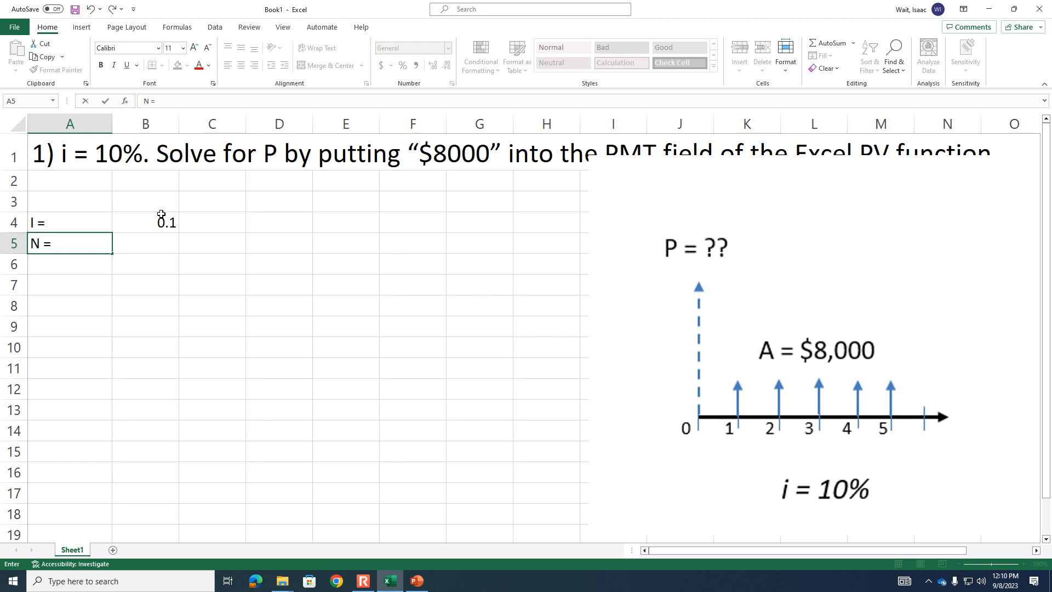
key(Tab)
text(5)
key(Return)
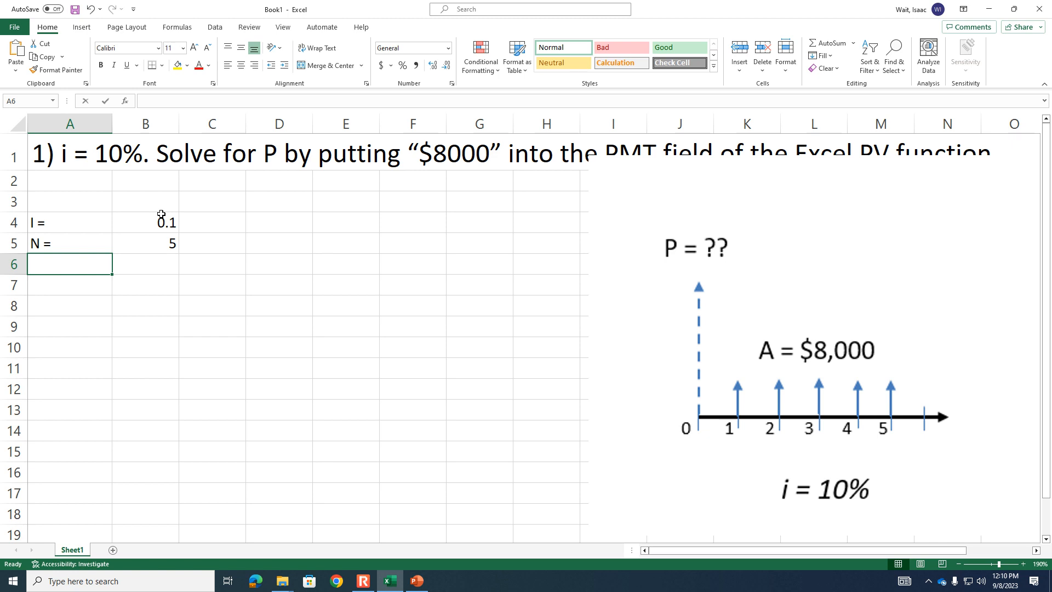
Step: Label A6 "A =" and enter the annual amount 8000 in B6
text(A =)
key(Tab)
text(8000)
key(Return)
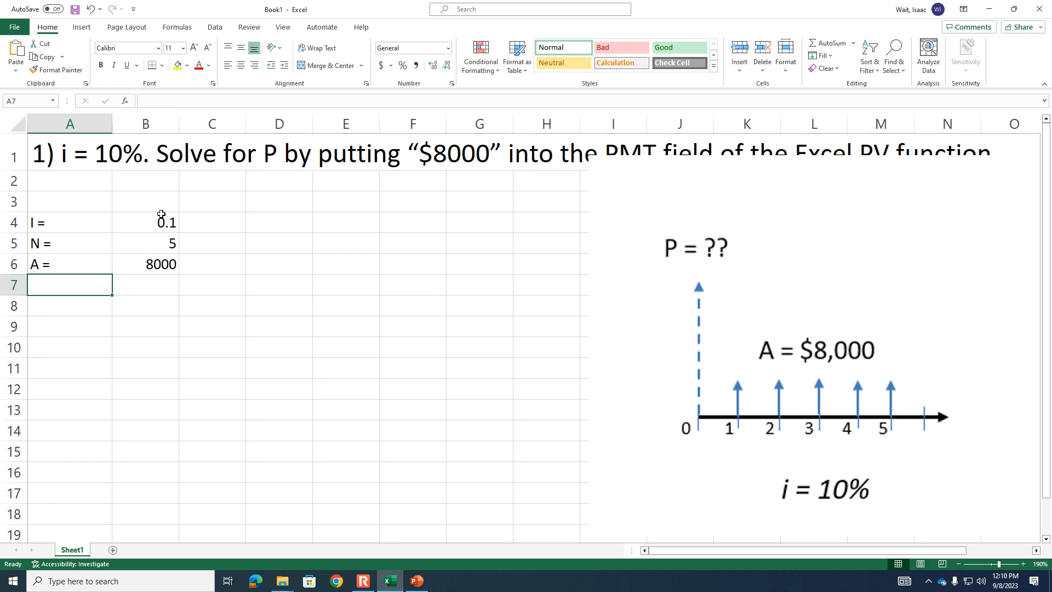
Step: Leave row 7 blank and label A8 "PV ="
key(Return)
text(P)
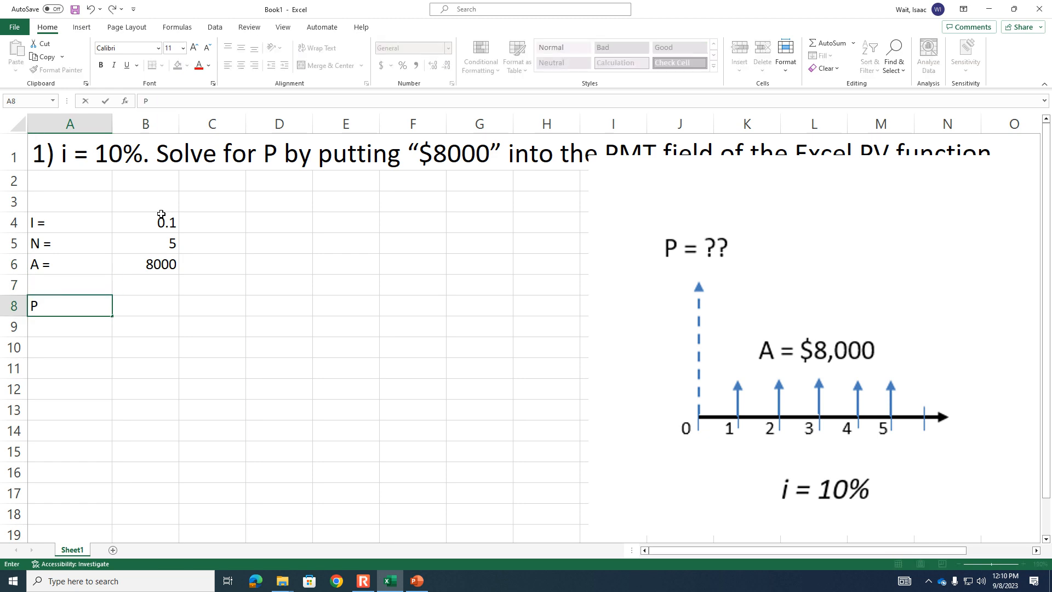
text(V =)
key(Tab)
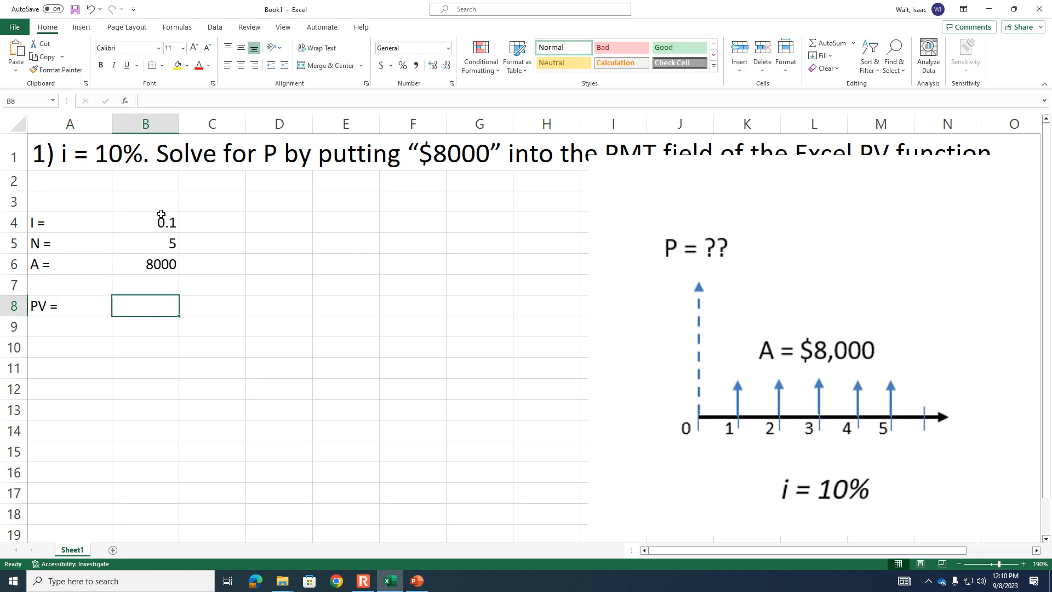
Step: Calculate the present value in B8 with the formula =PV(B4,B5,-B6), referencing the input cells
text(=pv()
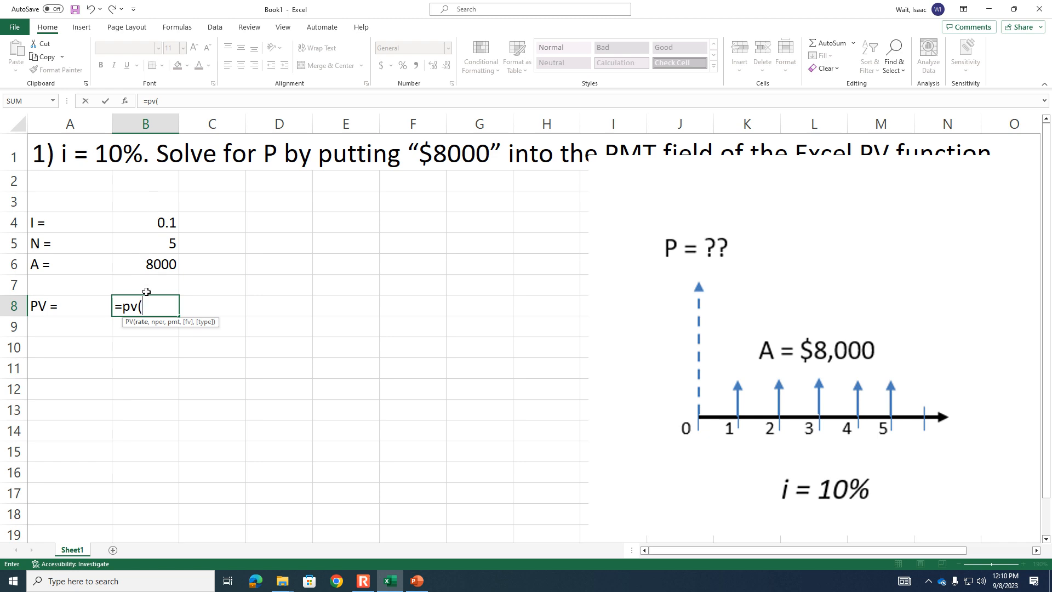
click(159, 223)
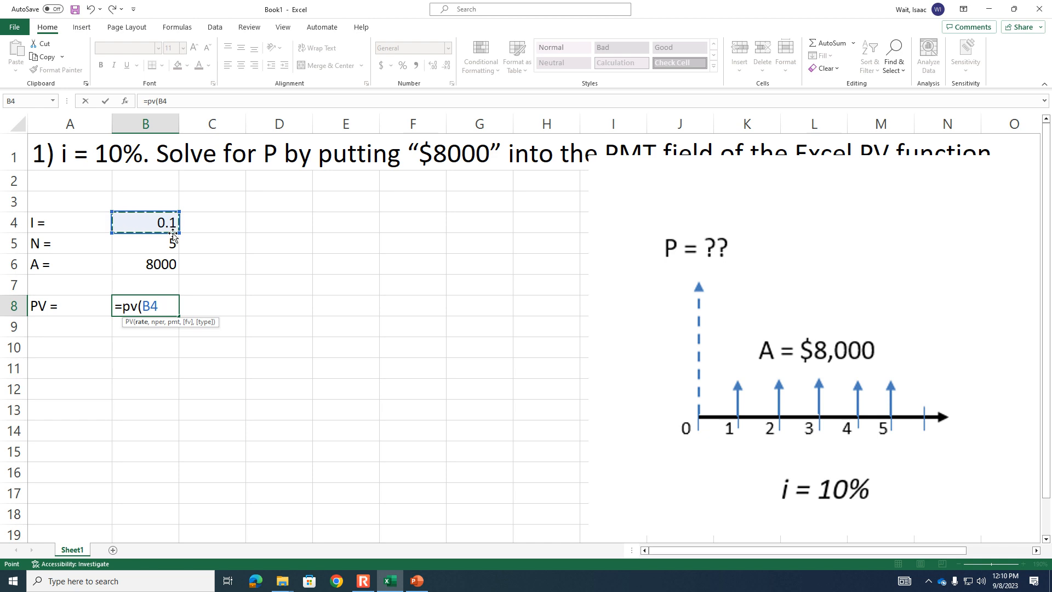
text(,)
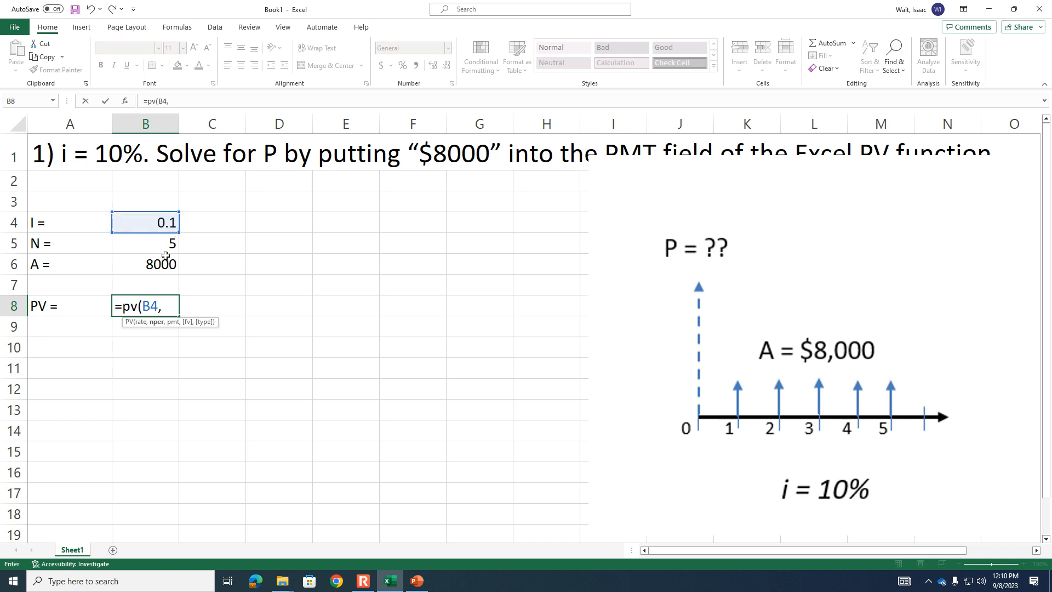
click(164, 242)
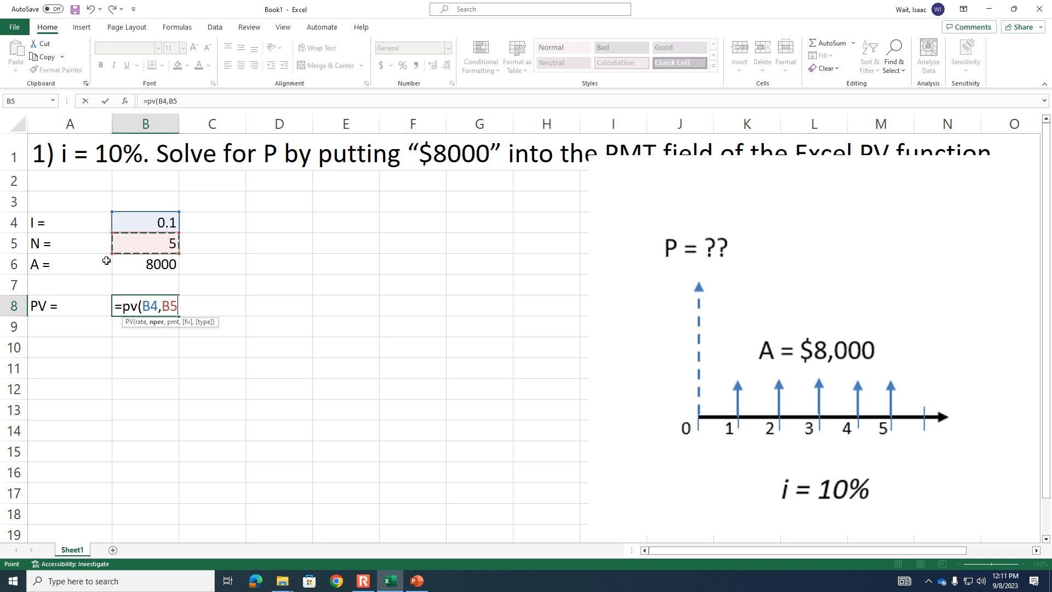
text(,-)
click(153, 264)
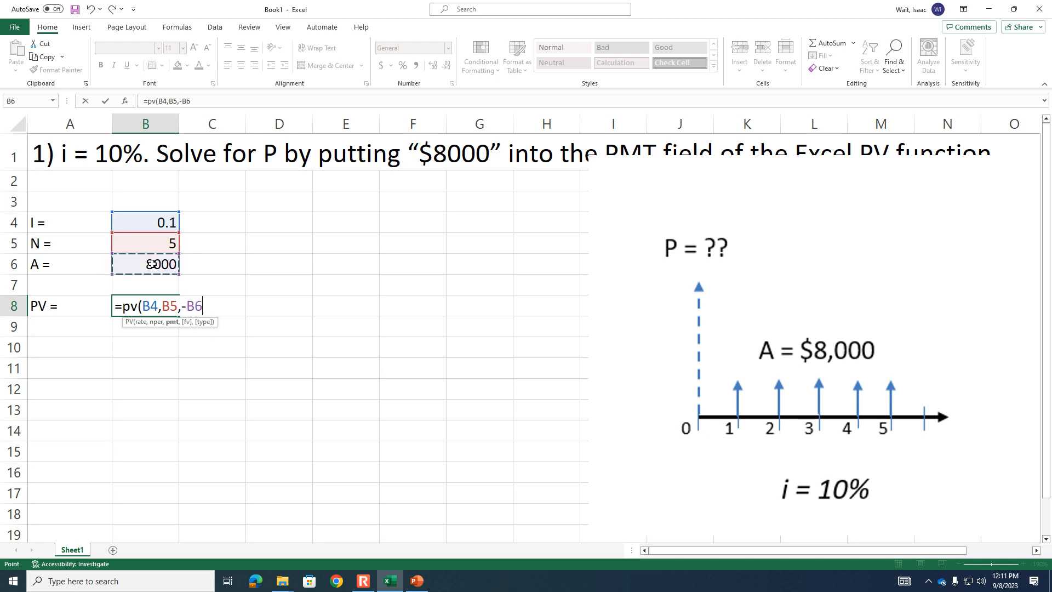
text())
key(Return)
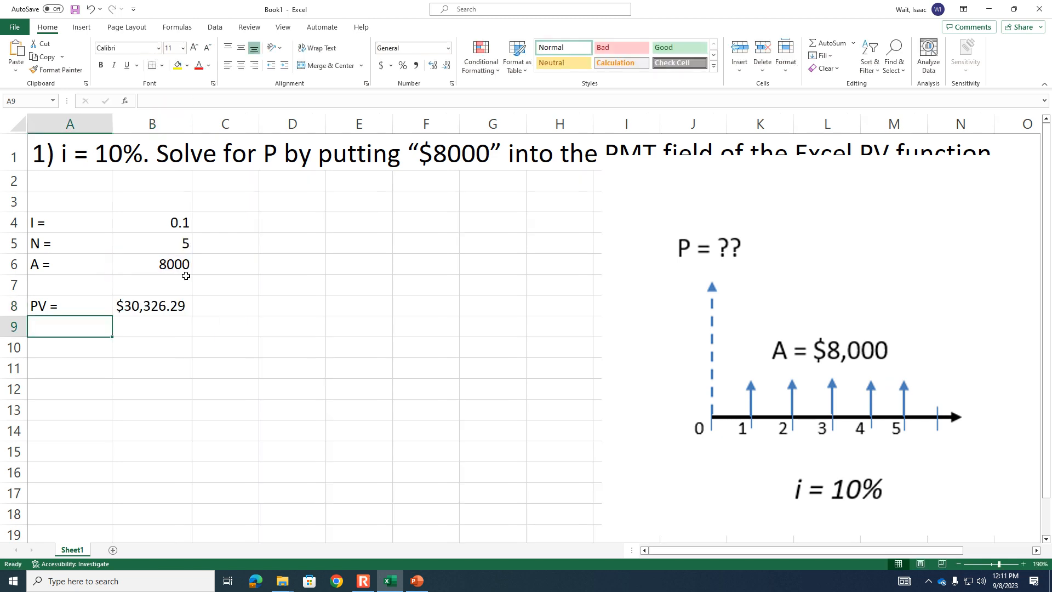
click(149, 311)
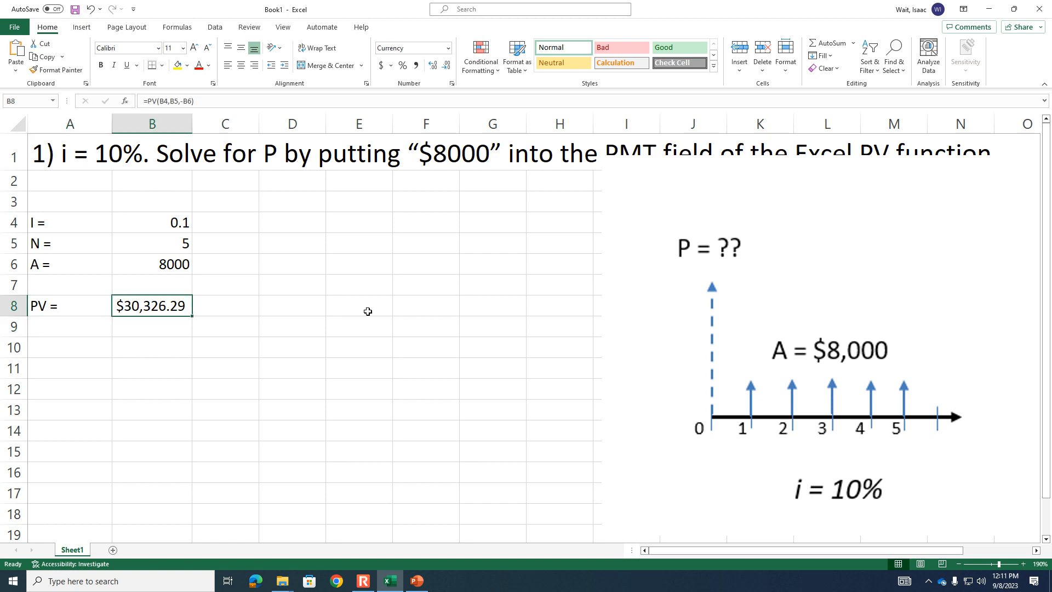
Step: Try interest rates of 0.11 and 0.19 in B4 to test how the present value responds
click(156, 222)
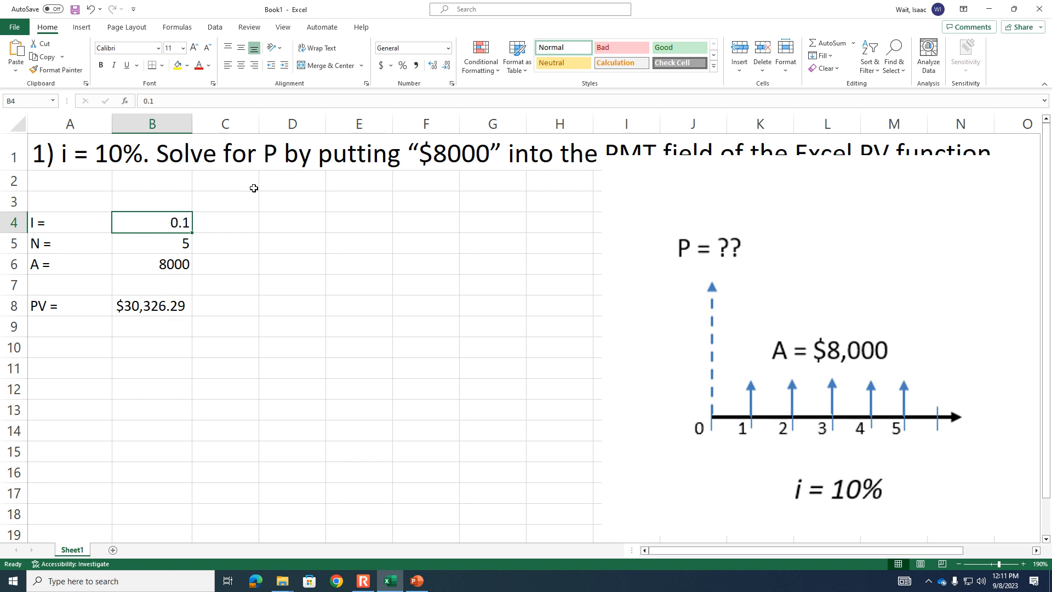
text(.11)
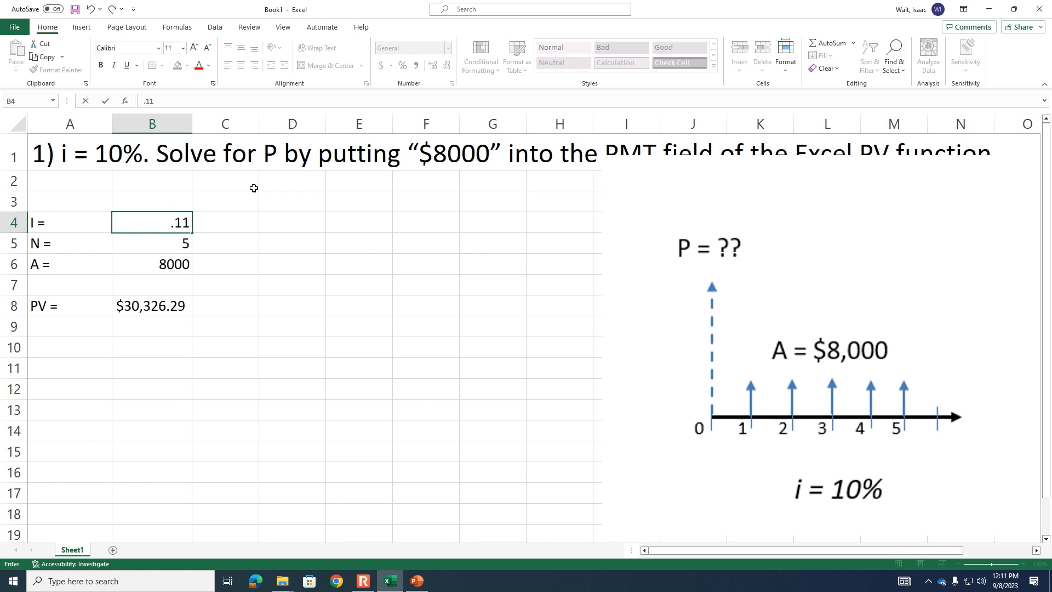
key(Return)
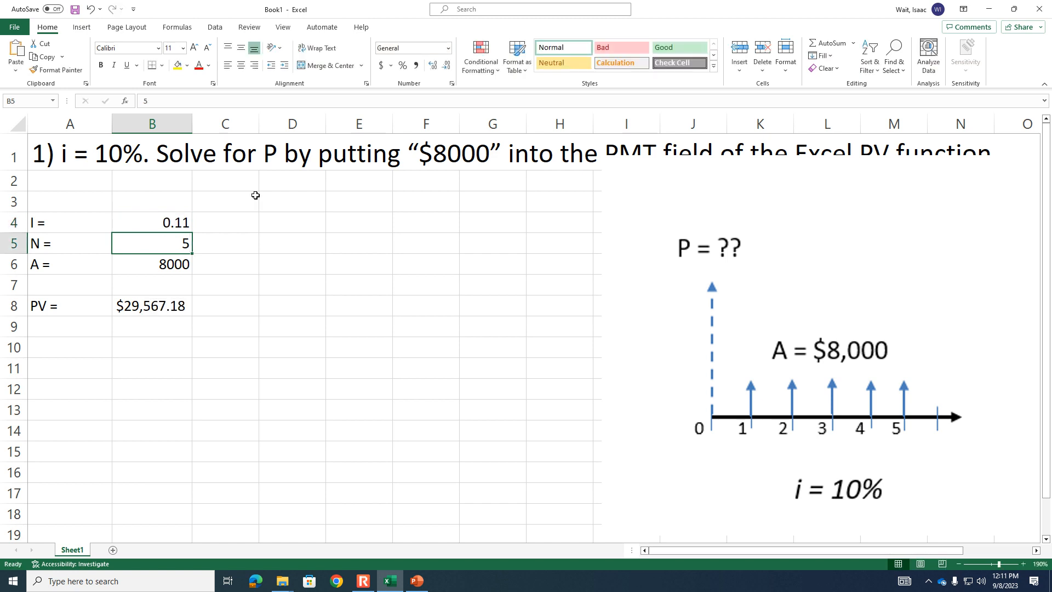
click(146, 309)
click(155, 223)
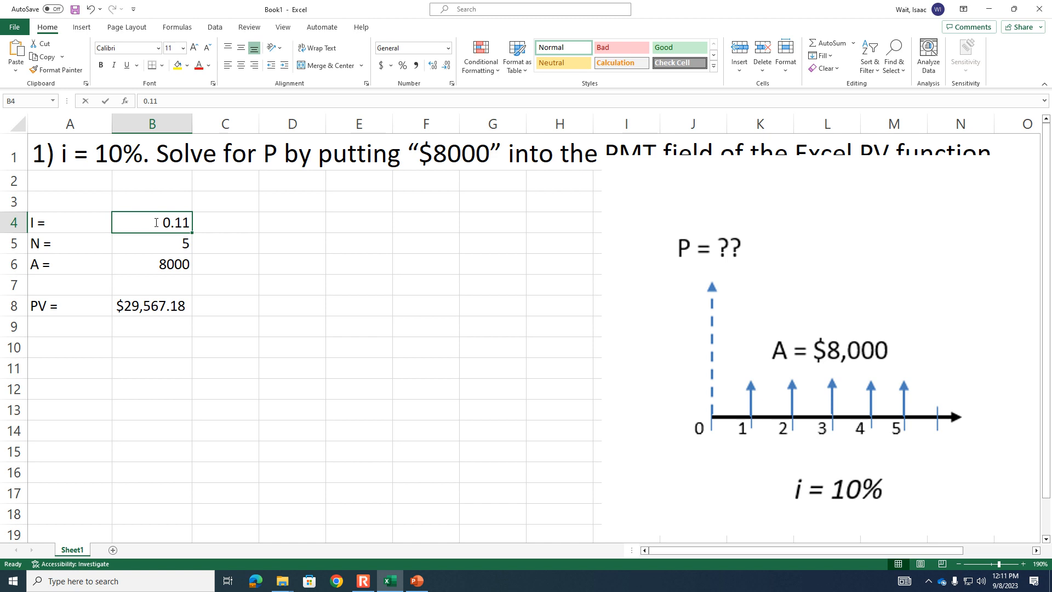
text(.19)
key(Return)
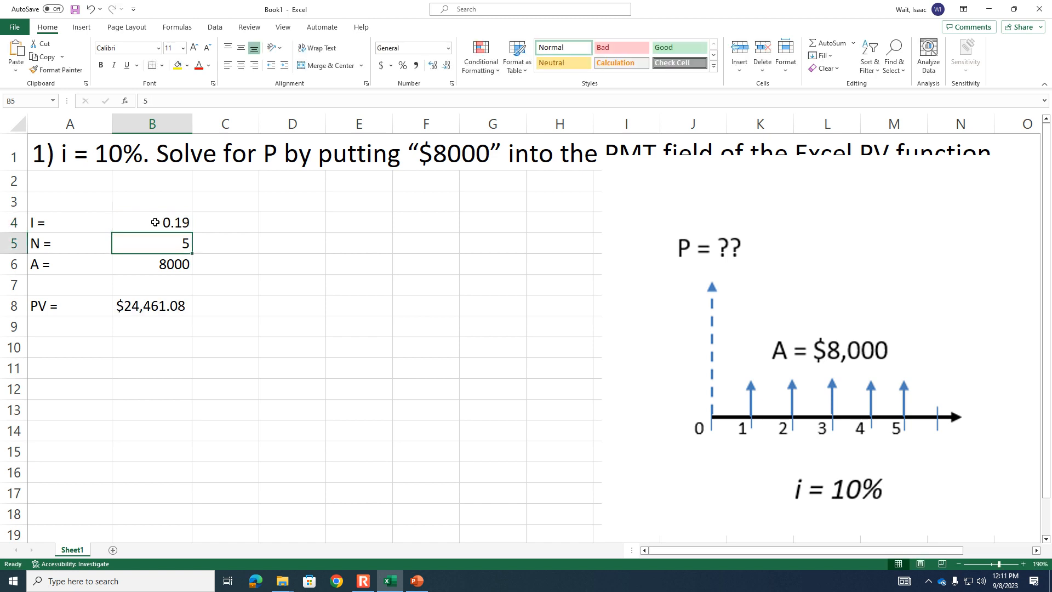
Step: Set the interest rate in B4 to 0.5
click(156, 223)
text(.5)
key(Return)
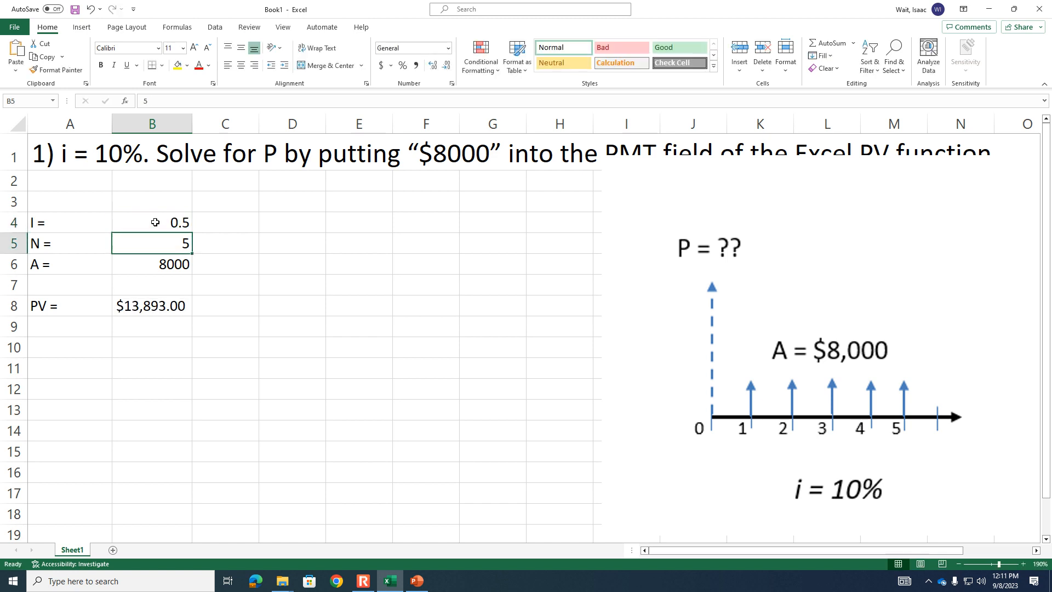
Step: Examine the cell references used as arguments in the PV formula in B8, leaving the formula unchanged
click(156, 223)
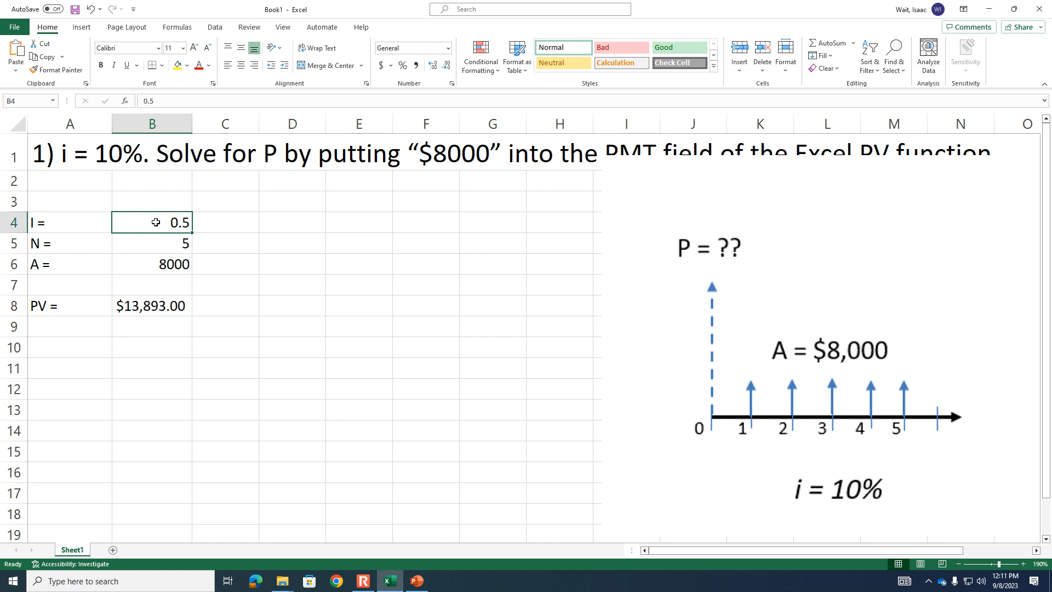
click(156, 305)
drag(159, 100, 188, 101)
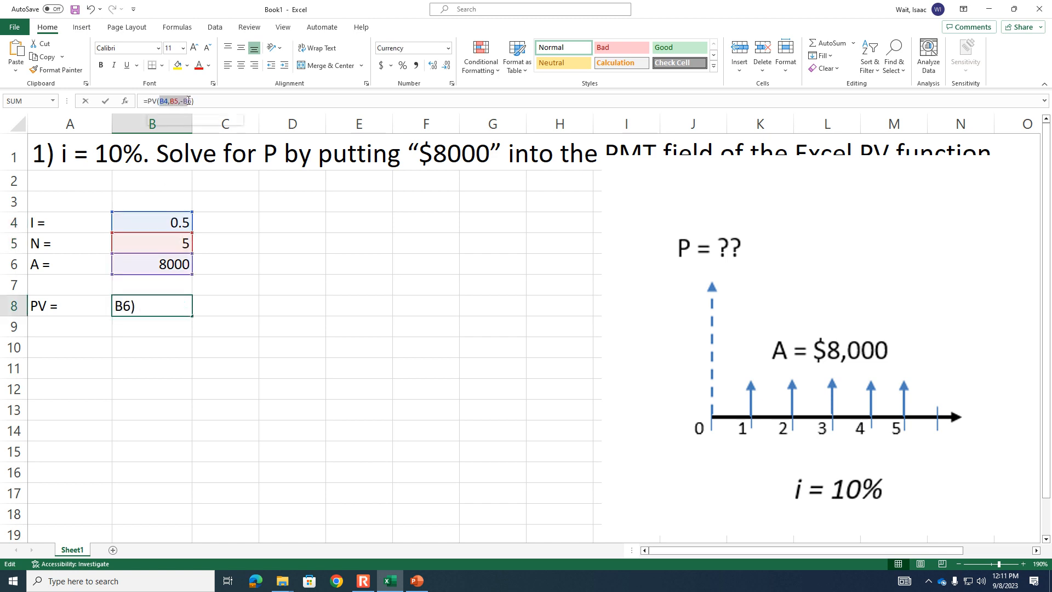
key(Escape)
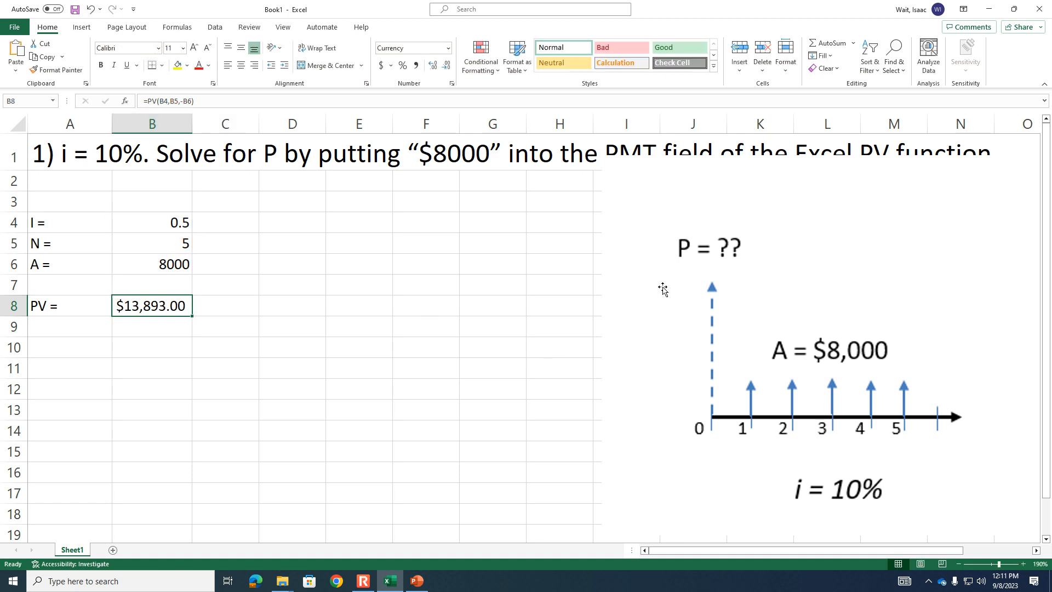
Step: Move the cash-flow diagram below the question 2 heading in row 20 and shrink it to span roughly columns H to M
drag(684, 205, 663, 243)
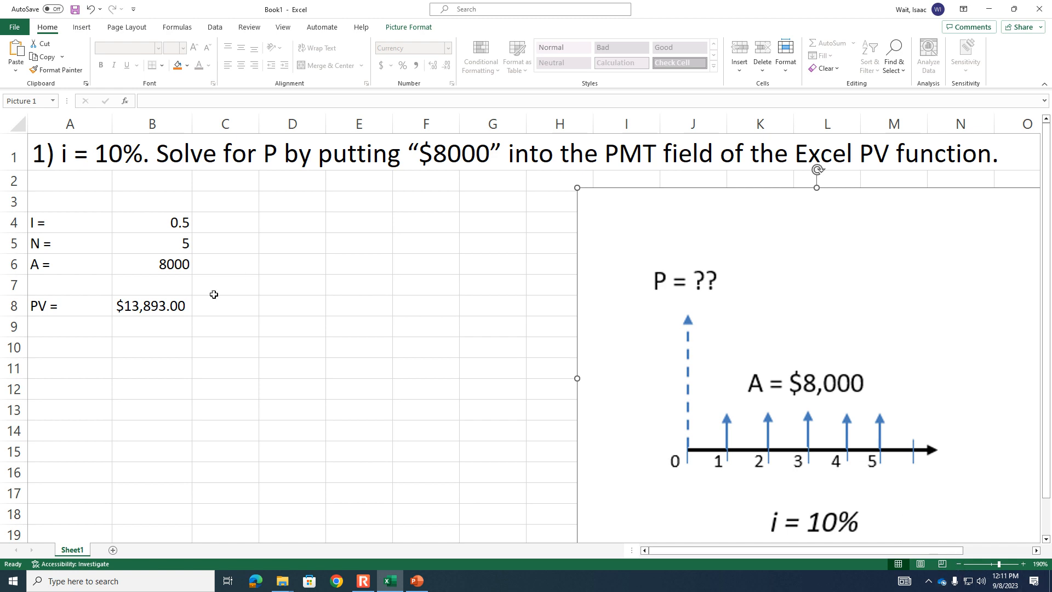
scroll(213, 295, down, 5)
scroll(256, 330, up, 1)
drag(666, 267, 683, 531)
drag(595, 214, 624, 359)
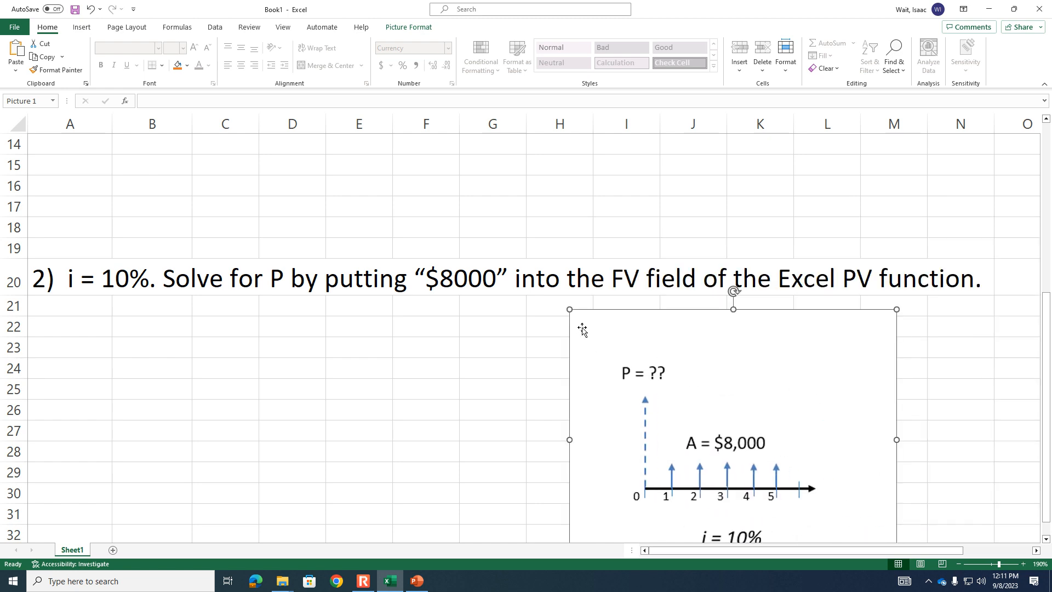
drag(565, 307, 615, 350)
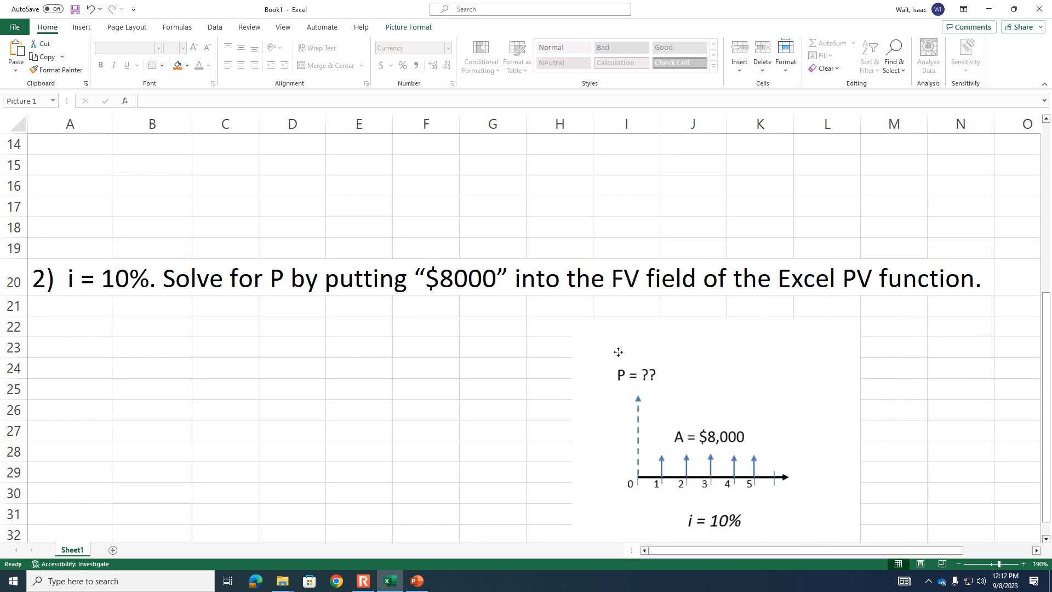
Step: Enter the label i= in A22 and the interest rate 0.1 in B22
click(91, 324)
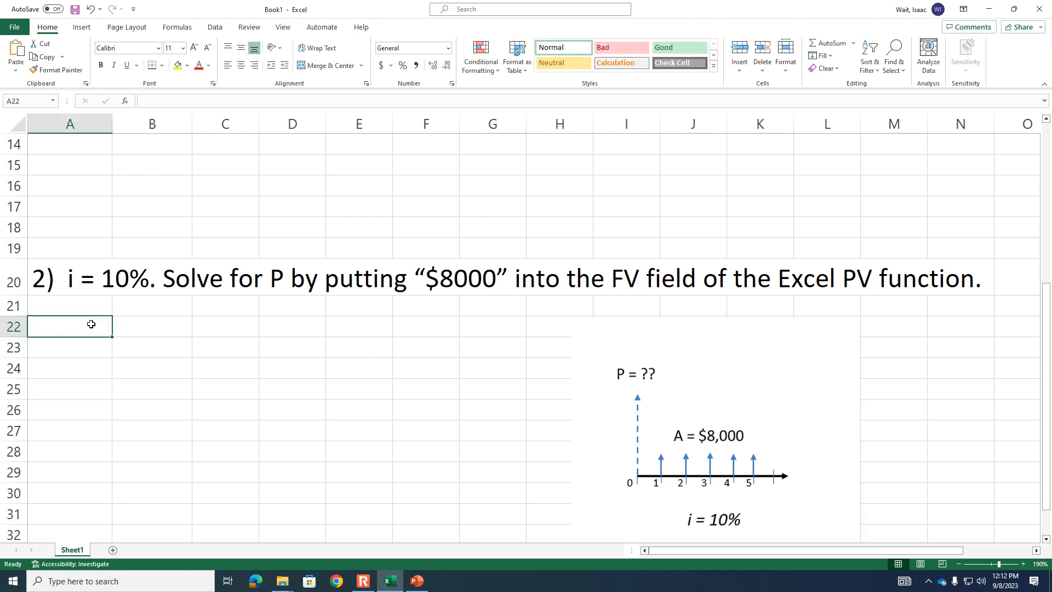
text(i=)
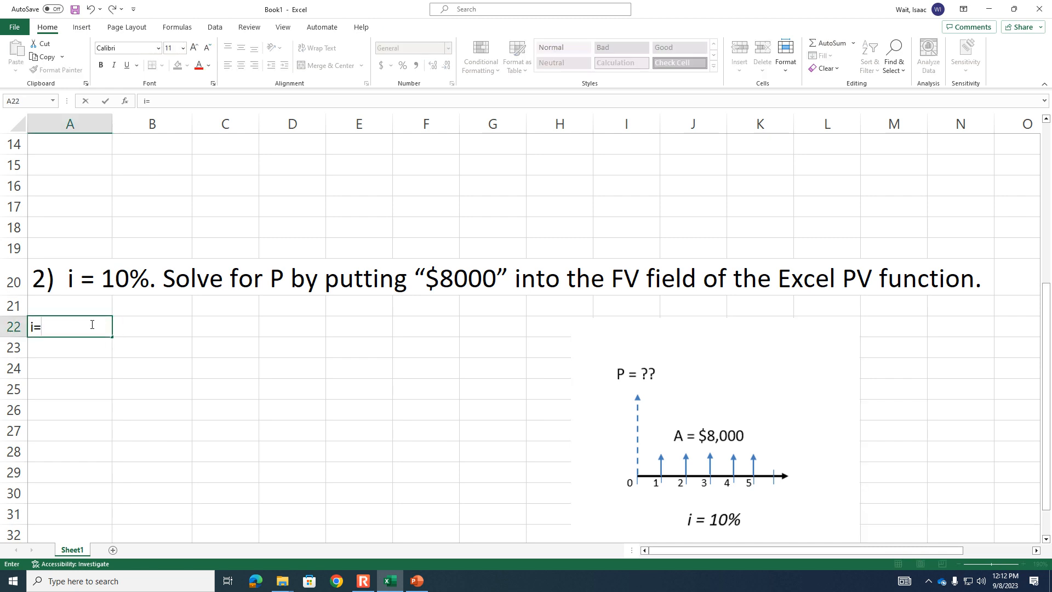
key(Tab)
text(0.1)
key(Return)
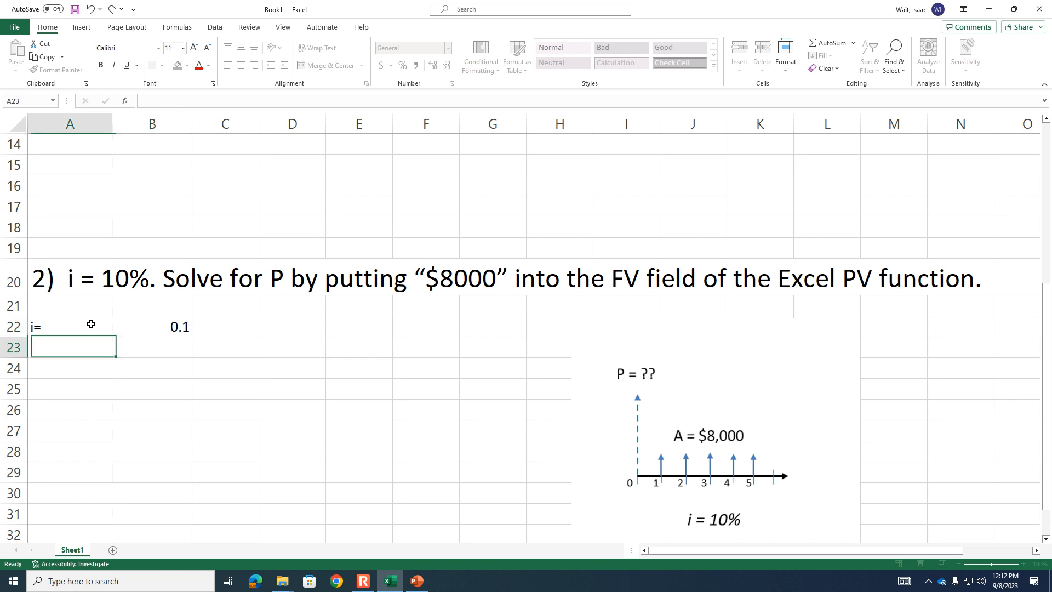
Step: Add the table headings Year, Amount and PV of Amount in A24:C24
key(Return)
text(Year)
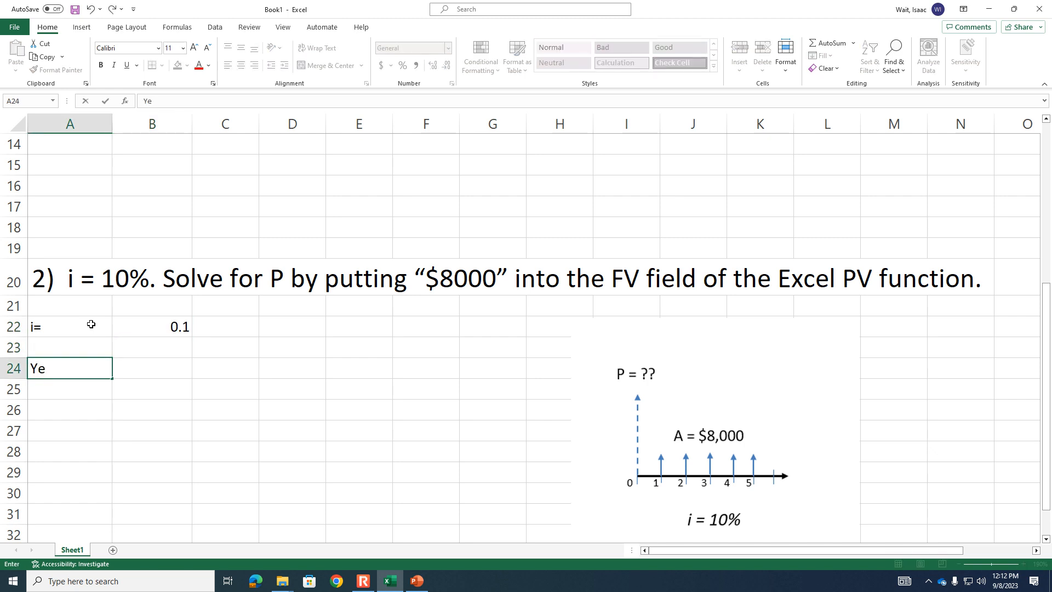
key(Tab)
text(Amount)
key(Tab)
text(PV of Amount)
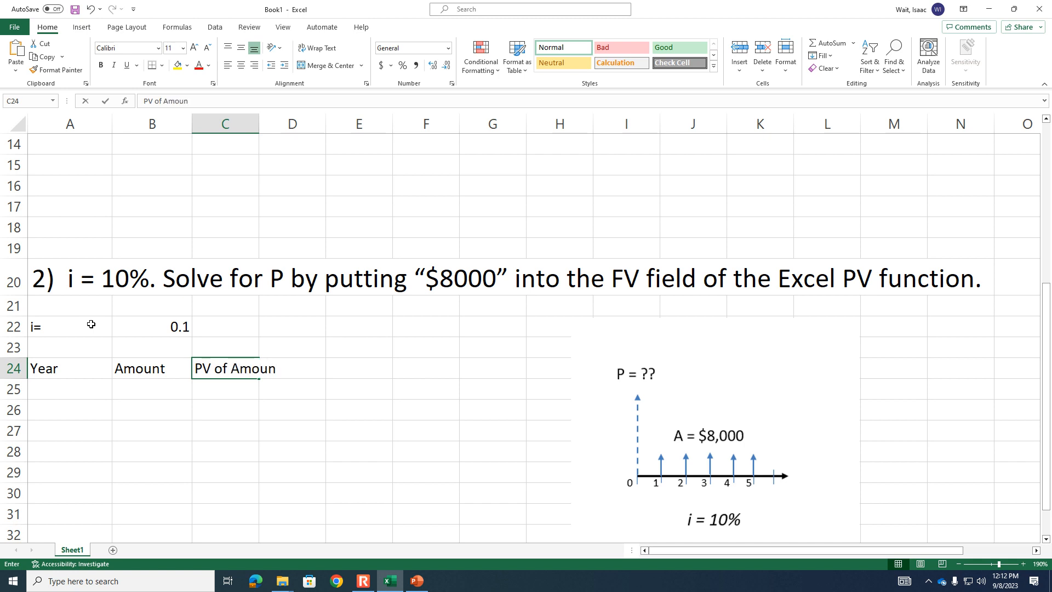
key(Return)
Step: List the years 0 to 5 in A25:A30, extending the series down from the first entries
key(Return)
text(1)
key(Return)
text(2)
key(Return)
text(3)
key(Return)
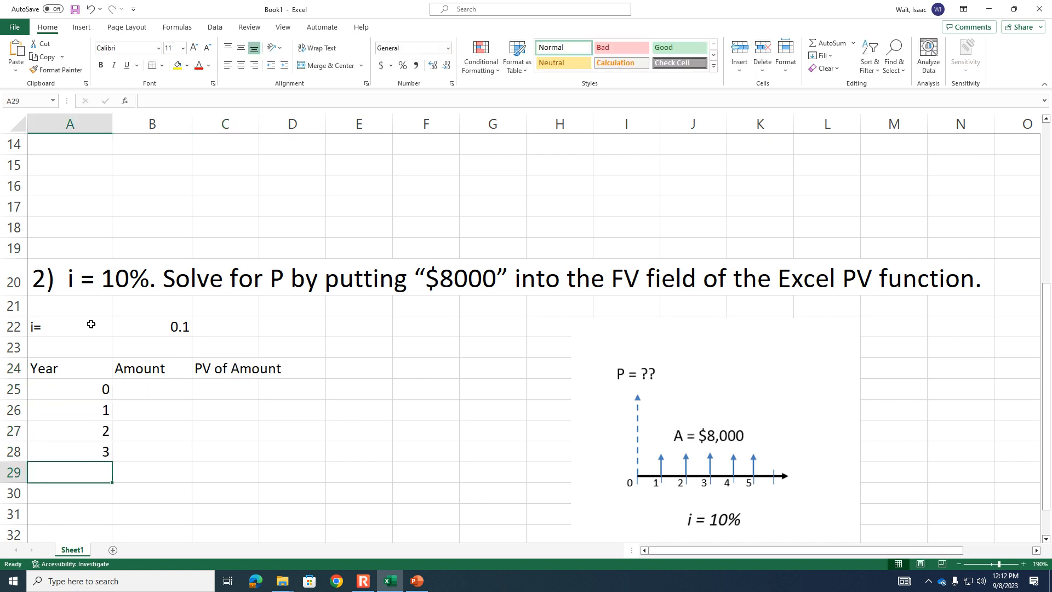
key(Up)
key(Down)
click(87, 399)
drag(88, 400, 112, 495)
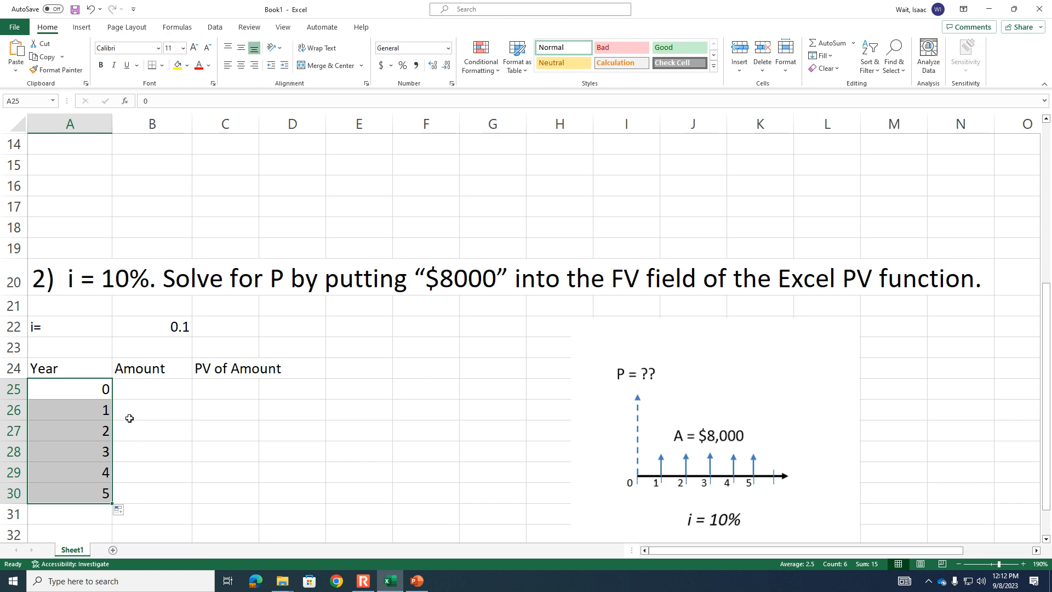
Step: Clear the years 2 to 5 in A27:A30 and refill them by extending the series from 0 and 1
click(103, 411)
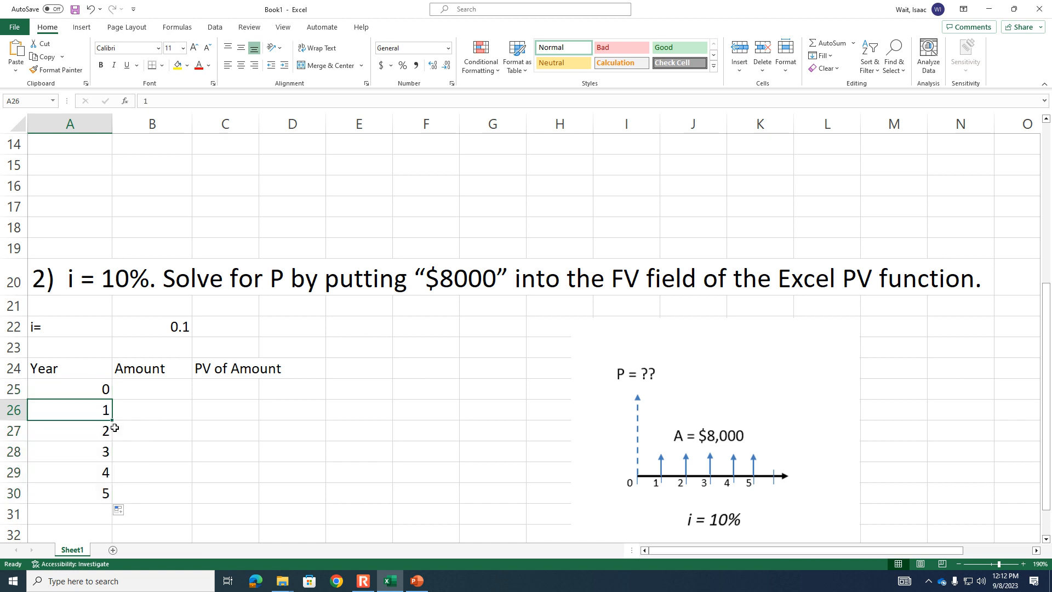
click(106, 433)
key(Delete)
key(Down)
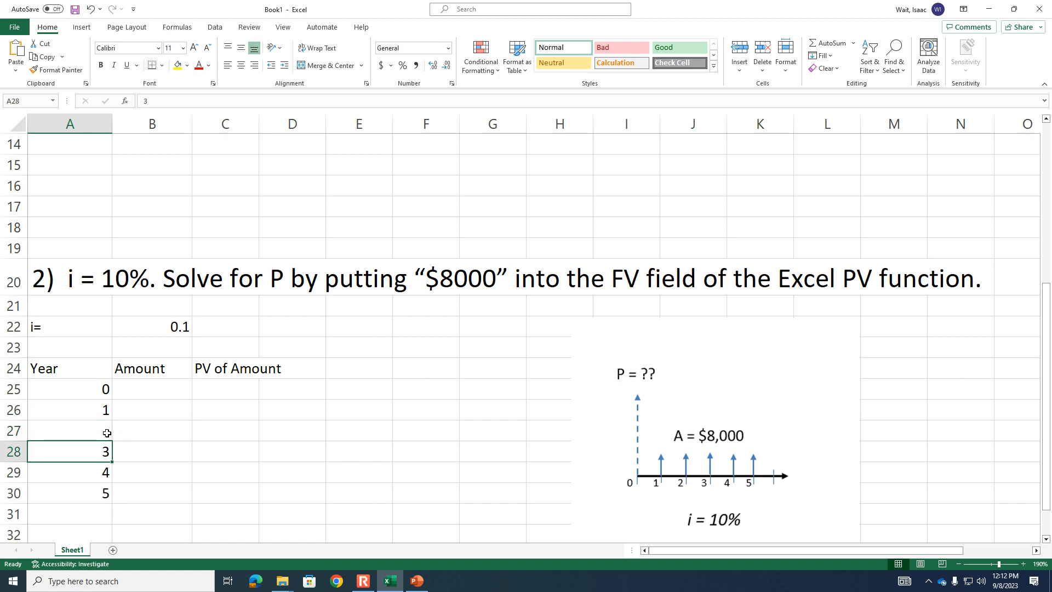
key(Delete)
key(Down)
key(Delete)
key(Down)
key(Delete)
key(Up)
drag(78, 391, 112, 496)
Step: Enter an amount of 0 for year 0 in B25 and 8000 for years 1 to 5 in B26:B30
click(146, 375)
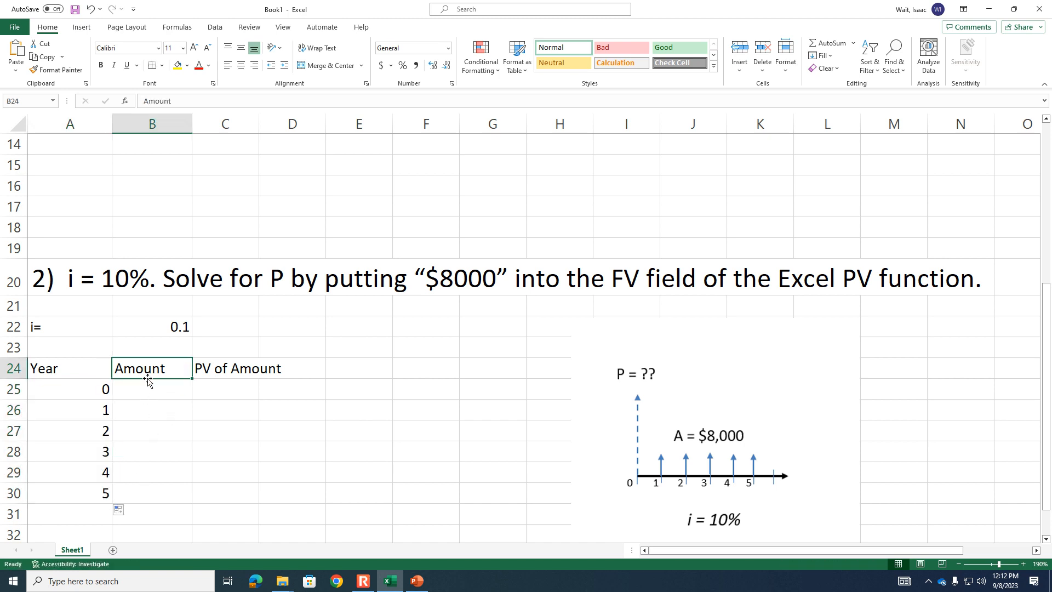
click(155, 393)
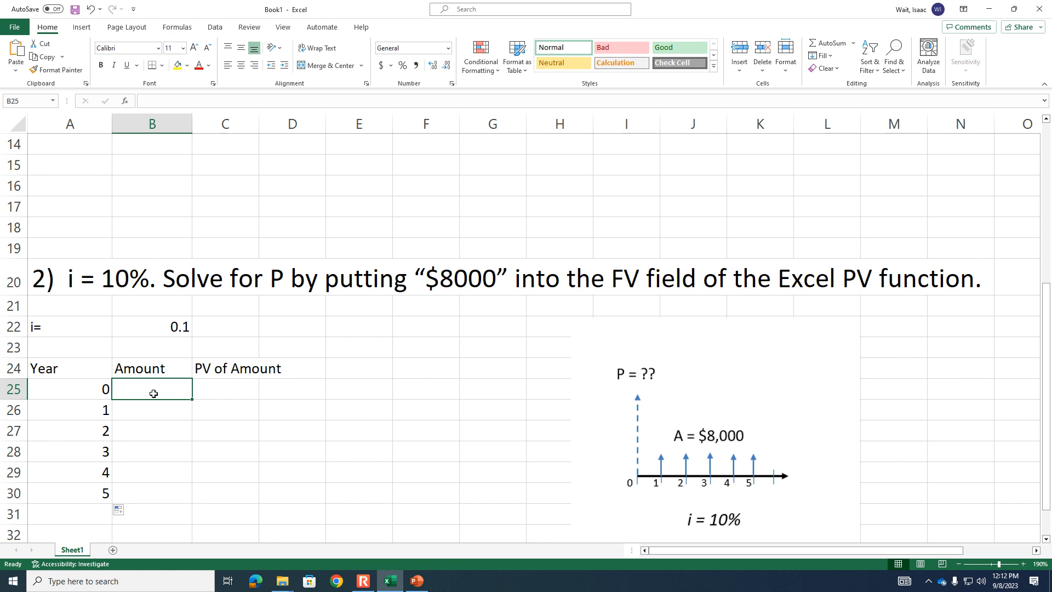
text(0)
key(Return)
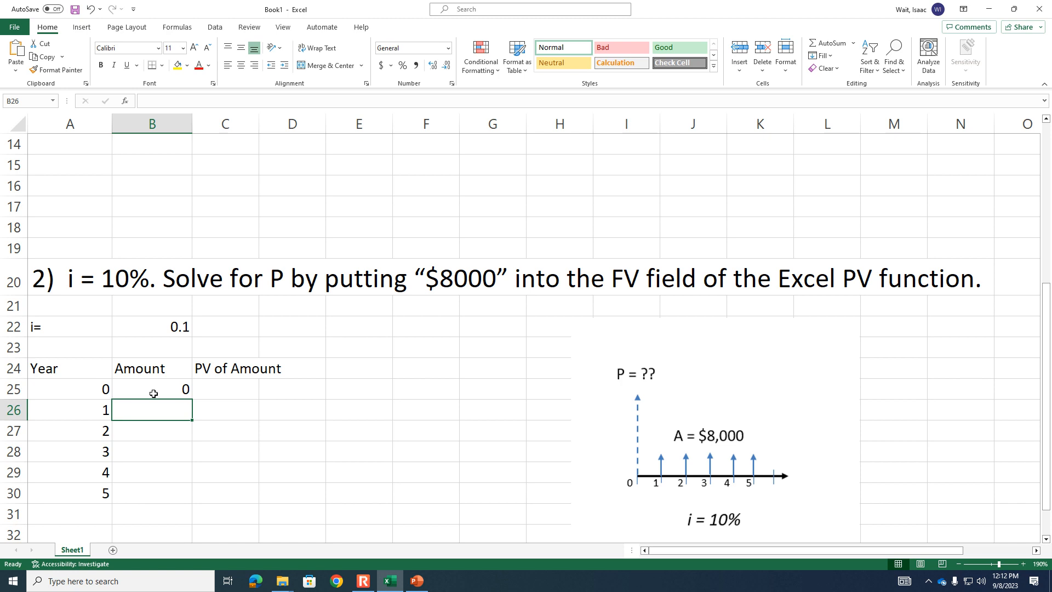
text(8000)
key(Return)
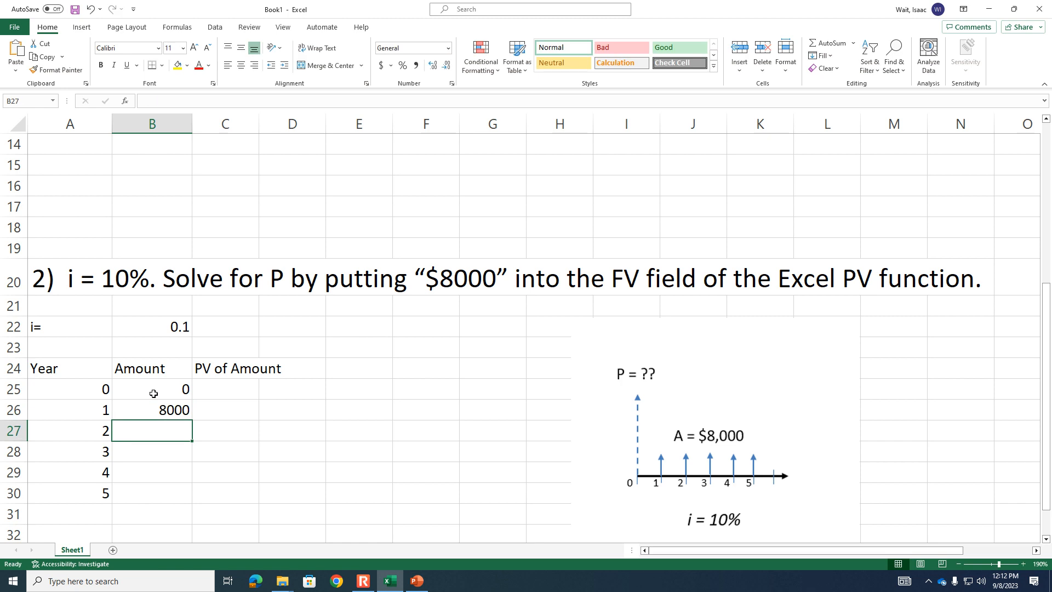
click(157, 412)
drag(191, 420, 186, 512)
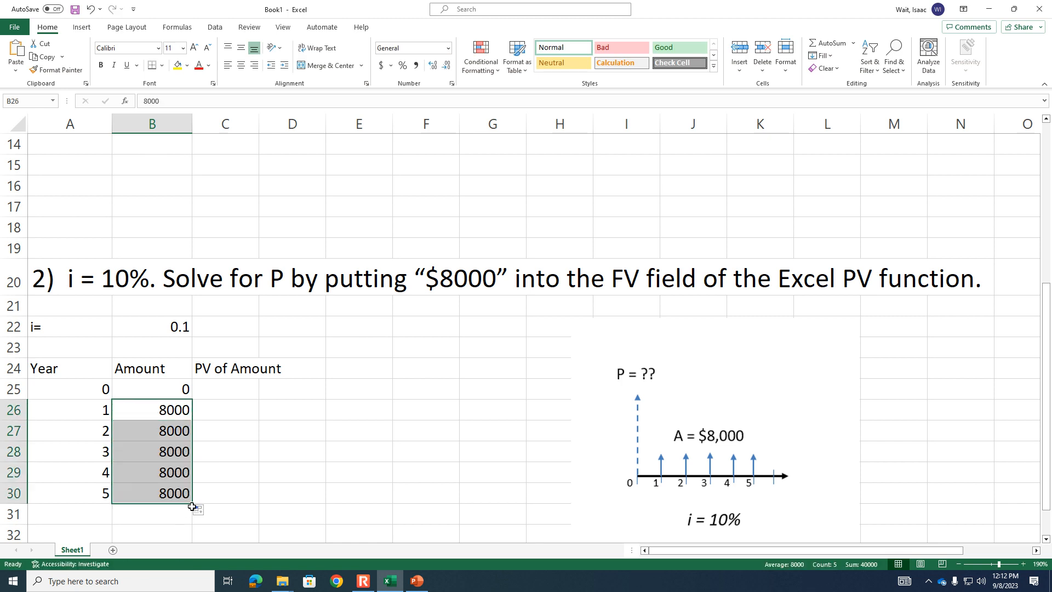
click(175, 412)
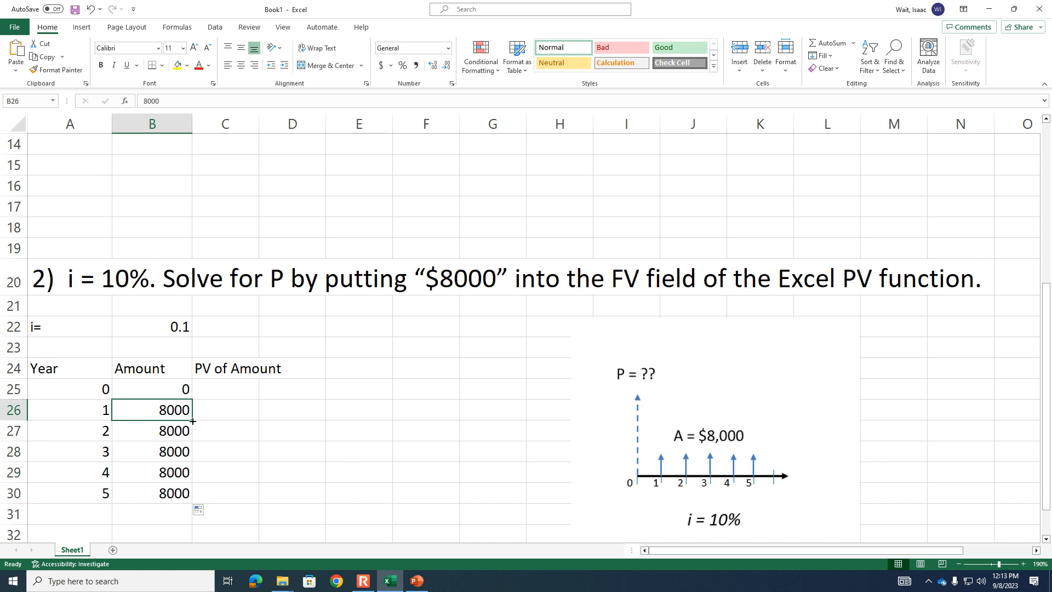
drag(193, 420, 200, 502)
Step: Widen column C so that the PV of Amount heading fits inside it
click(220, 411)
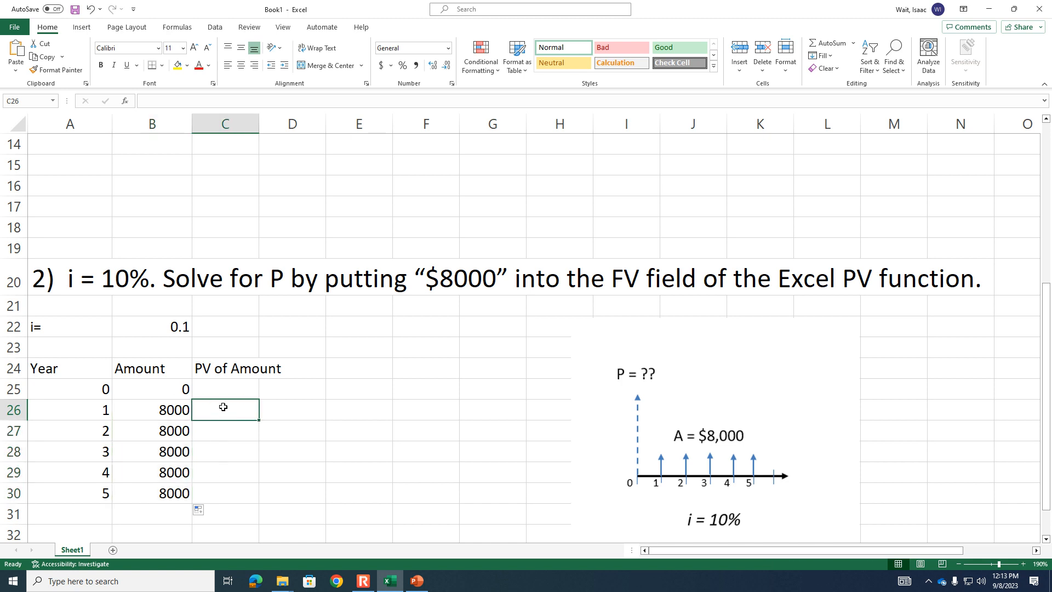
drag(259, 129, 288, 130)
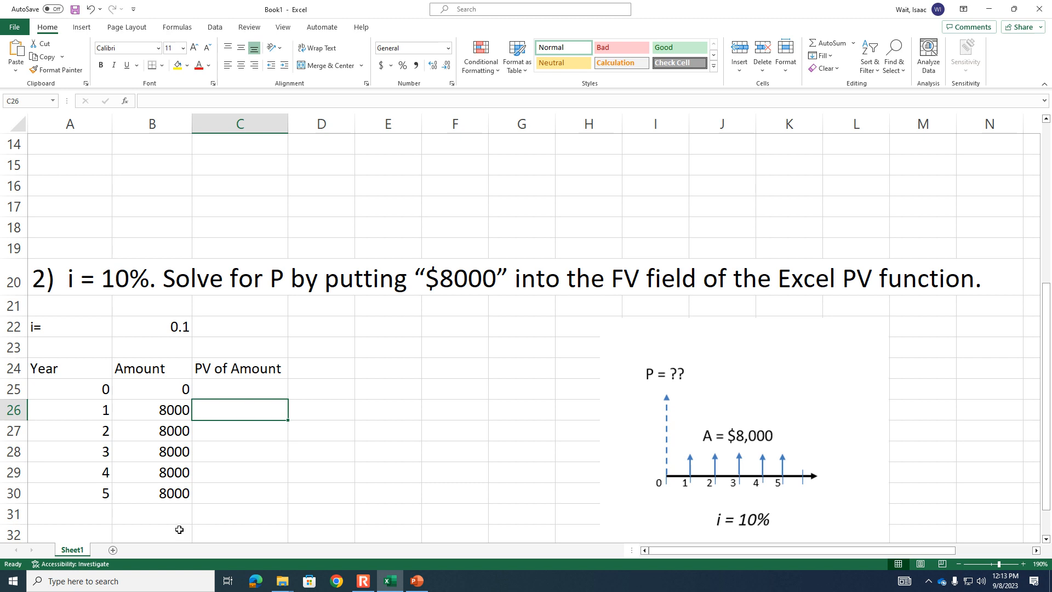
Step: Enter =PV($B$22,A25,,-B25) in C25, with an absolute rate reference and the negated amount as the future value
click(254, 387)
double_click(268, 389)
text(=pv()
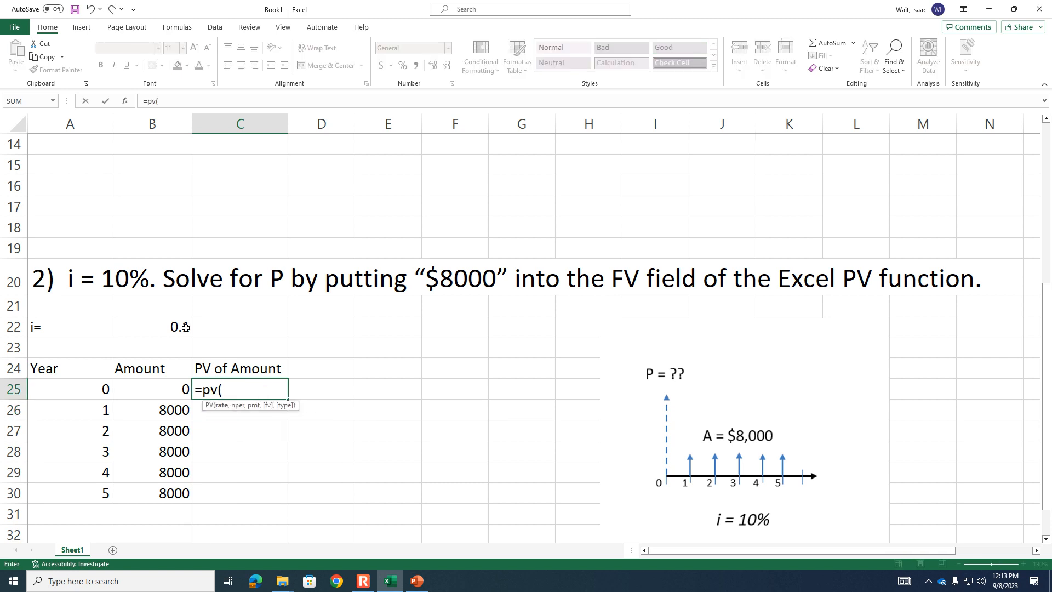
click(157, 325)
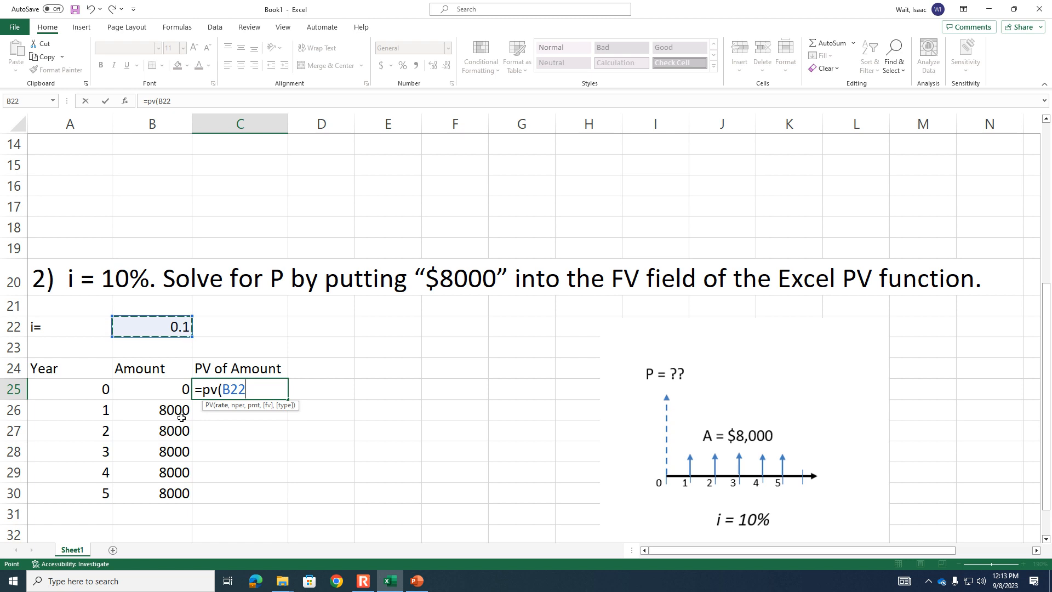
click(223, 386)
text($B$)
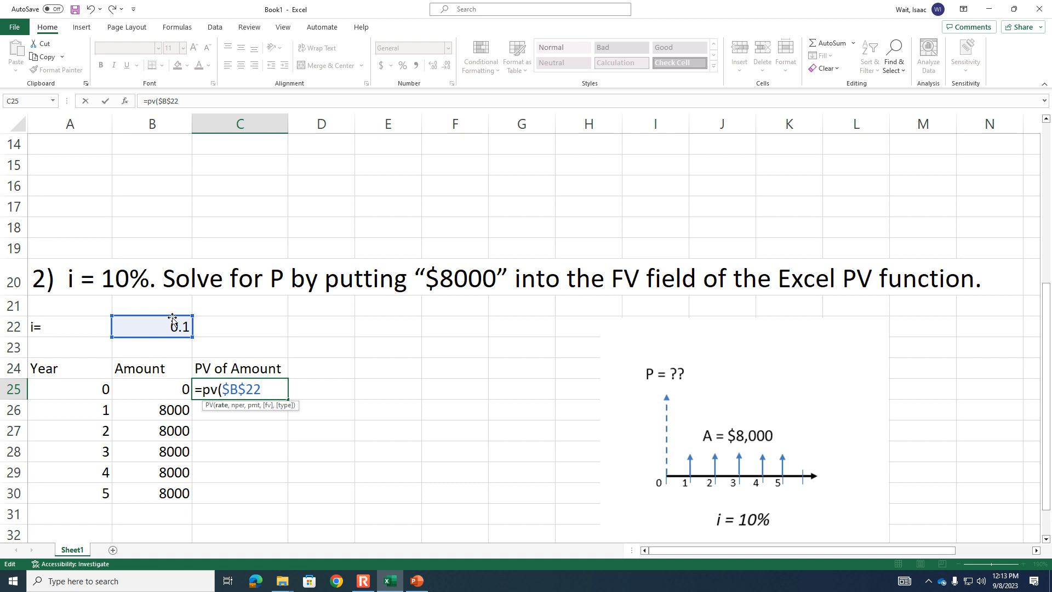
text(,)
click(85, 389)
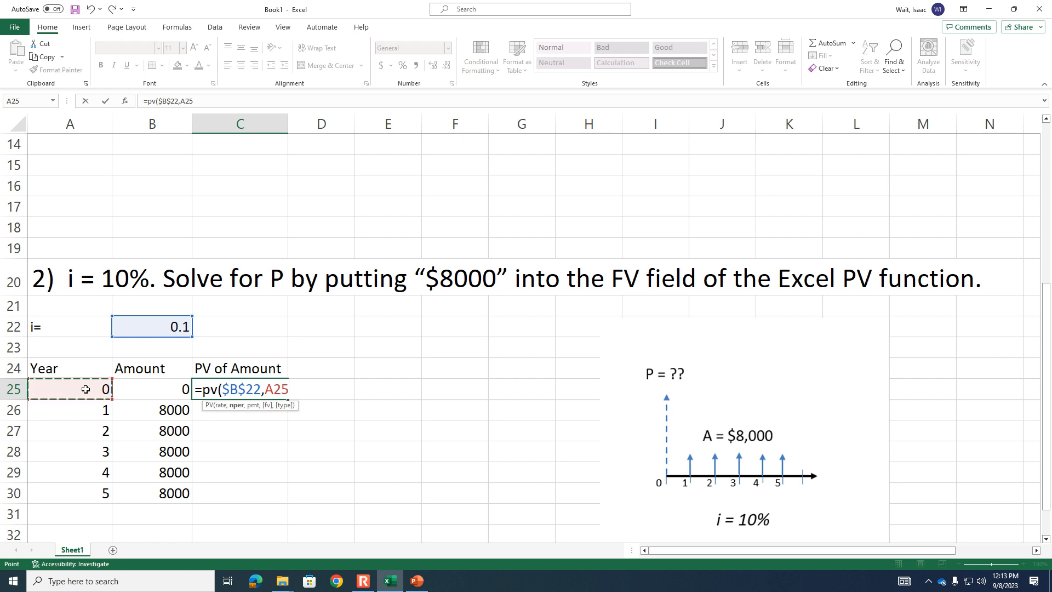
text(,,-)
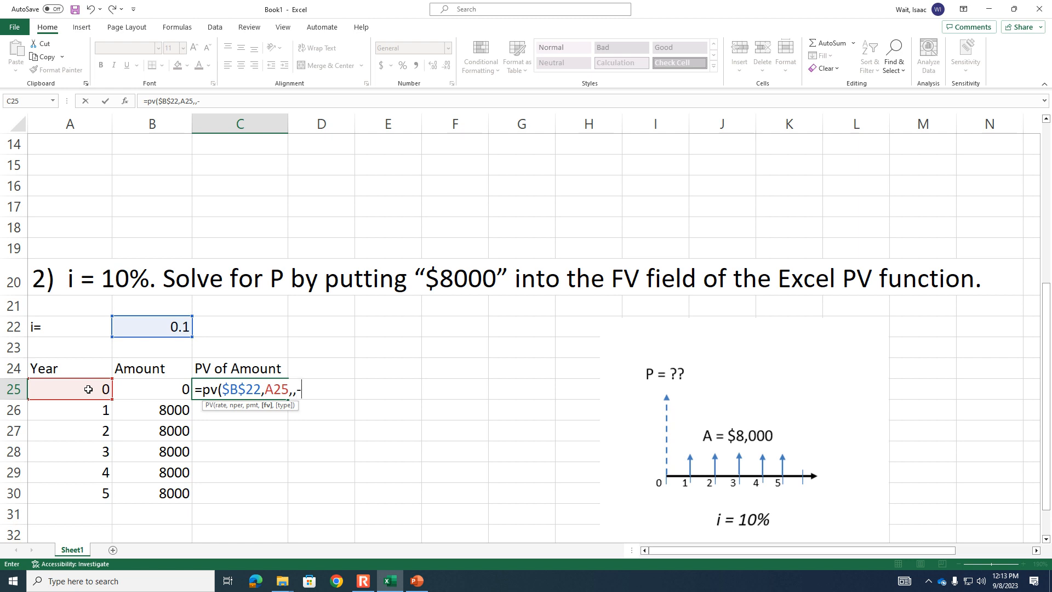
click(135, 387)
text())
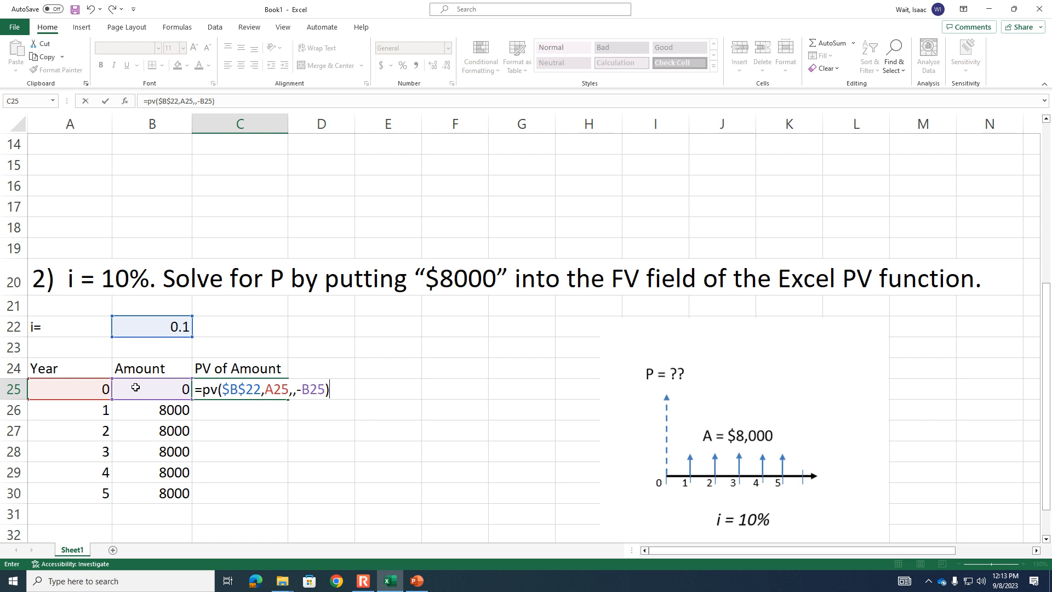
key(Return)
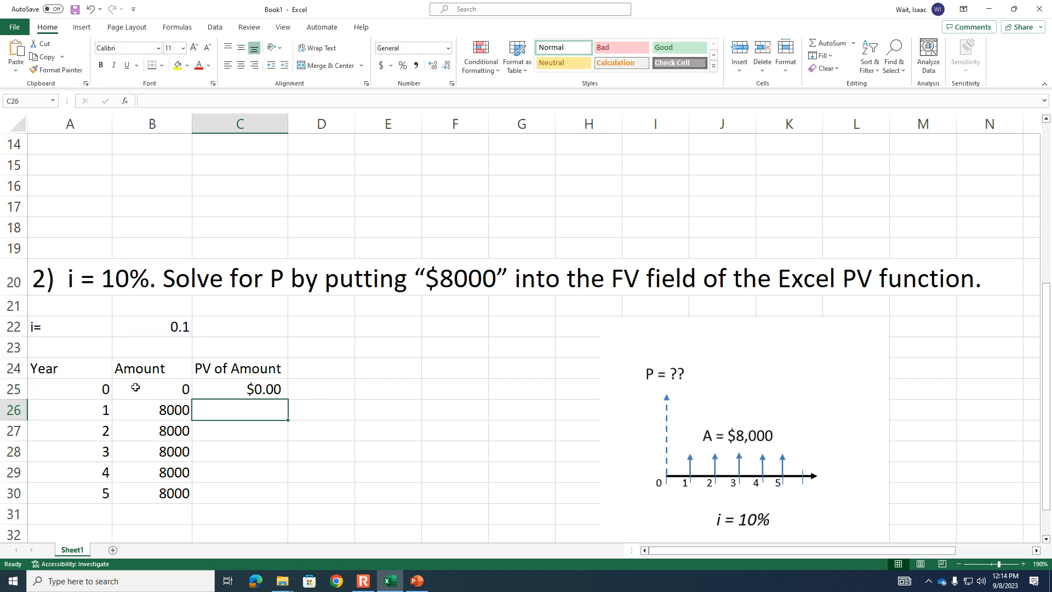
Step: Fill the PV formula from C25 down to C30 and inspect the copied formulas in C26 and C27
click(264, 390)
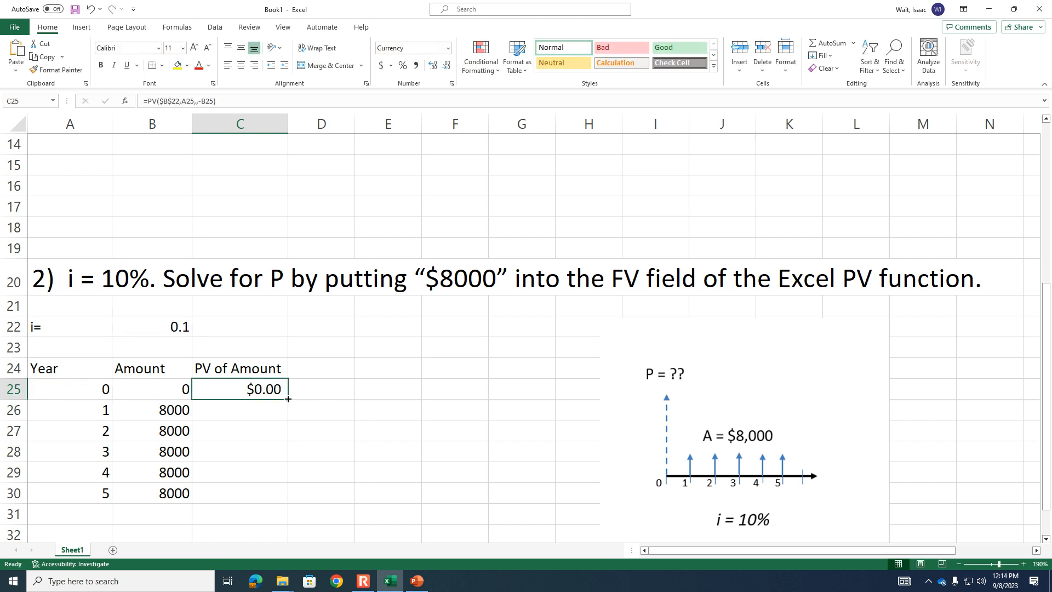
drag(288, 399, 289, 497)
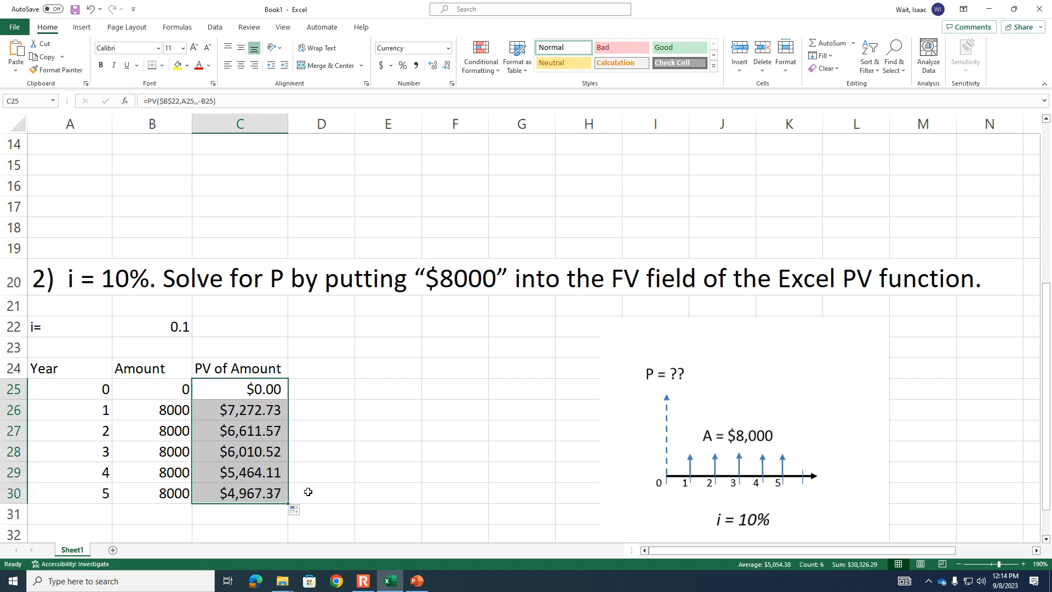
click(320, 472)
click(249, 409)
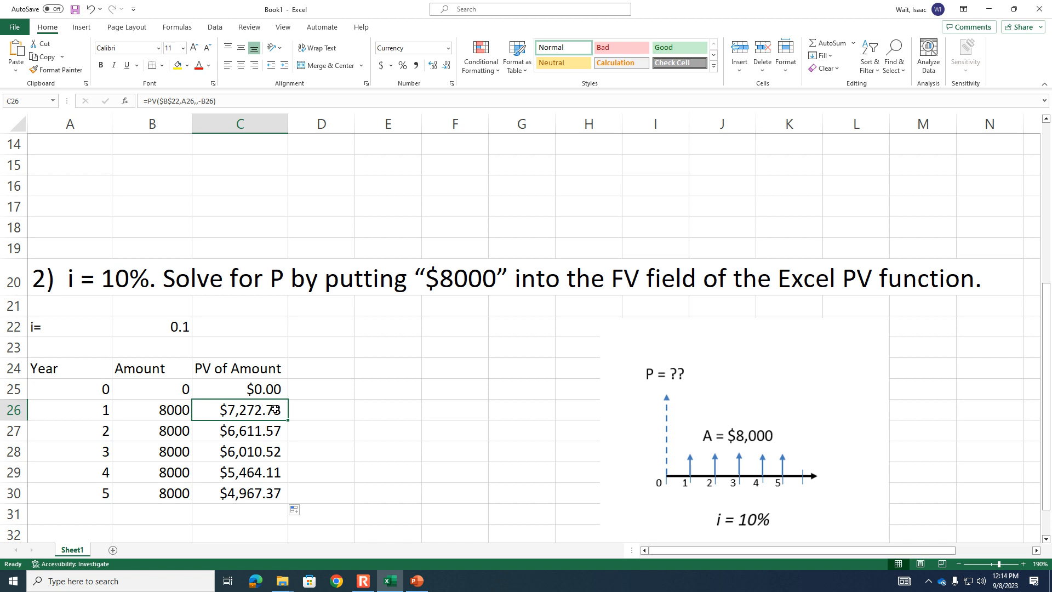
click(267, 427)
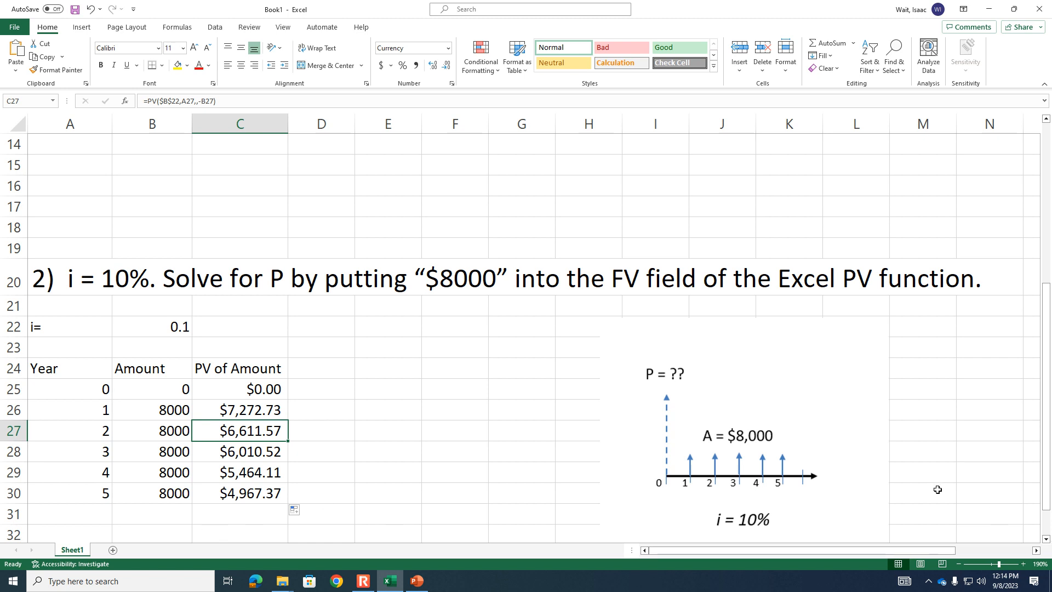
Step: Enter the label SUM: in B32 below the Amount column
scroll(937, 489, down, 1)
click(172, 474)
text(SU)
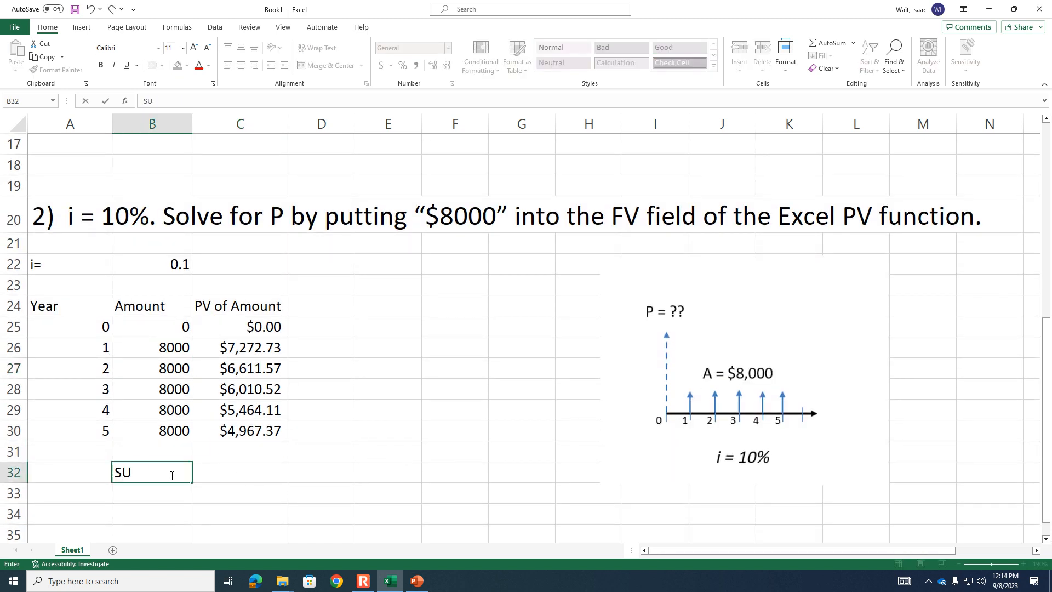
text(M:)
key(Tab)
text(=sum()
key(Up)
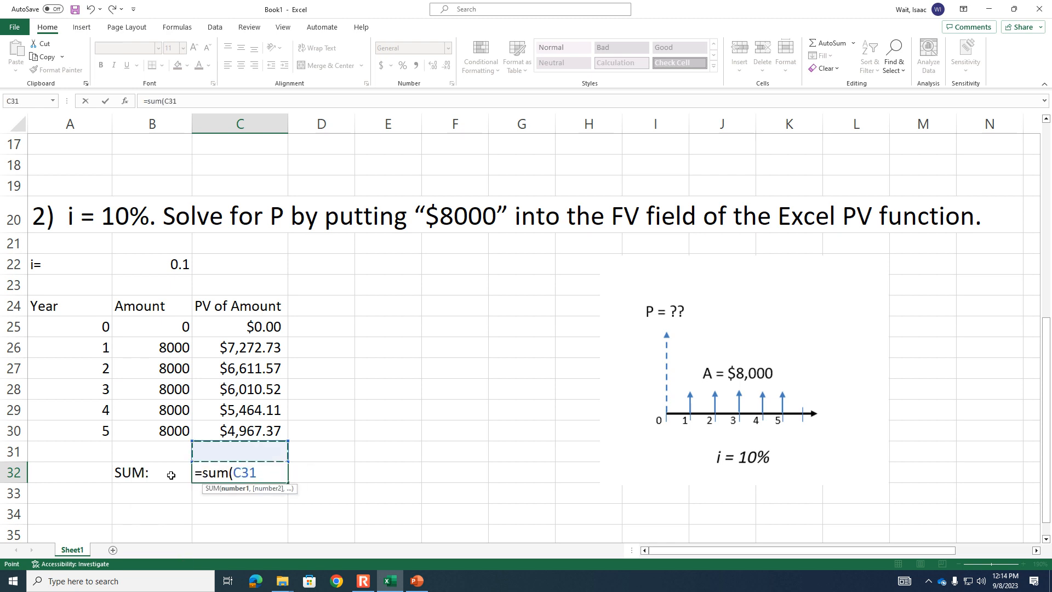
key(Up)
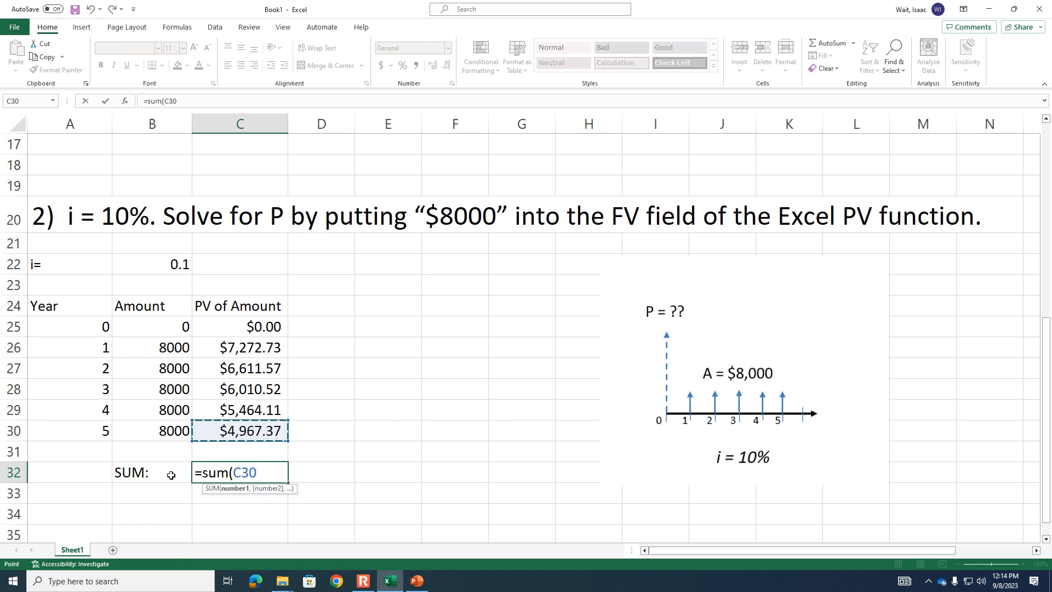
key(shift+Up)
key(shift+Up)
key(shift+Up)
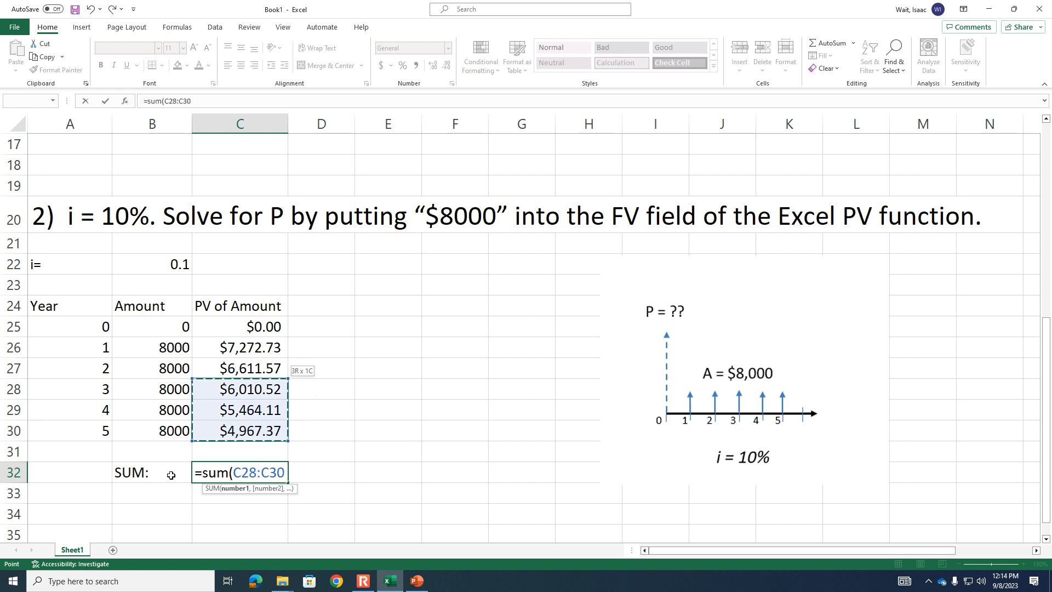
key(shift+Up)
key(shift+Up)
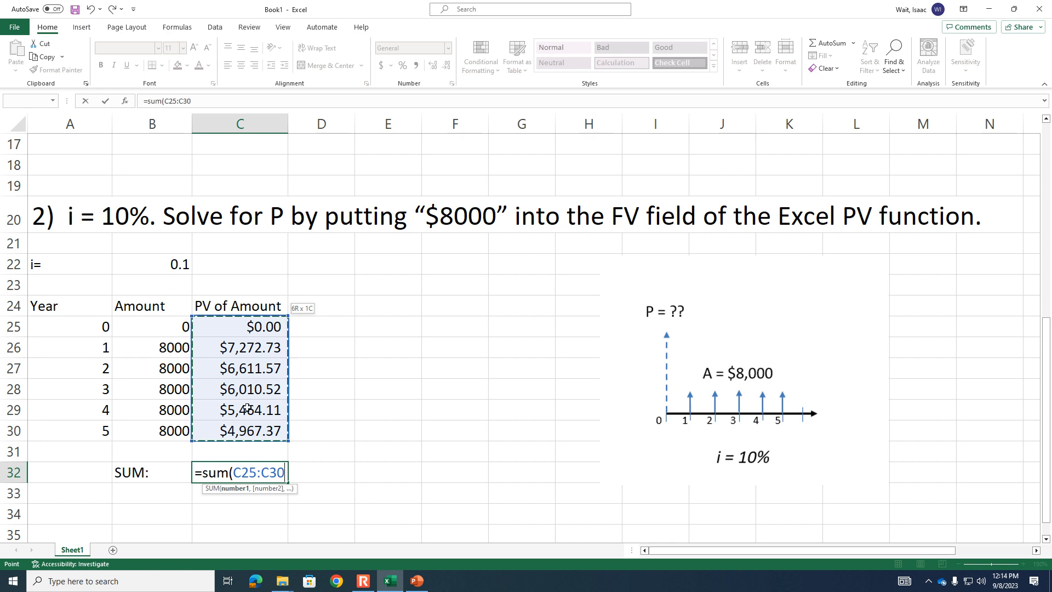
drag(244, 367, 248, 389)
key(Escape)
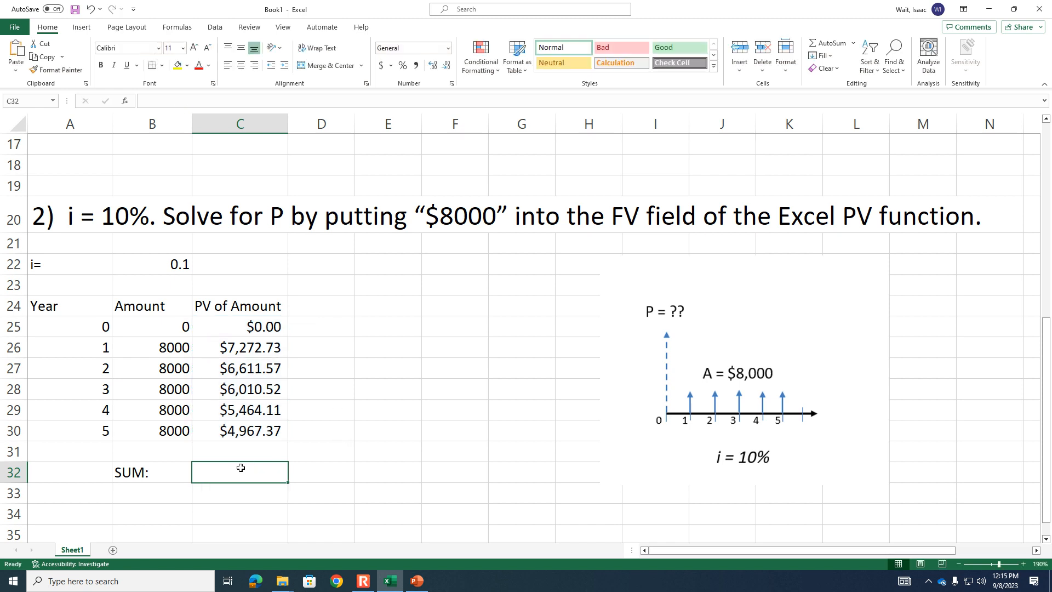
Step: Enter =SUM(C25:C30) in C32 to total the PV of Amount column, and inspect the resulting formula
text(=sum()
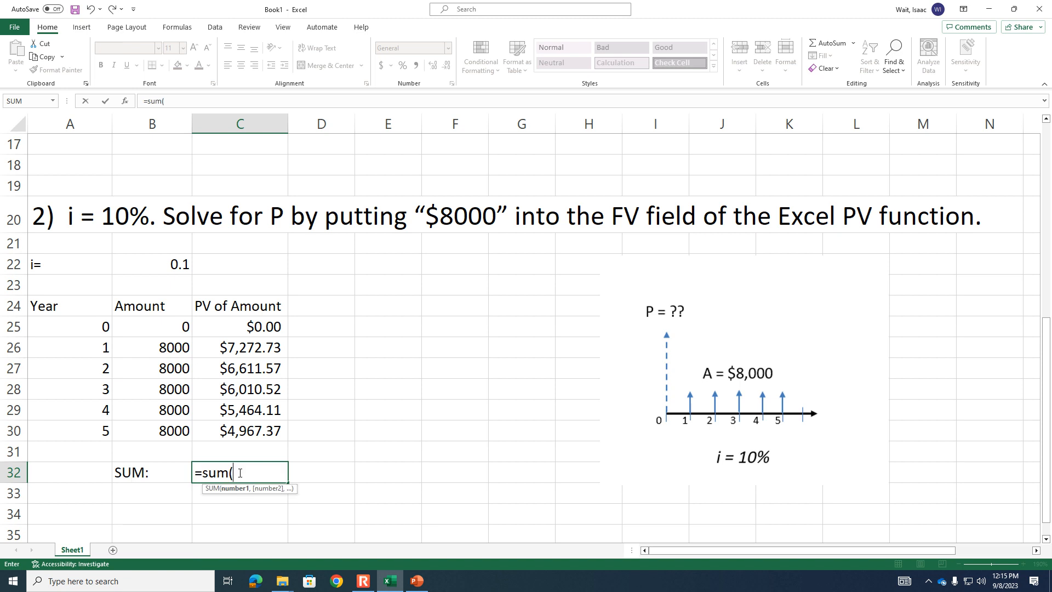
drag(239, 330, 244, 431)
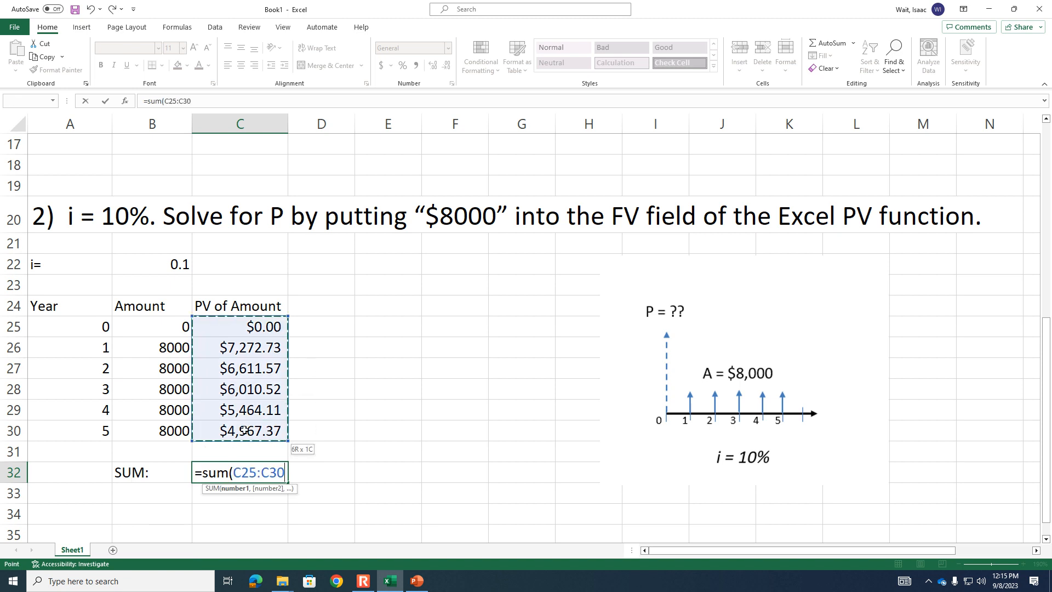
text())
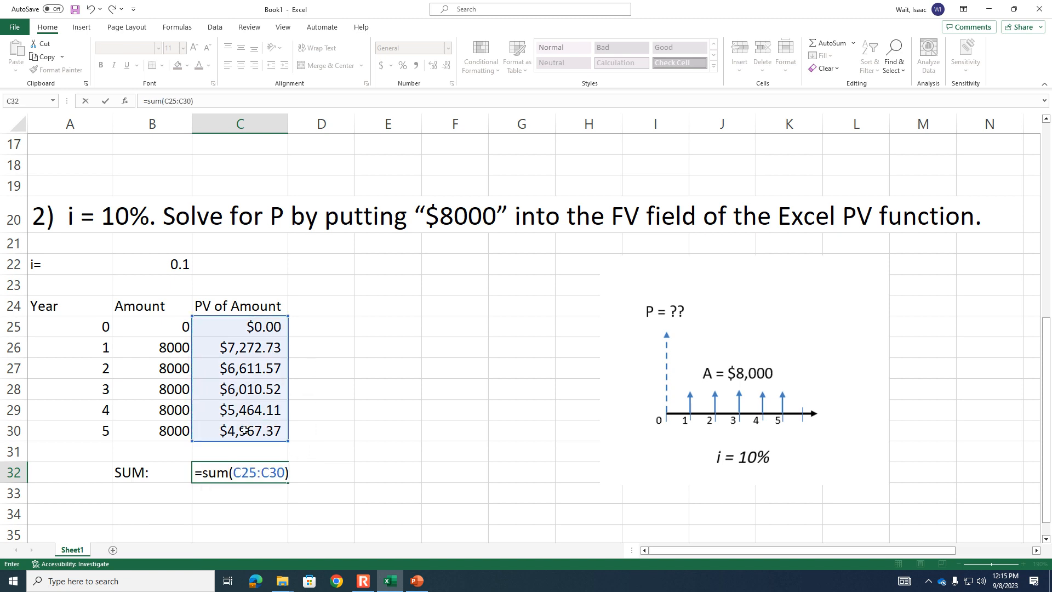
key(Return)
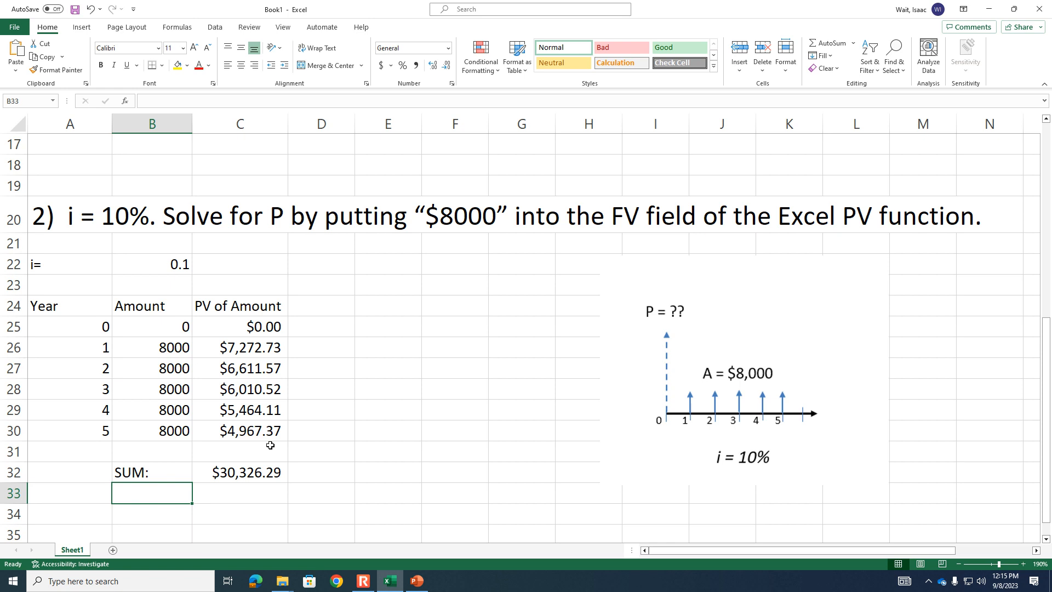
click(231, 472)
Step: Change the interest rate I in B4 of the first method to 0.1
scroll(252, 463, up, 5)
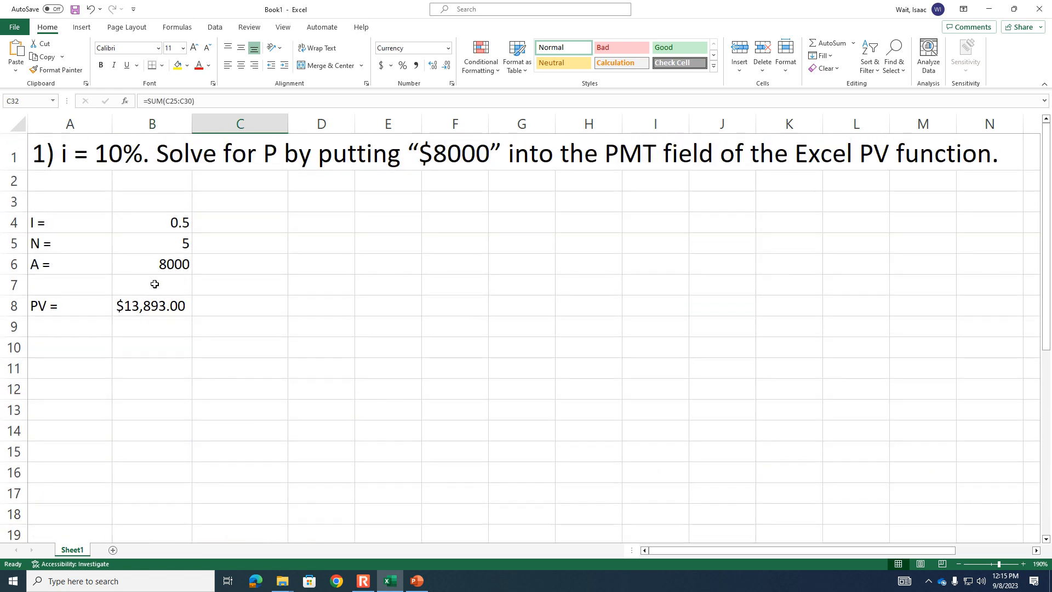
click(170, 225)
text(0.1)
key(Return)
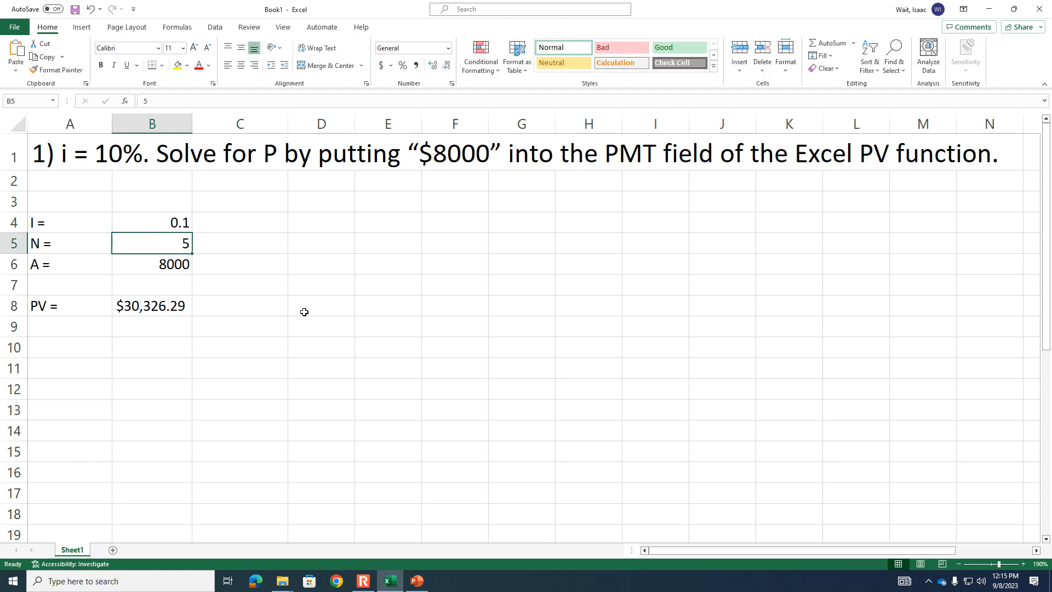
Step: Review the second method's year-by-year present value table and its sum alongside the cash flow diagram
scroll(304, 312, down, 6)
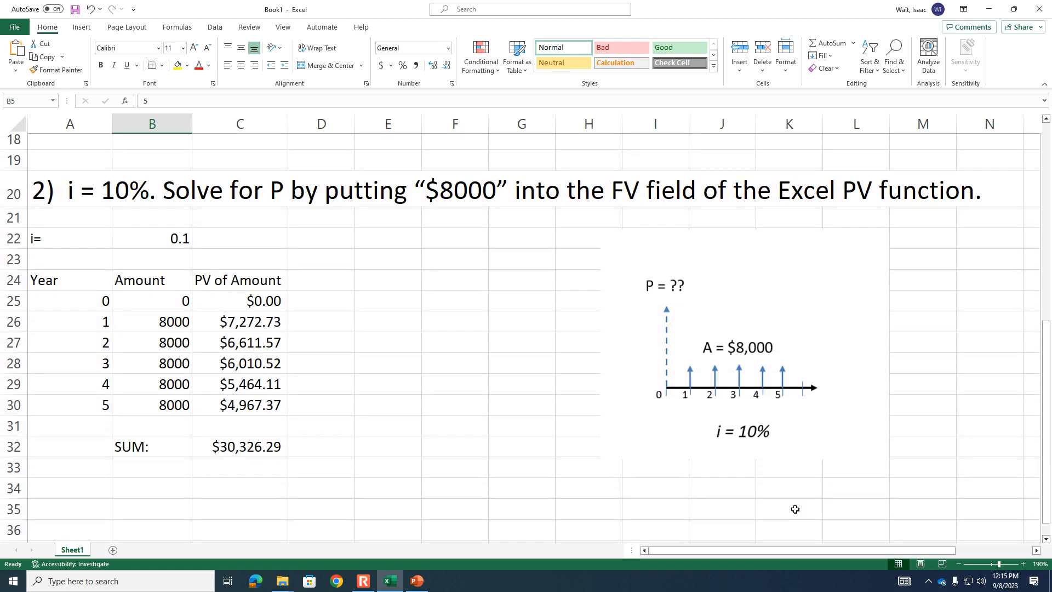
click(958, 563)
click(958, 564)
click(958, 563)
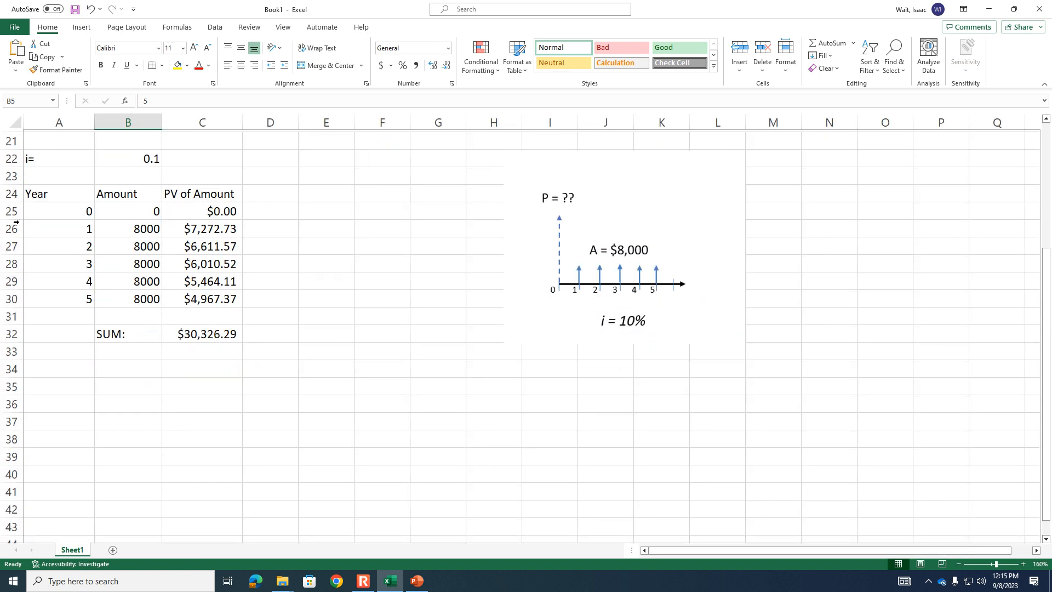
drag(76, 213, 203, 308)
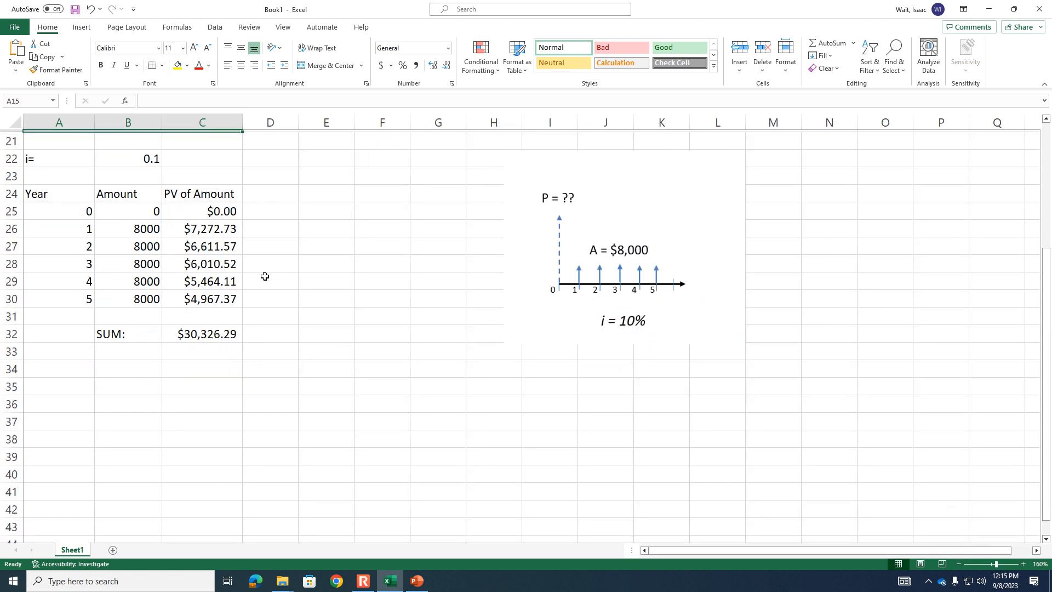
scroll(265, 277, up, 5)
scroll(270, 275, down, 1)
scroll(666, 484, down, 1)
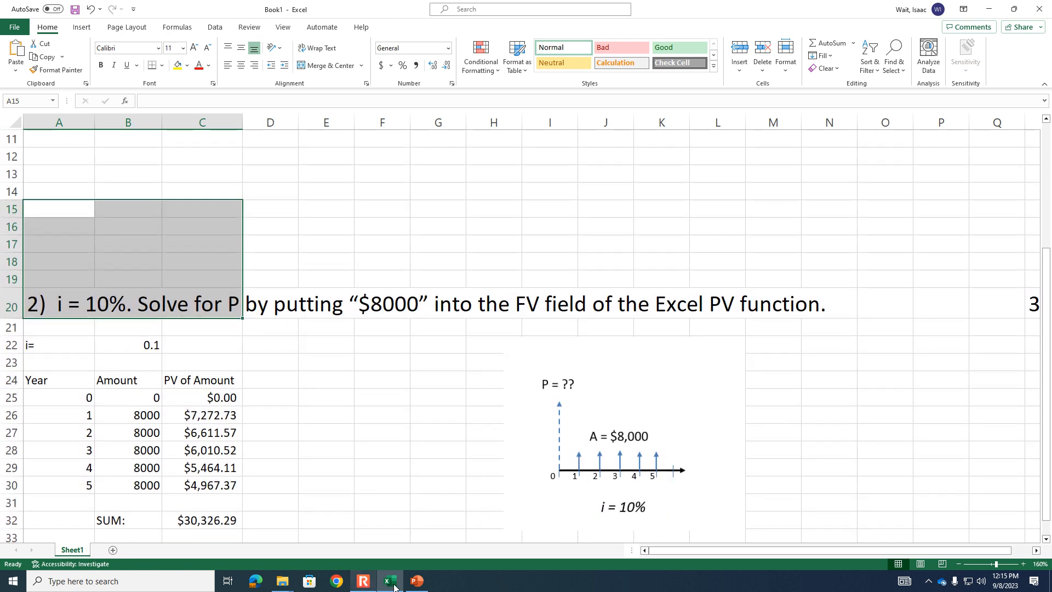
Step: Switch to PowerPoint and present the "Demo: using the PV function" slide as a full-screen slide show
click(417, 582)
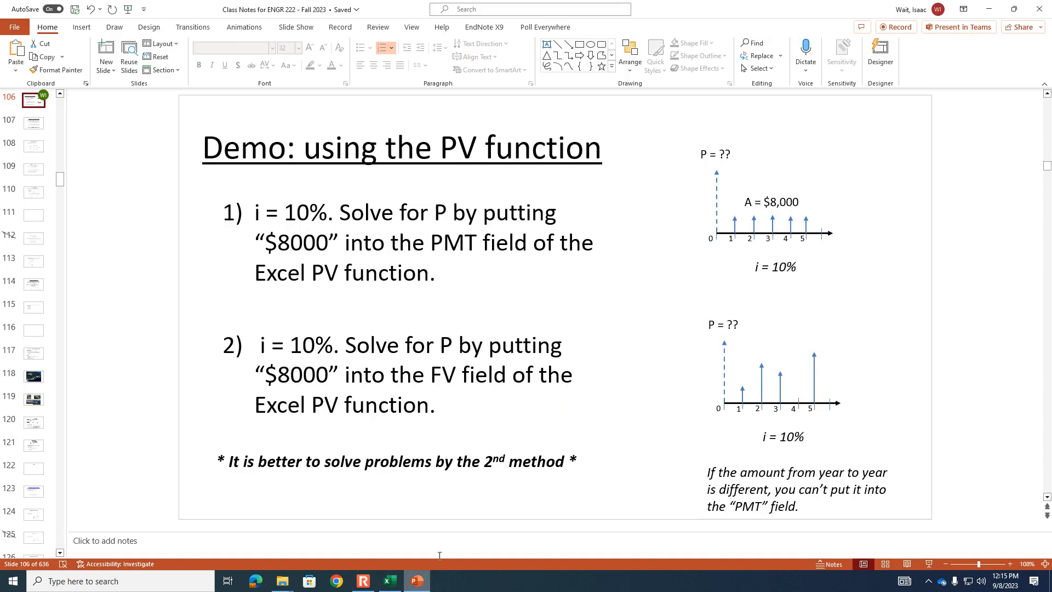
click(931, 564)
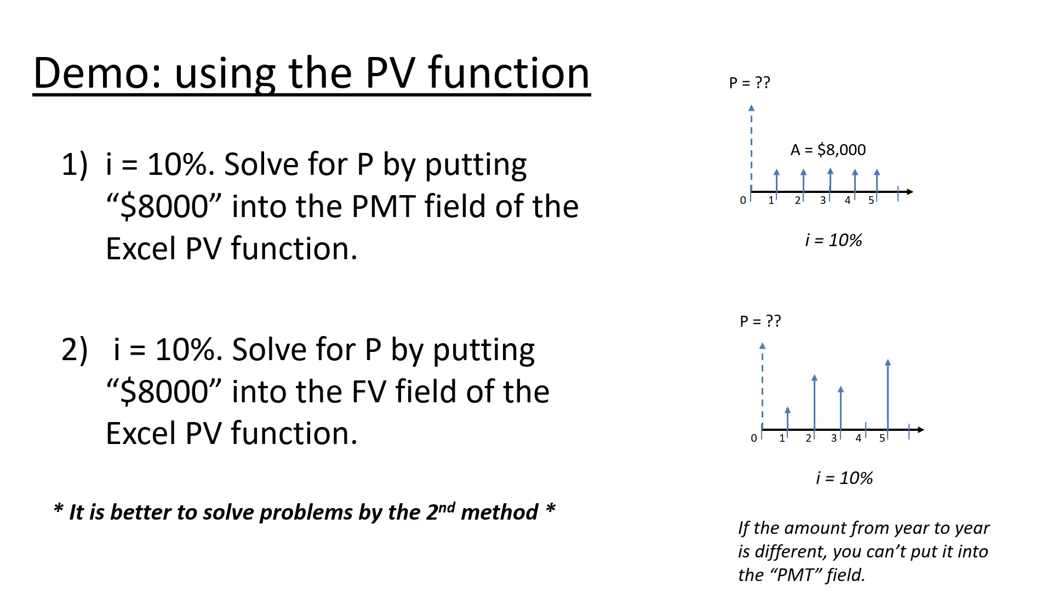
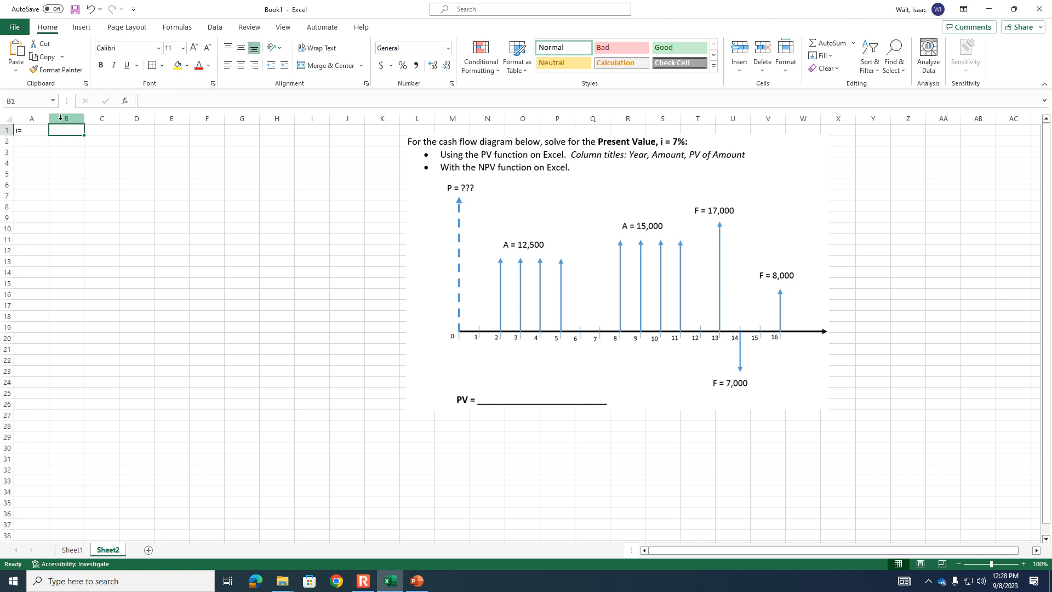
Step: Enter the interest rate 0.07 in B1 of Sheet2, beside the i= label
text(0.07)
key(Return)
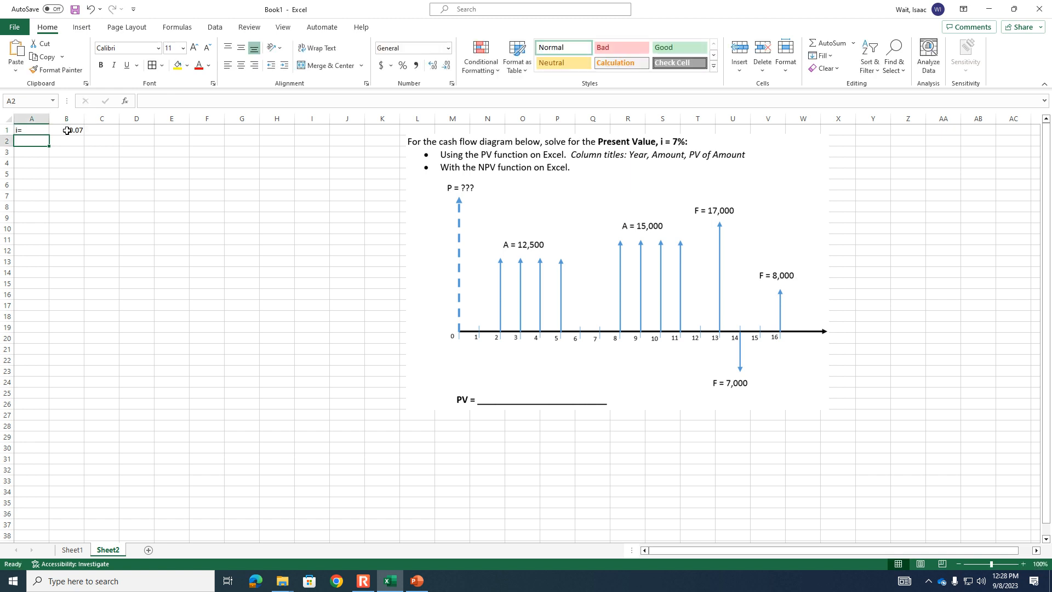
key(Up)
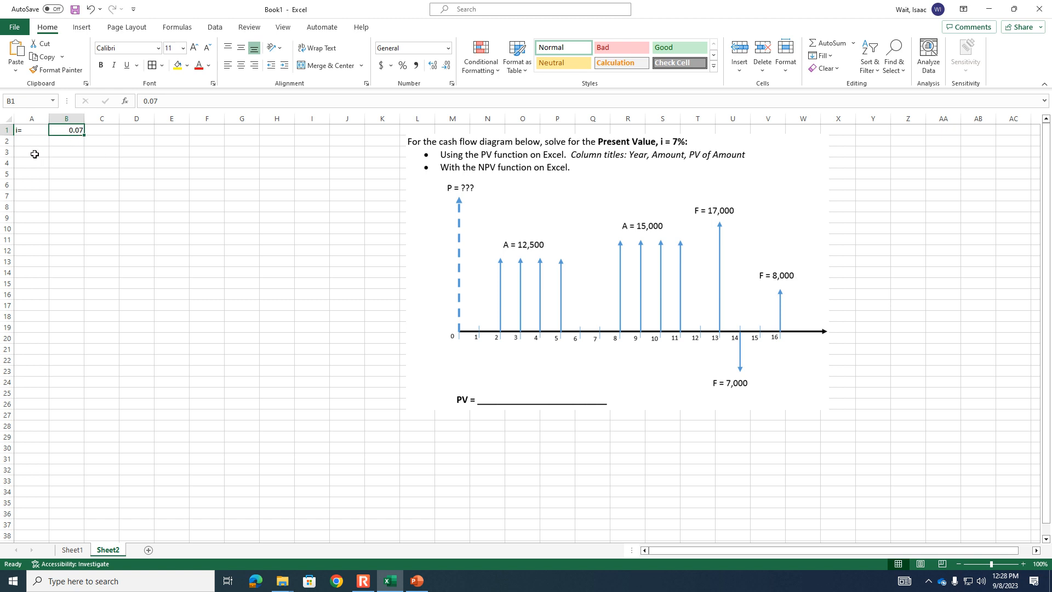
Step: Enlarge the worksheet display to 170%, shrink the cash flow diagram picture and move it up beside the empty table area
click(1022, 563)
click(1022, 563)
click(1022, 563)
click(1022, 563)
click(1022, 563)
click(531, 248)
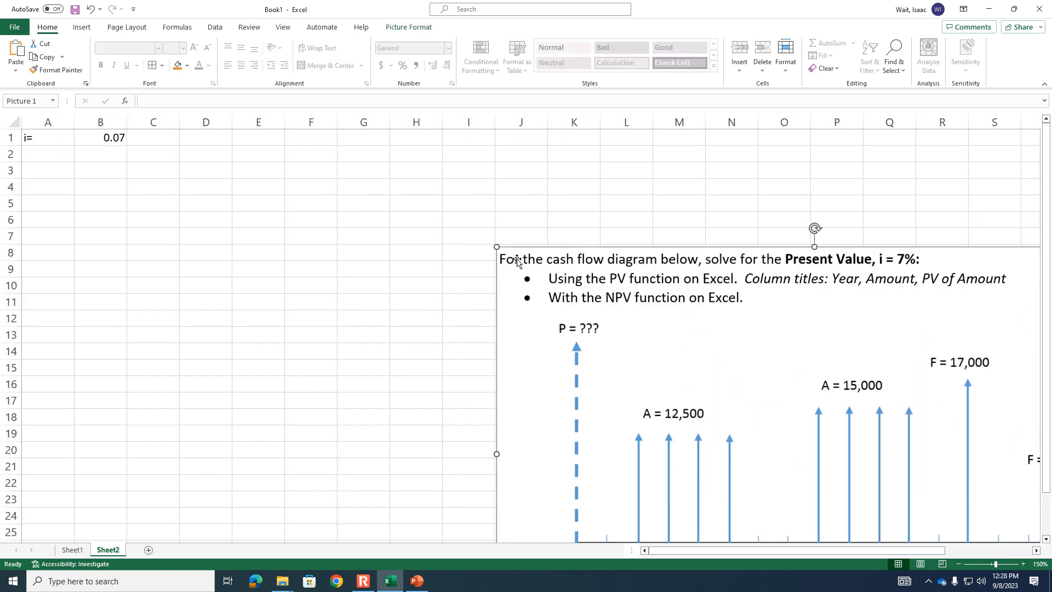
drag(497, 245, 838, 471)
drag(918, 499, 605, 173)
click(1022, 564)
click(1022, 563)
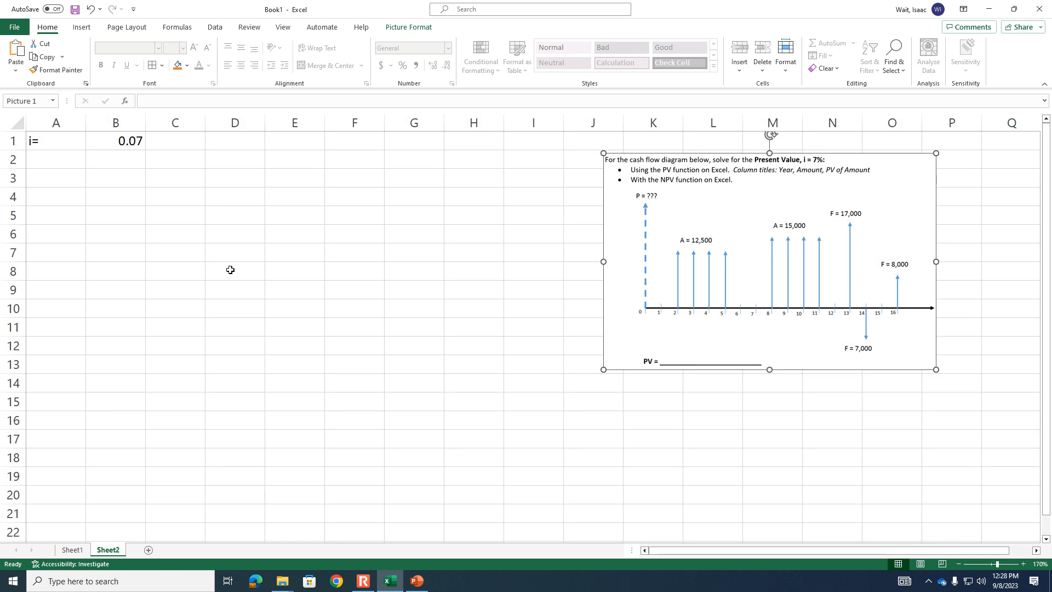
Step: Enter the column headings Year, Amount and PV of Amount in A3 to C3
click(66, 177)
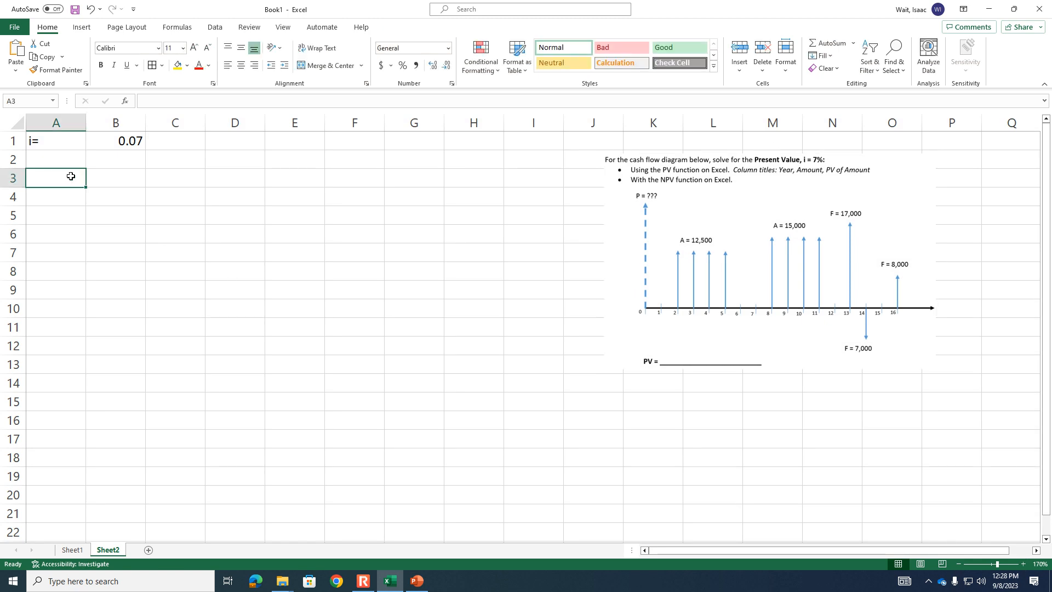
text(Year)
key(Tab)
text(Amount)
key(Tab)
text(PV of Amount)
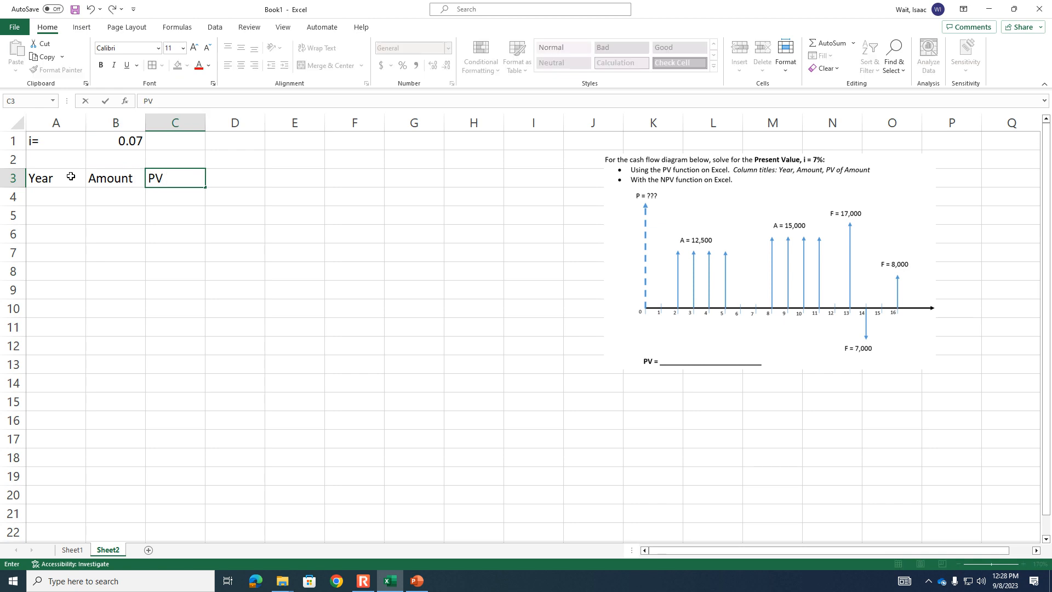
key(Return)
Step: Enter 0 and 1 under Year and fill the series down to year 16 in A20
text(0)
key(Return)
text(1)
key(Return)
click(62, 191)
drag(61, 191, 81, 501)
Step: Enter amounts of 0 for years 0 and 1, and 12500 for year 2 copied down through year 5
click(122, 195)
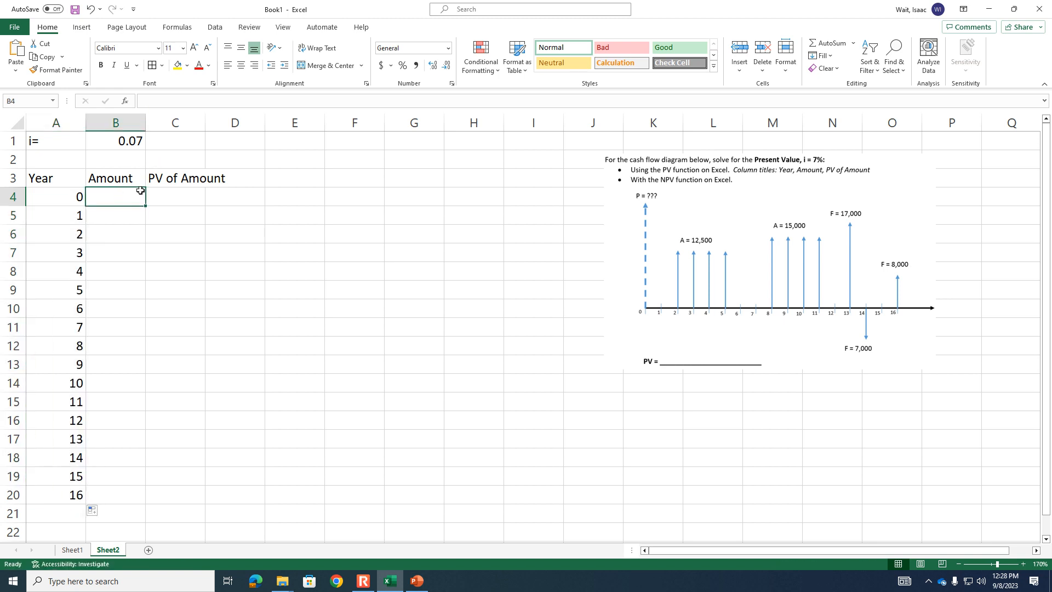
text(0)
key(Return)
text(0)
key(Return)
text(12500)
key(Return)
click(115, 234)
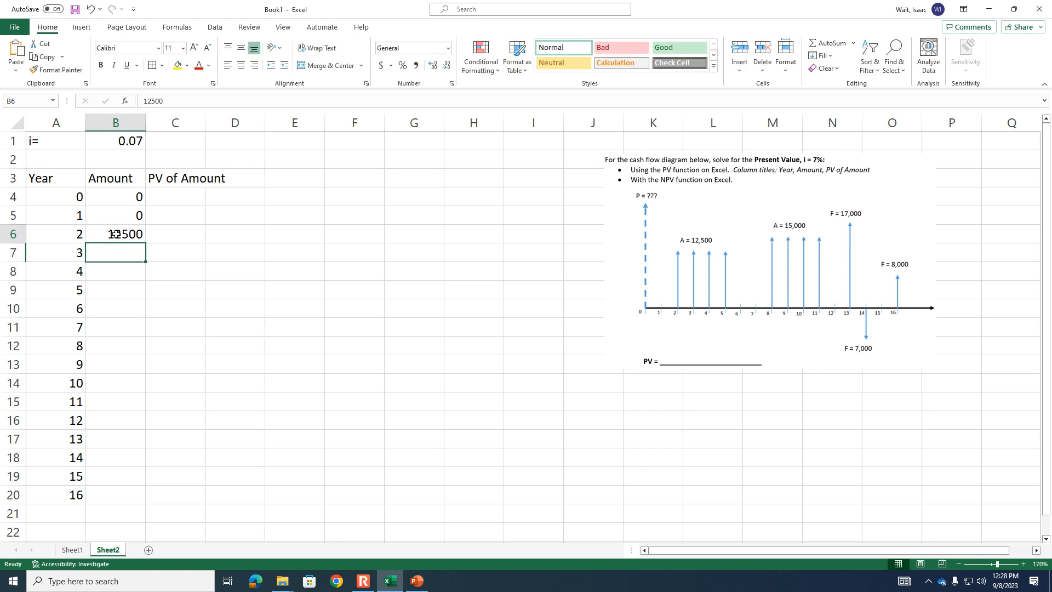
drag(147, 243, 142, 294)
Step: Enter amounts of 0 for years 6 and 7, and 15000 for year 8 copied down through year 11
click(133, 309)
text(0)
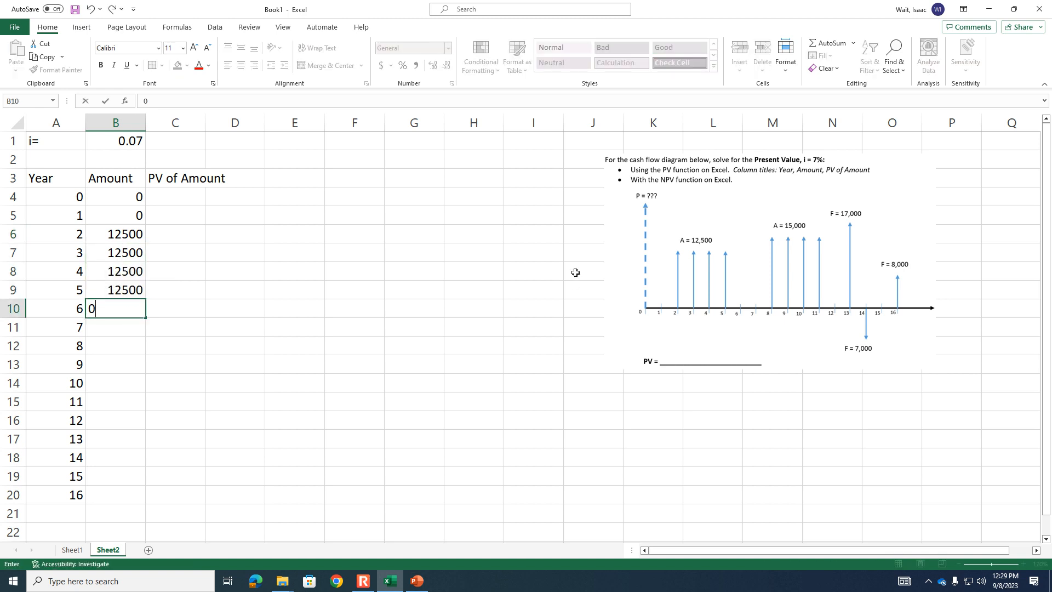
key(Return)
text(0)
key(Return)
text(15000)
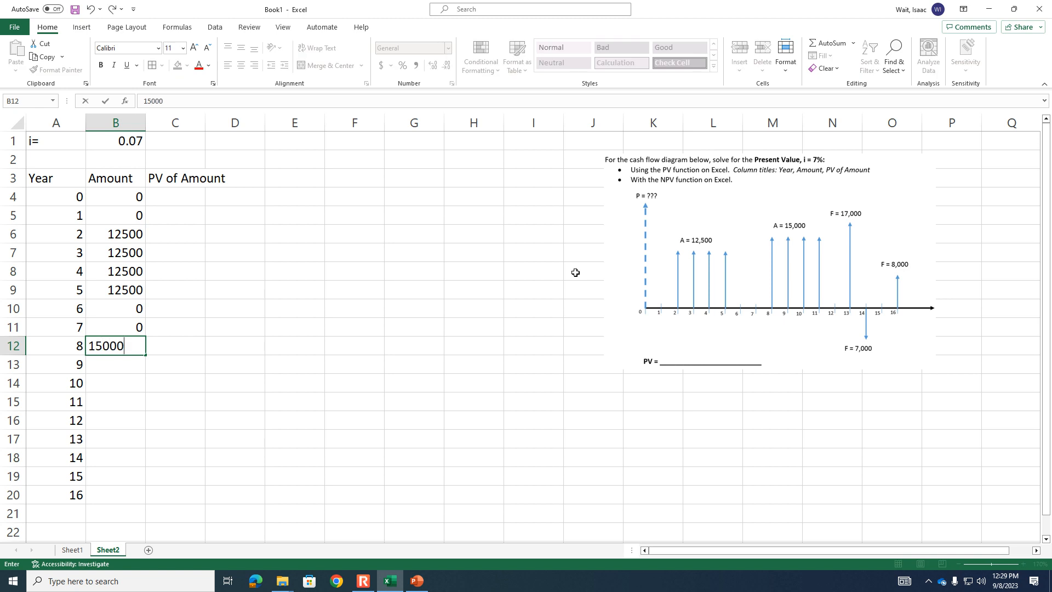
key(Return)
click(140, 348)
drag(146, 356, 144, 408)
Step: Enter the amounts 0, 17000, -7000, 0 and 8000 for years 12 through 16
click(131, 419)
text(0)
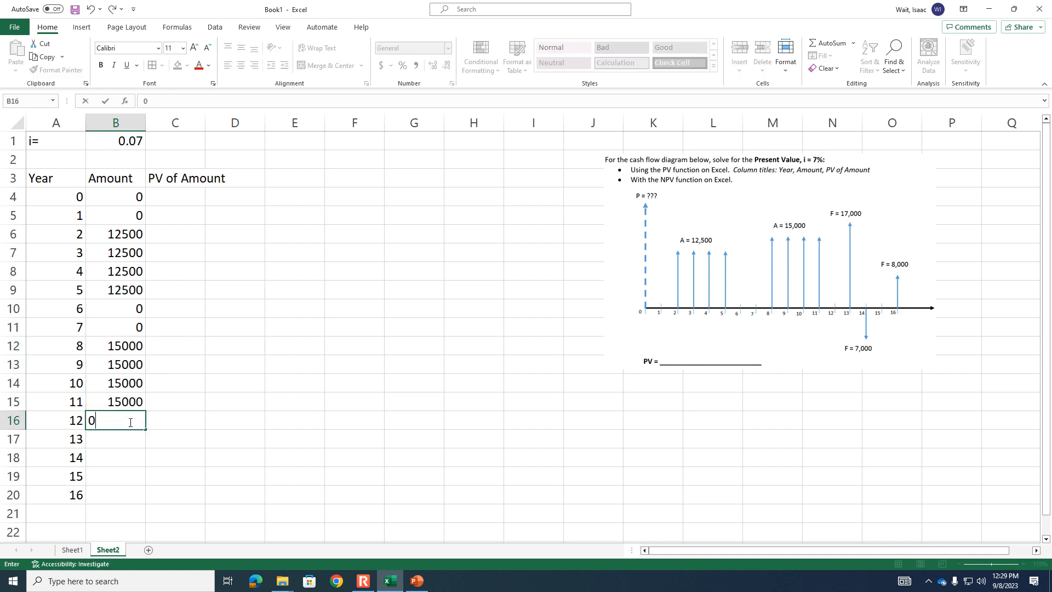
key(Return)
text(17000)
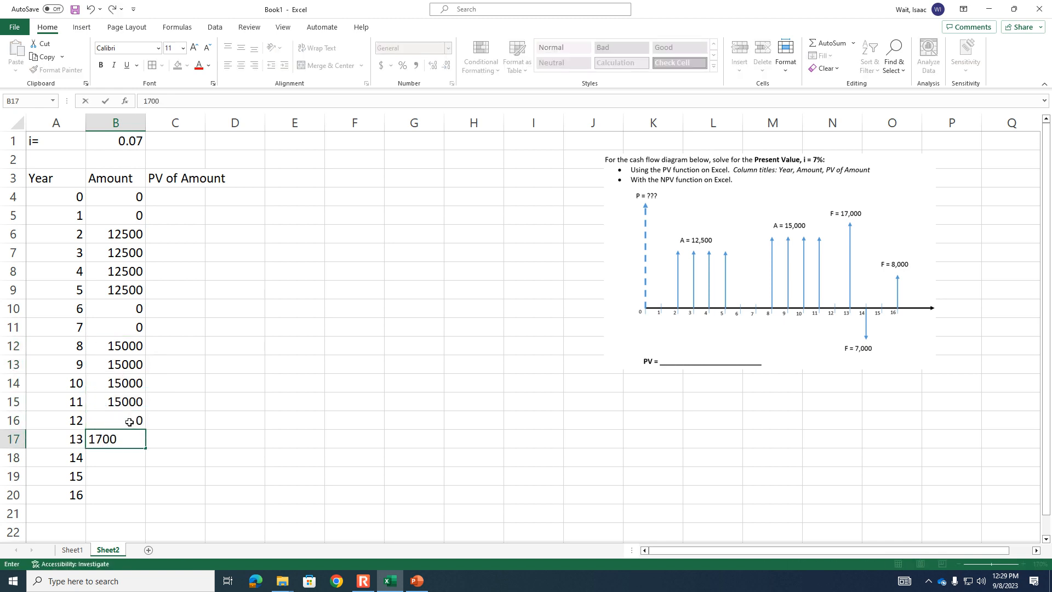
key(Return)
text(-7000)
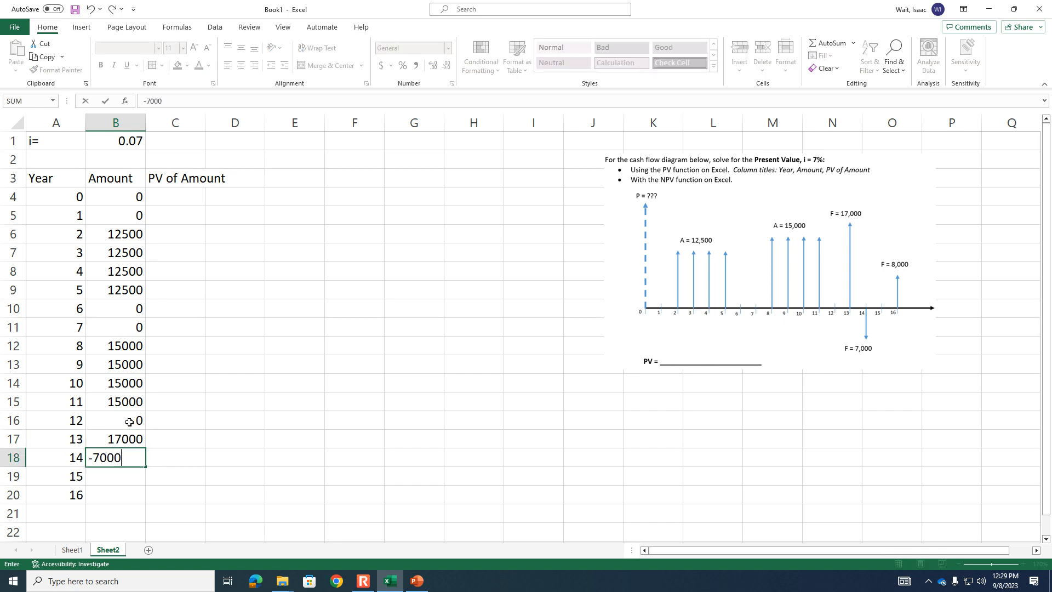
key(Return)
text(0)
key(Return)
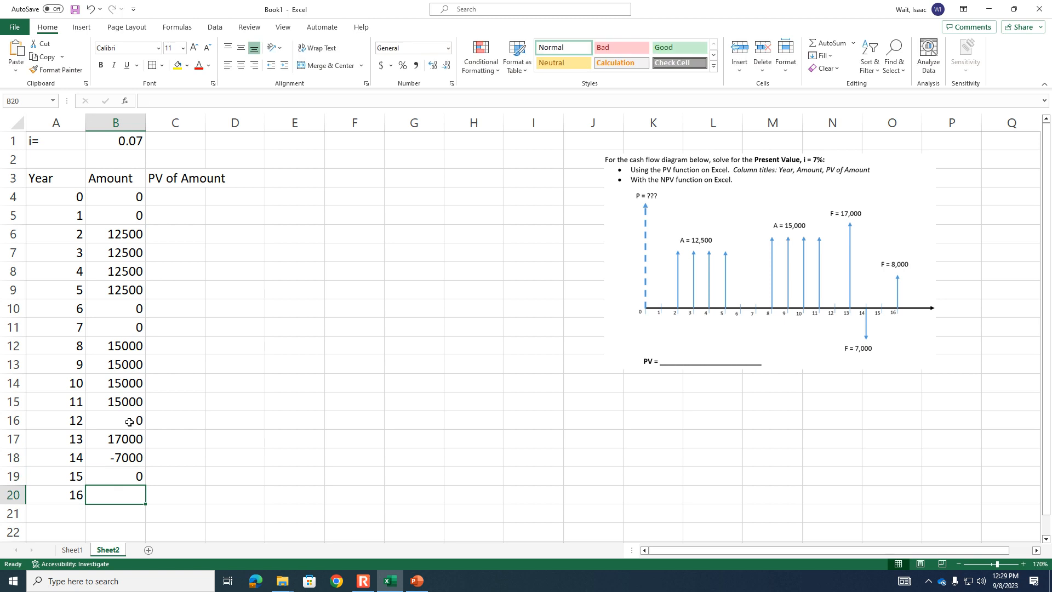
text(8000)
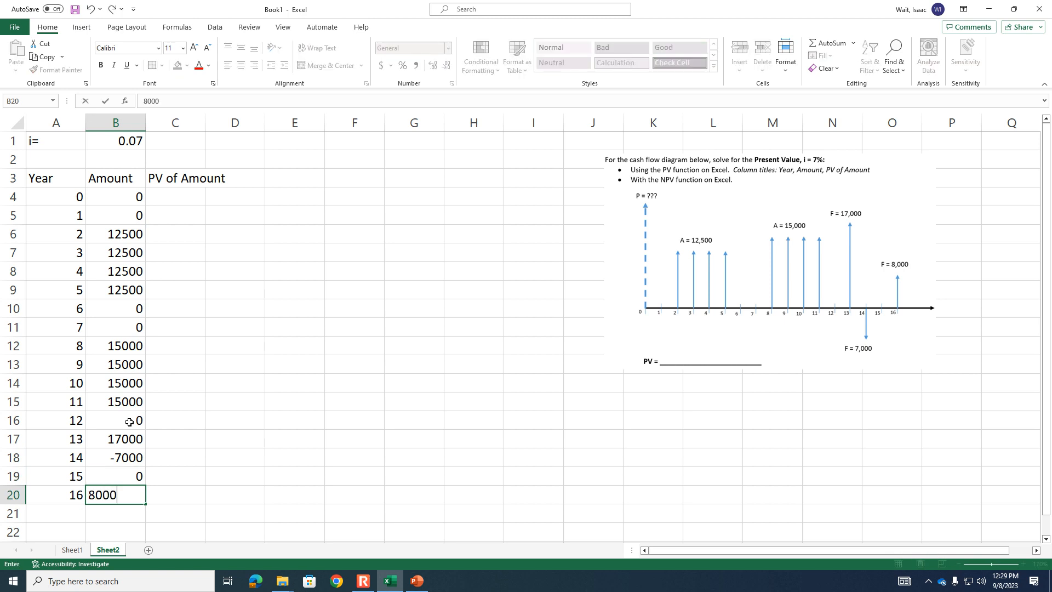
key(Return)
Step: Reposition and enlarge the cash flow diagram beside the table, and widen column C to fit the PV of Amount heading
drag(803, 272, 672, 275)
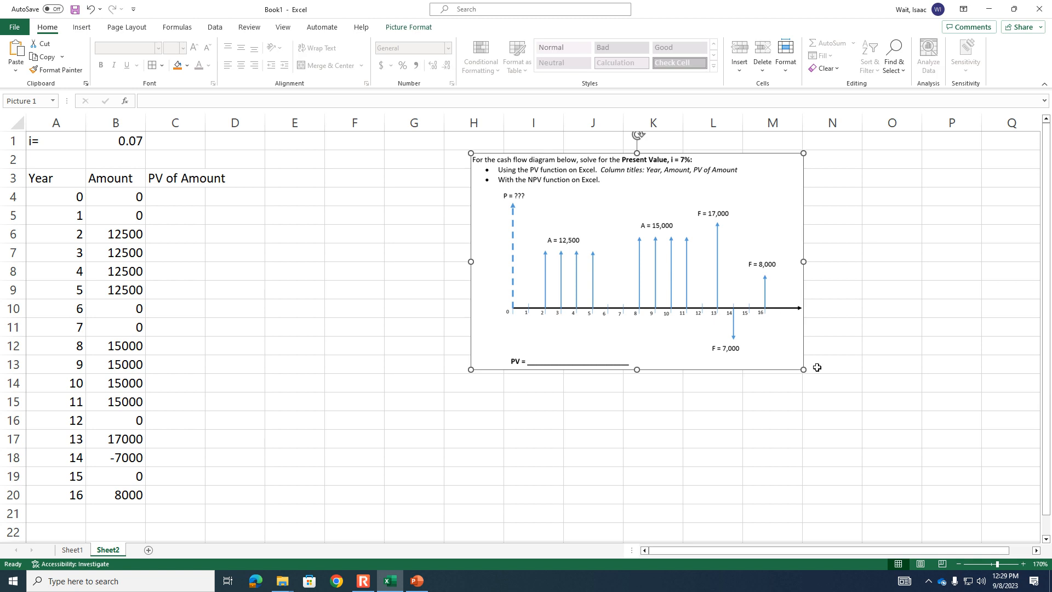
drag(803, 370, 897, 432)
drag(711, 336, 757, 338)
drag(205, 121, 232, 118)
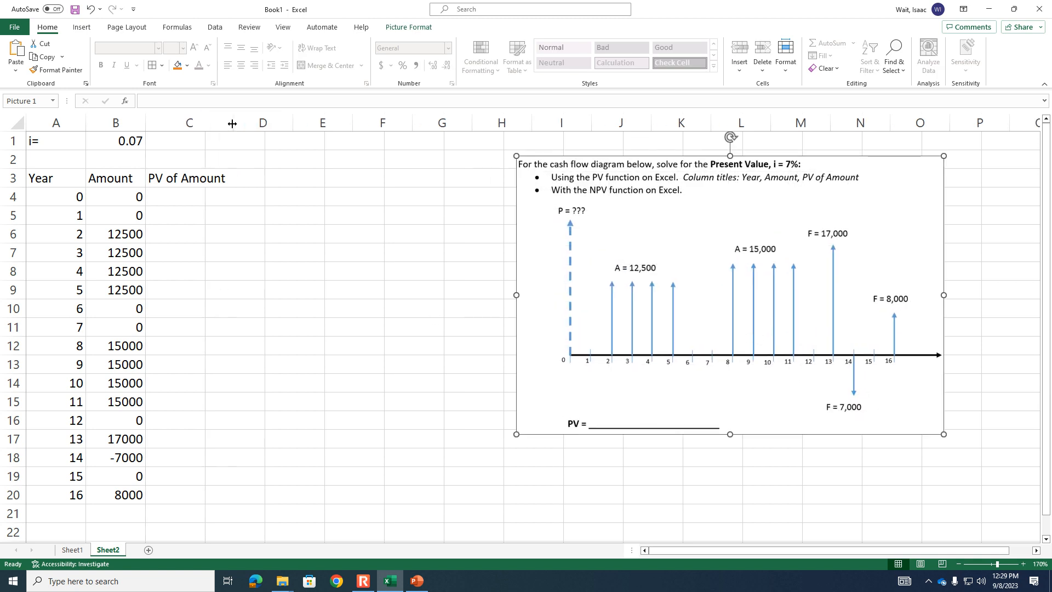
Step: Begin a PV formula in C4 that uses an absolute reference to the interest rate, $B$1, as the rate
click(193, 197)
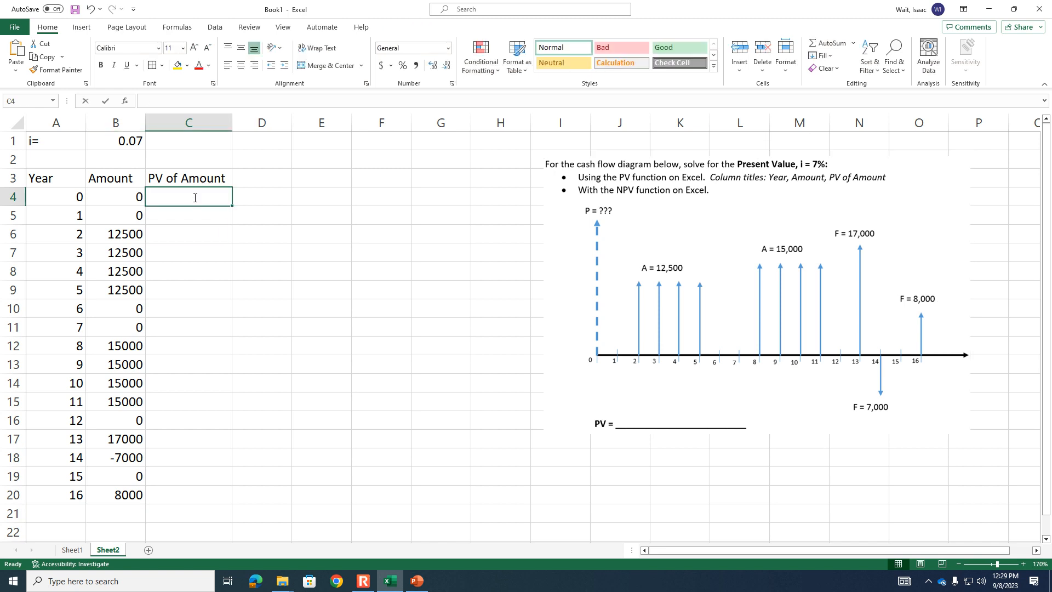
text(=pv()
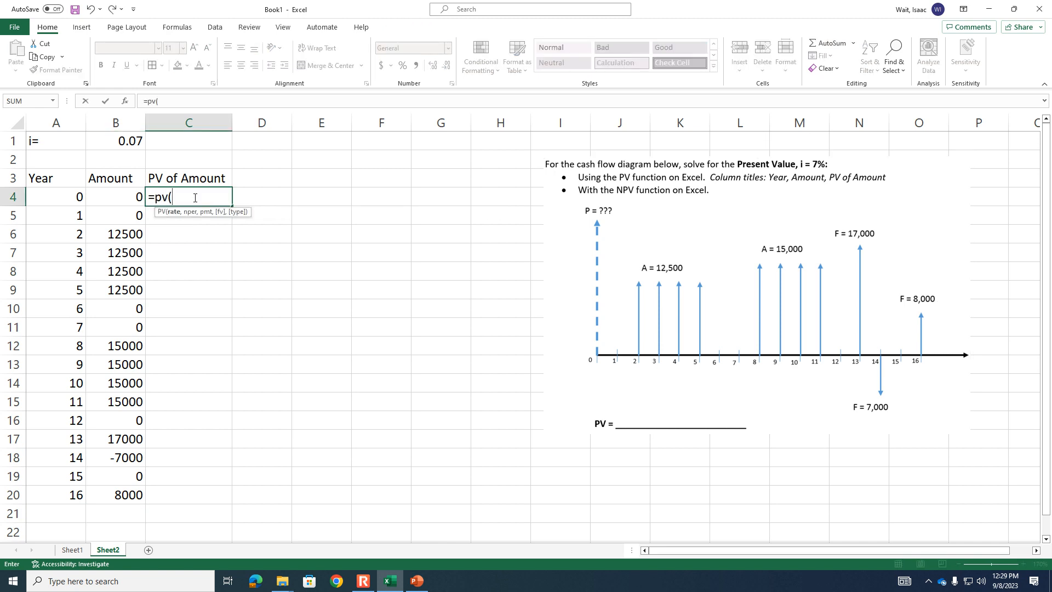
click(116, 139)
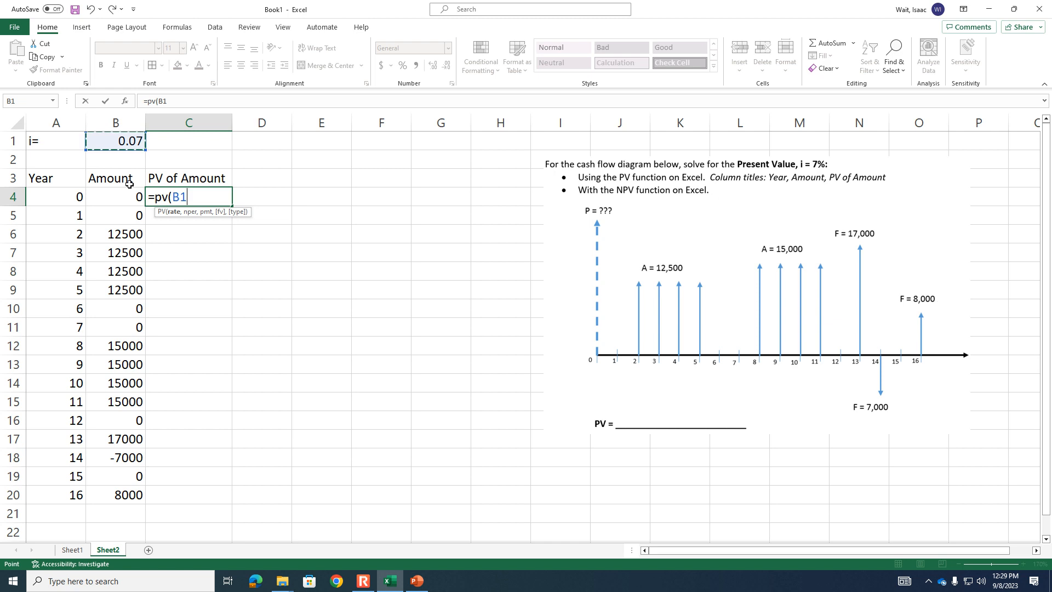
key(F4)
drag(175, 101, 160, 96)
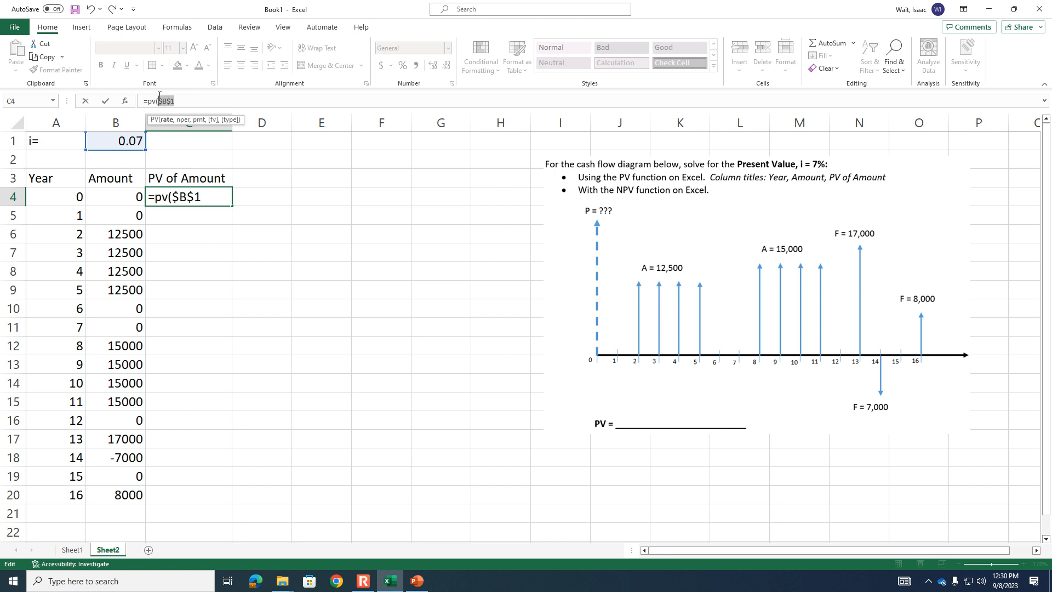
text(b)
key(BackSpace)
text($b$1,)
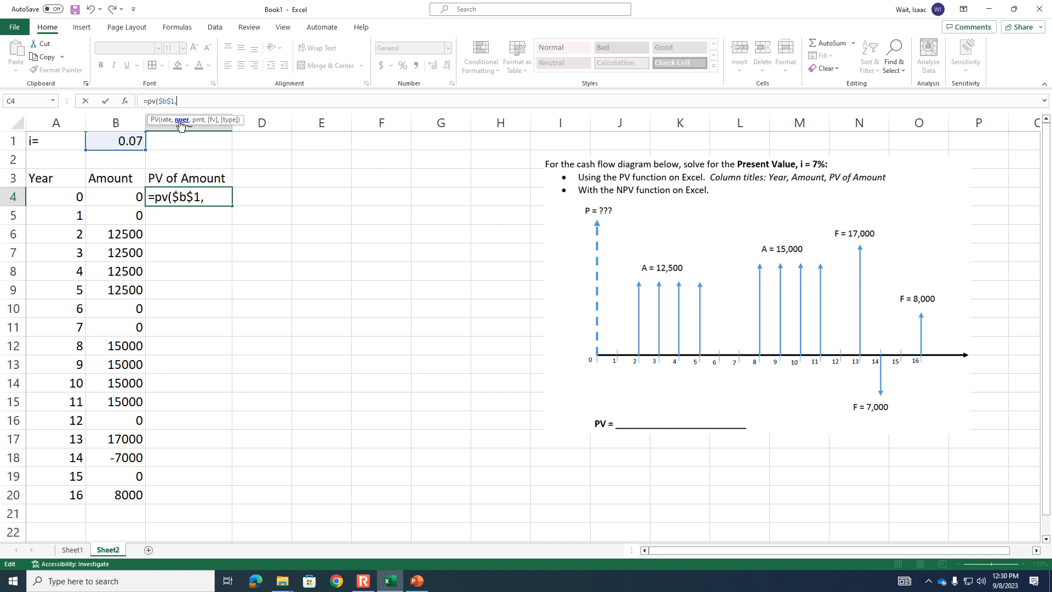
Step: Complete C4's PV formula with A4 as the number of periods, an empty payment and -B4 as the future value
click(56, 196)
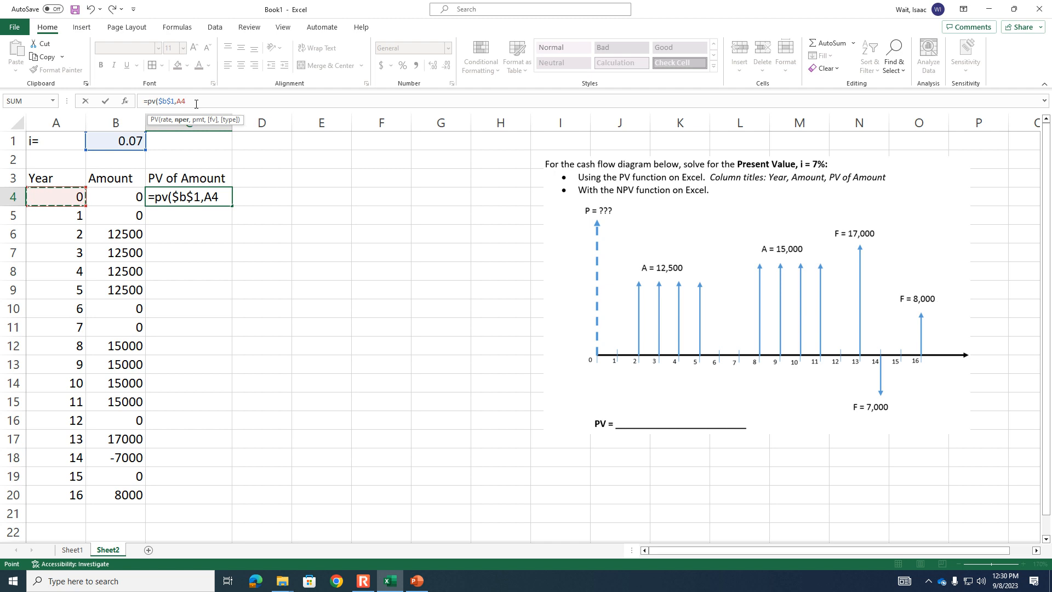
text(,,-)
click(113, 200)
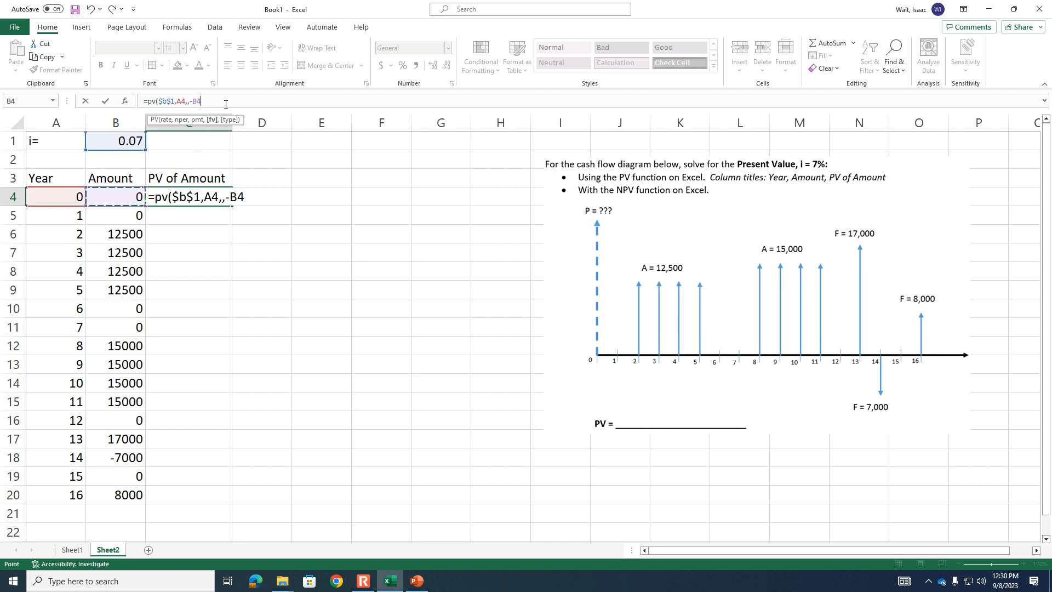
text(_))
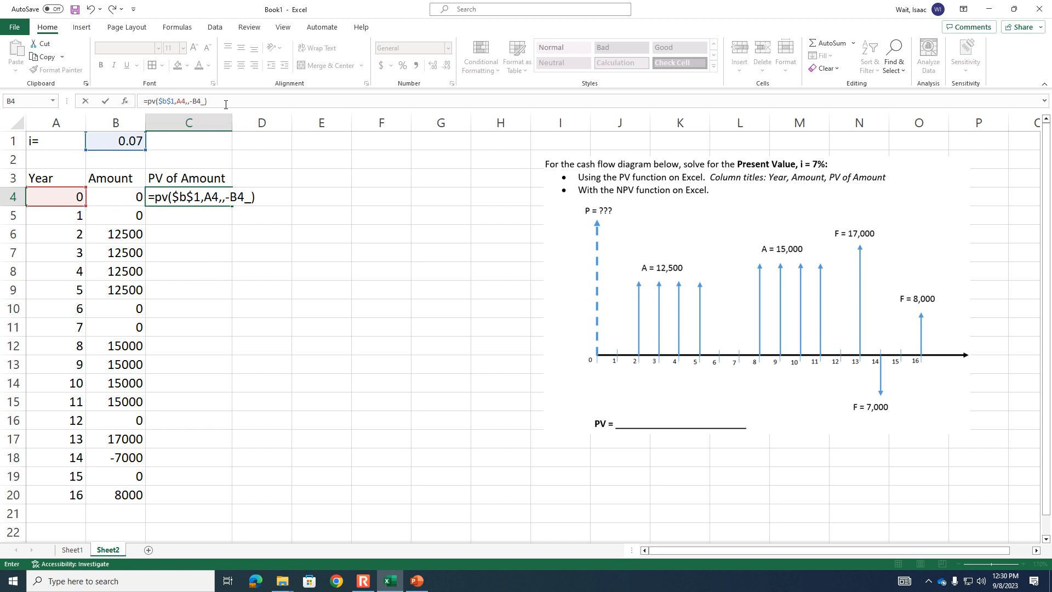
key(BackSpace)
key(BackSpace)
text())
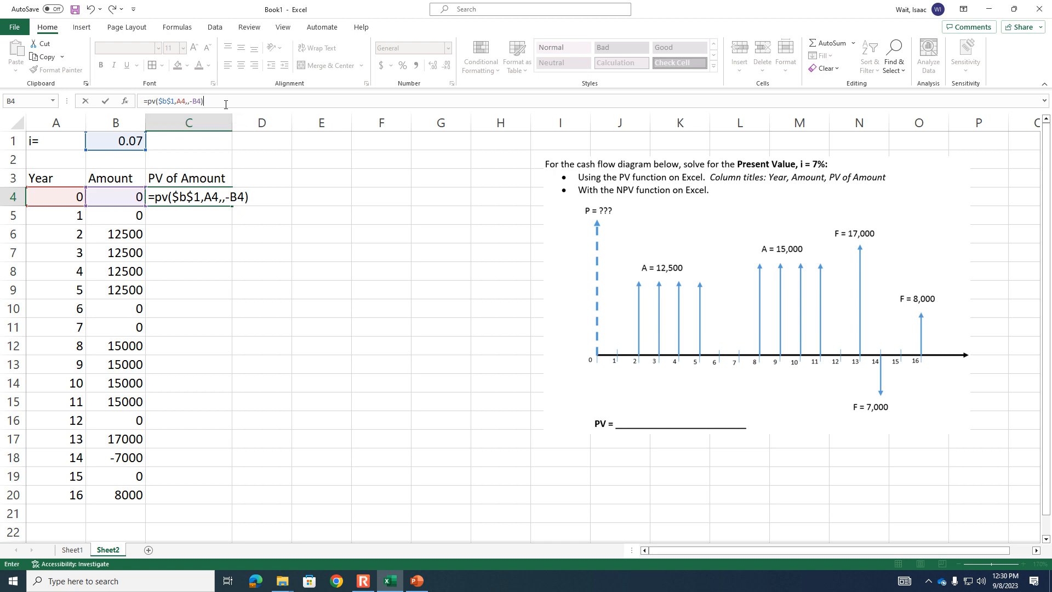
key(Return)
Step: Copy the PV formula from C4 down through year 16 in C20, and check the formulas for years 0 and 14
click(205, 196)
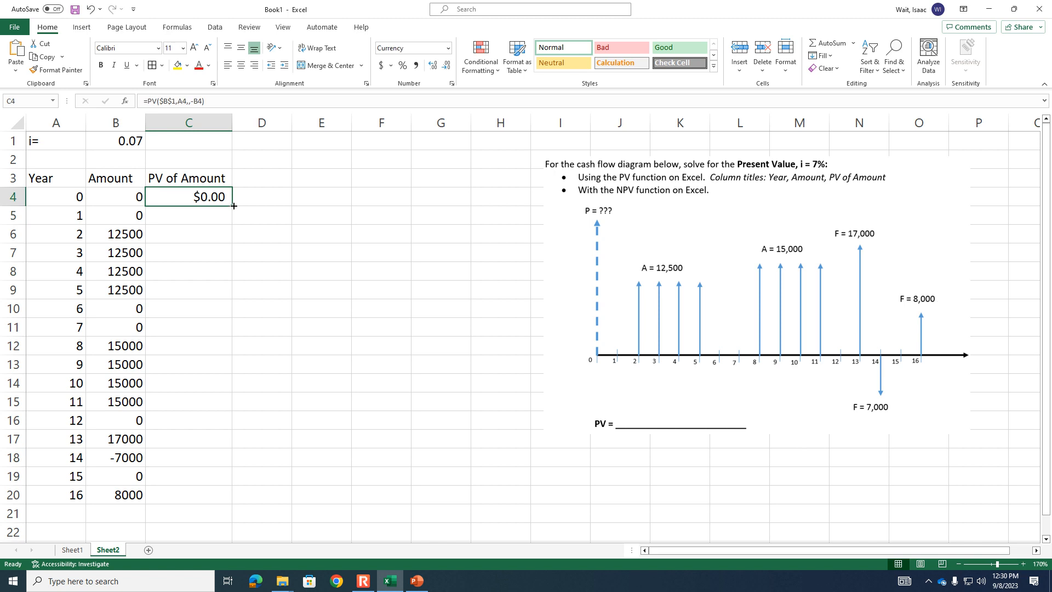
drag(233, 206, 248, 502)
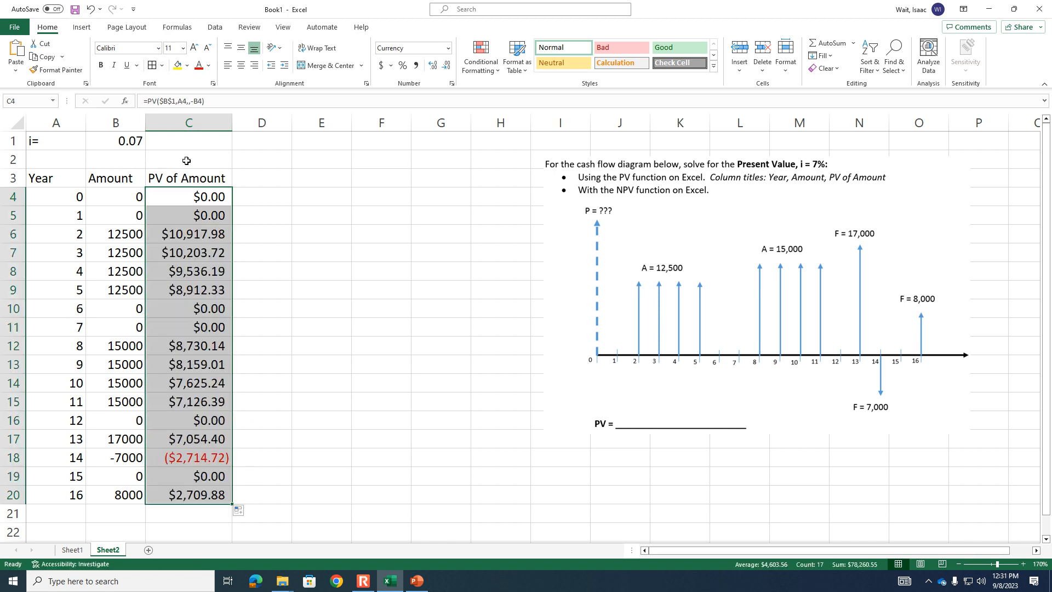
click(191, 198)
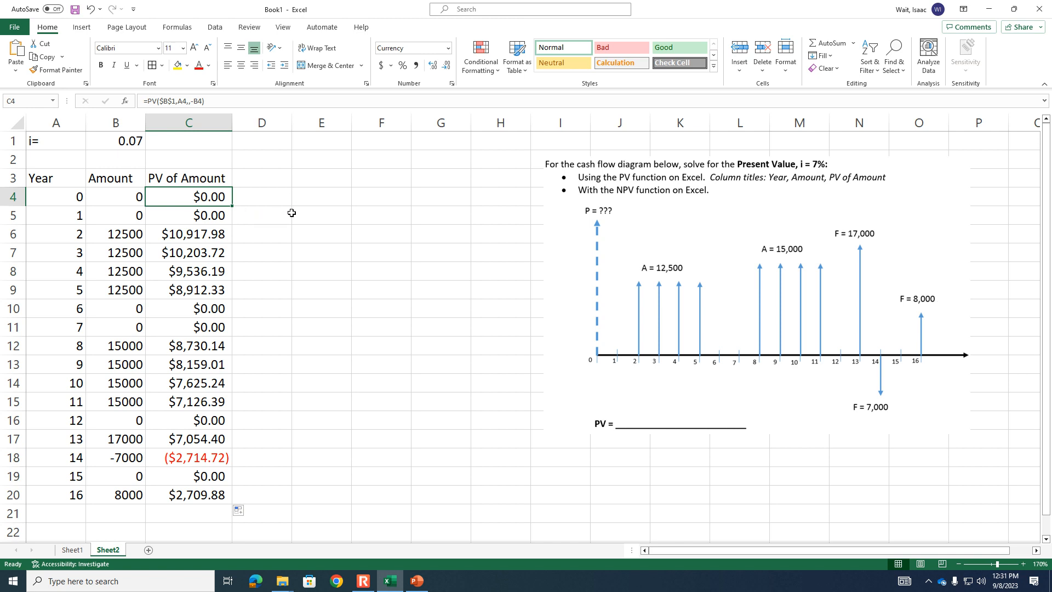
click(217, 461)
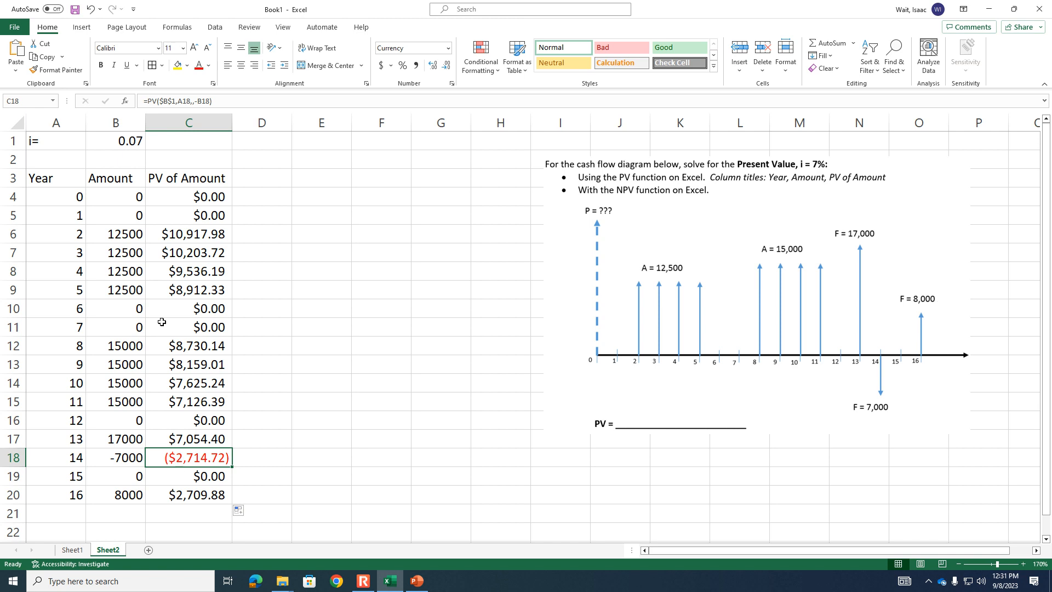
Step: Format the Amount and PV of Amount values in B4:C20 as Currency
drag(116, 179, 192, 366)
click(438, 309)
drag(112, 196, 227, 495)
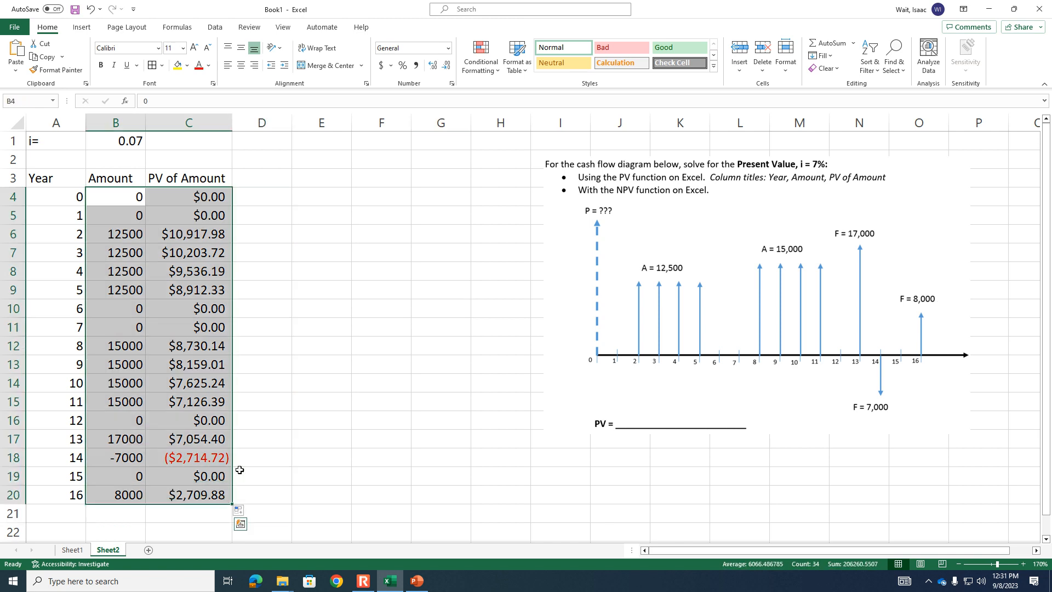
click(448, 50)
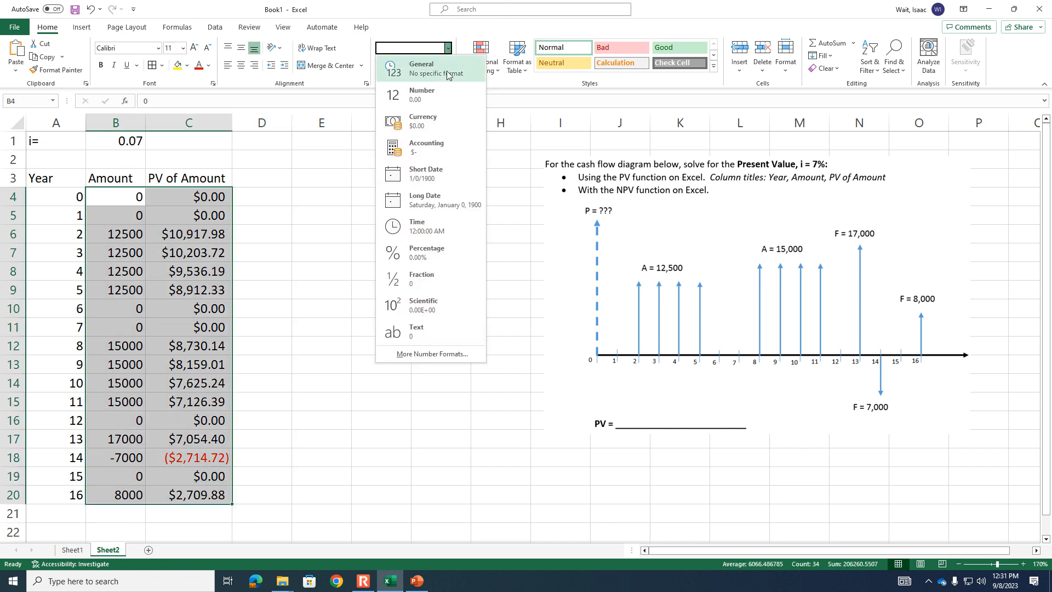
click(440, 133)
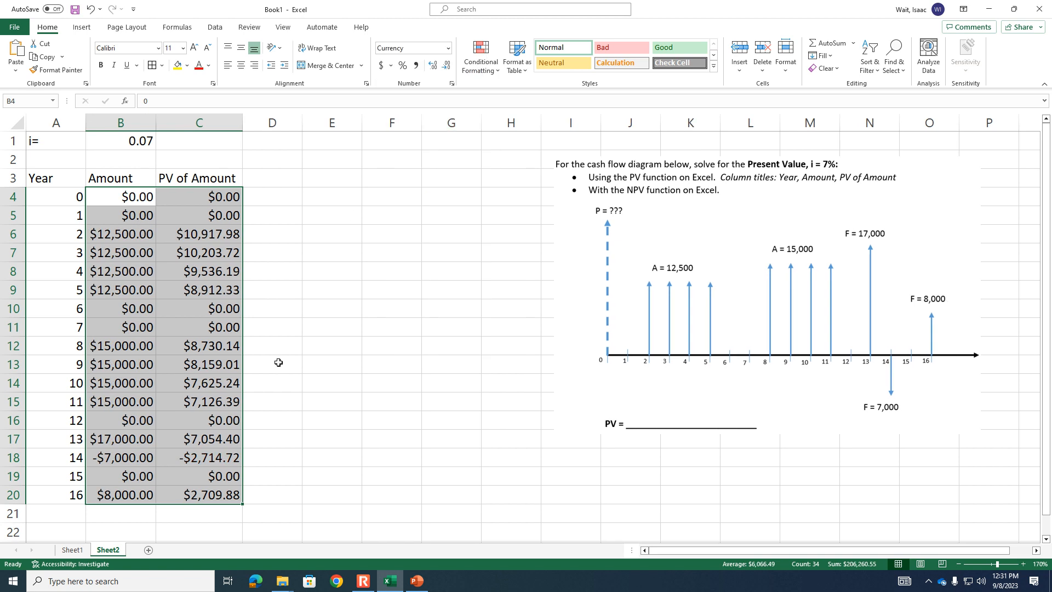
click(260, 459)
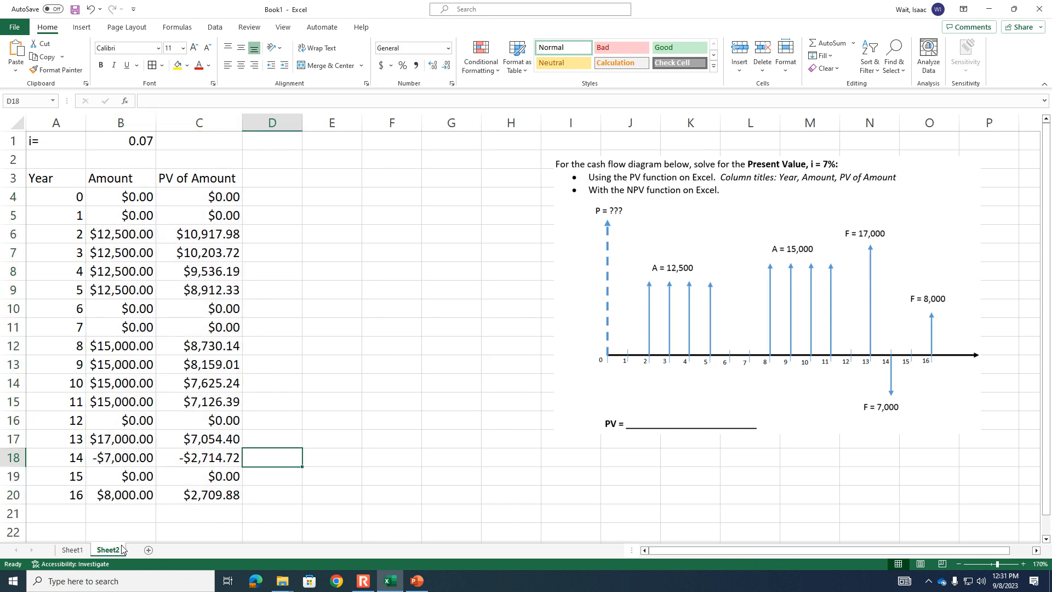
Step: Label B22 as Sum and total the present values in C22 with =SUM(C4:C20)
click(145, 533)
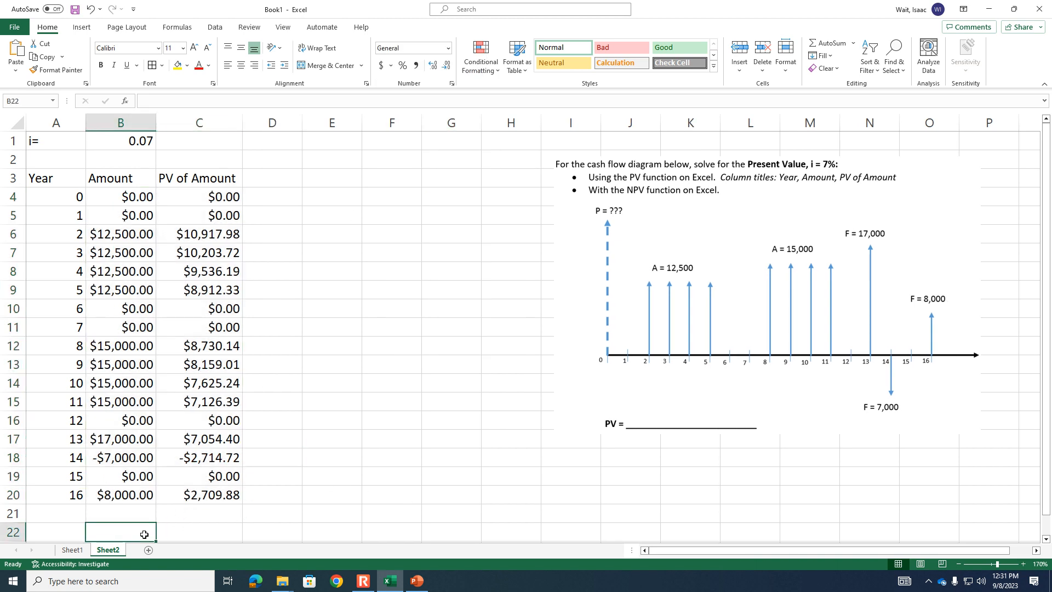
text(Sum)
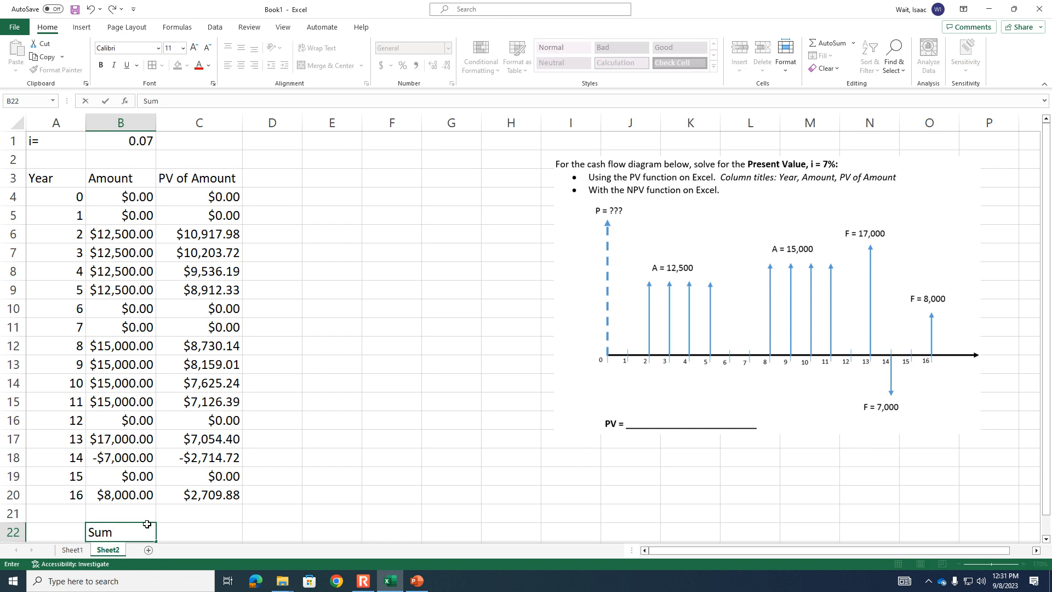
key(Tab)
text(=sum()
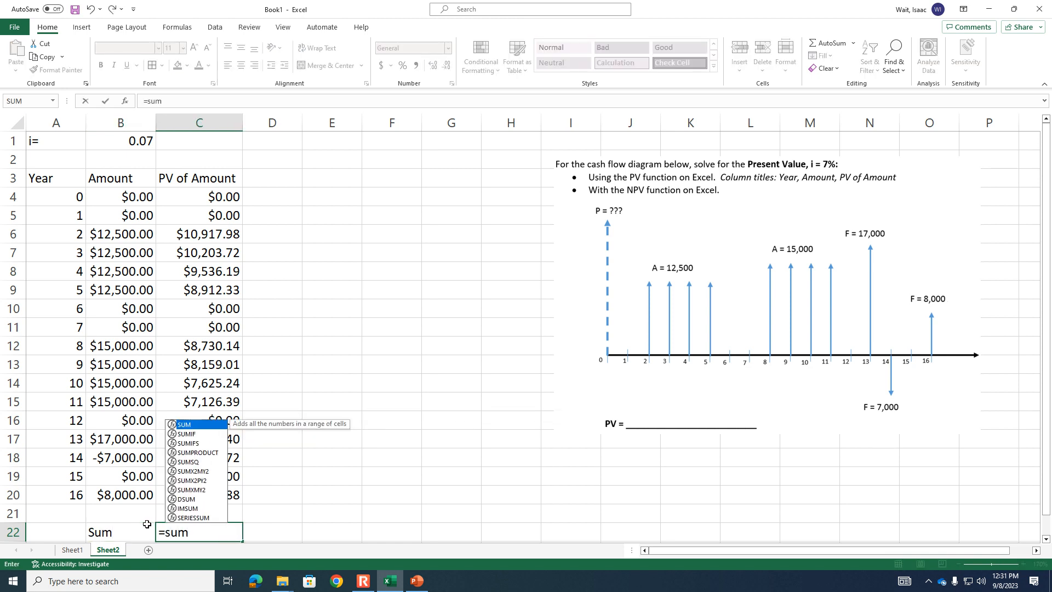
drag(213, 198, 199, 494)
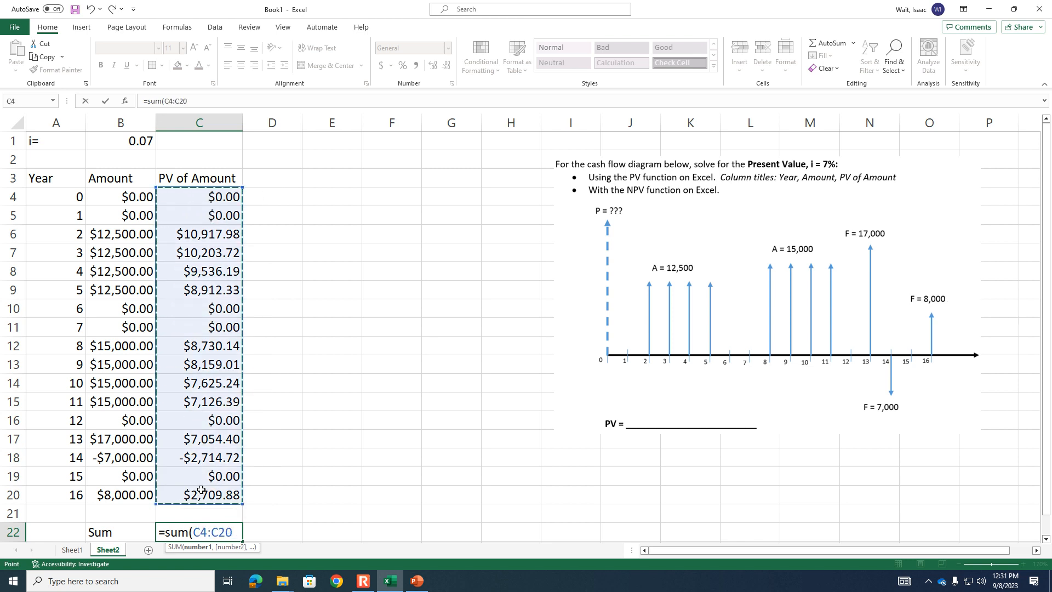
key(Return)
click(211, 513)
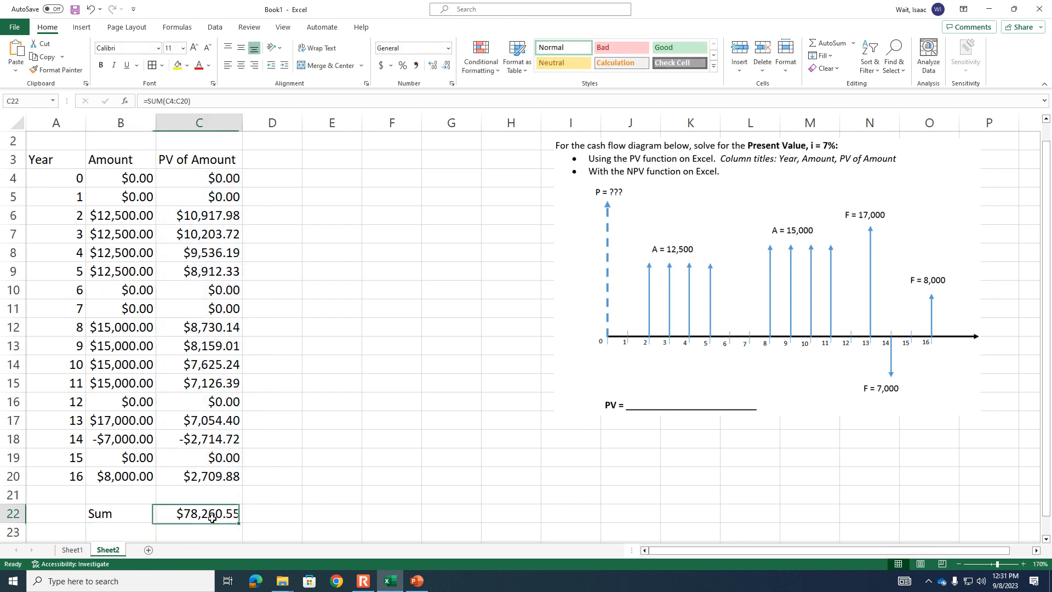
scroll(235, 501, up, 1)
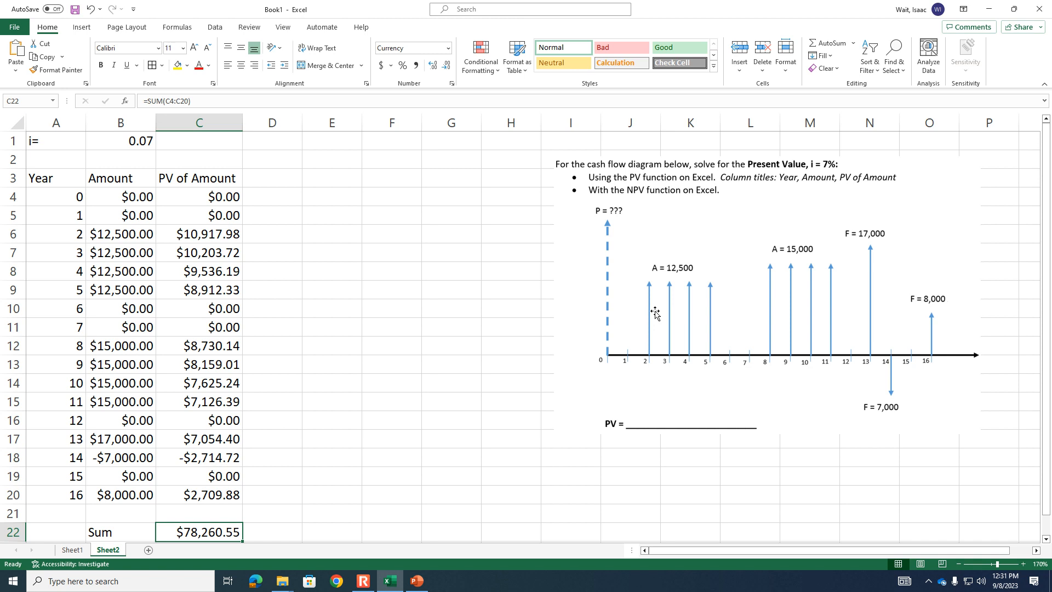
text(=)
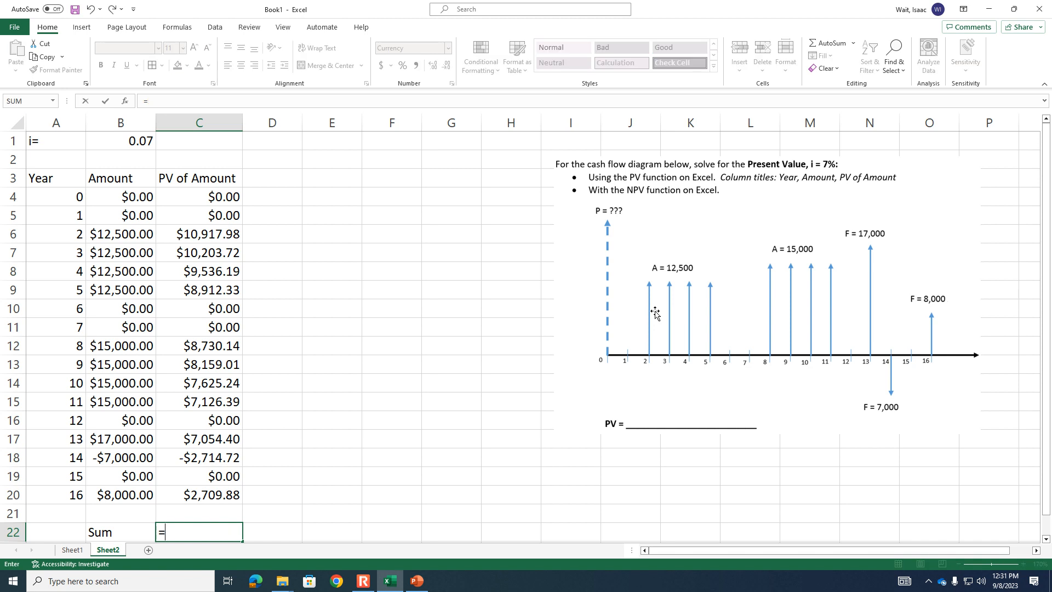
key(Down)
key(Up)
key(Escape)
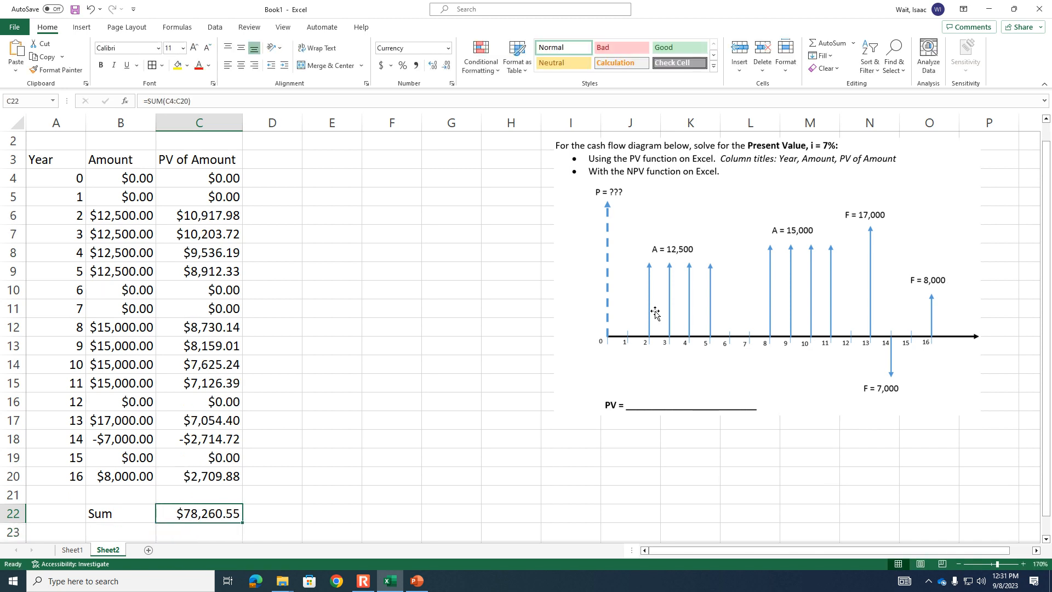
Step: Clear the total in C22 and re-enter it as =SUM(C4:C20)
key(Delete)
text(=sum)
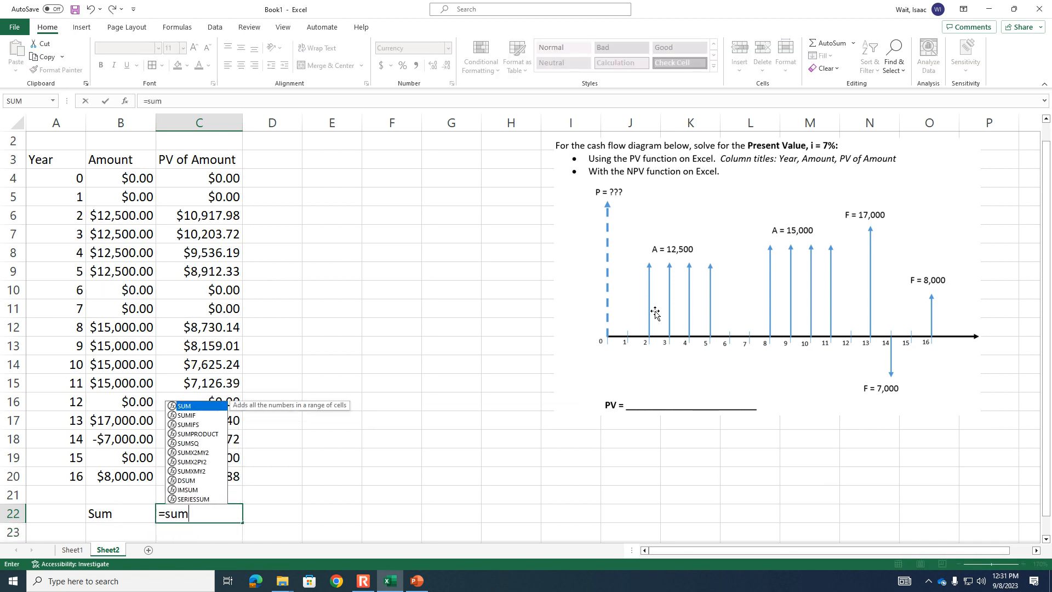
text(()
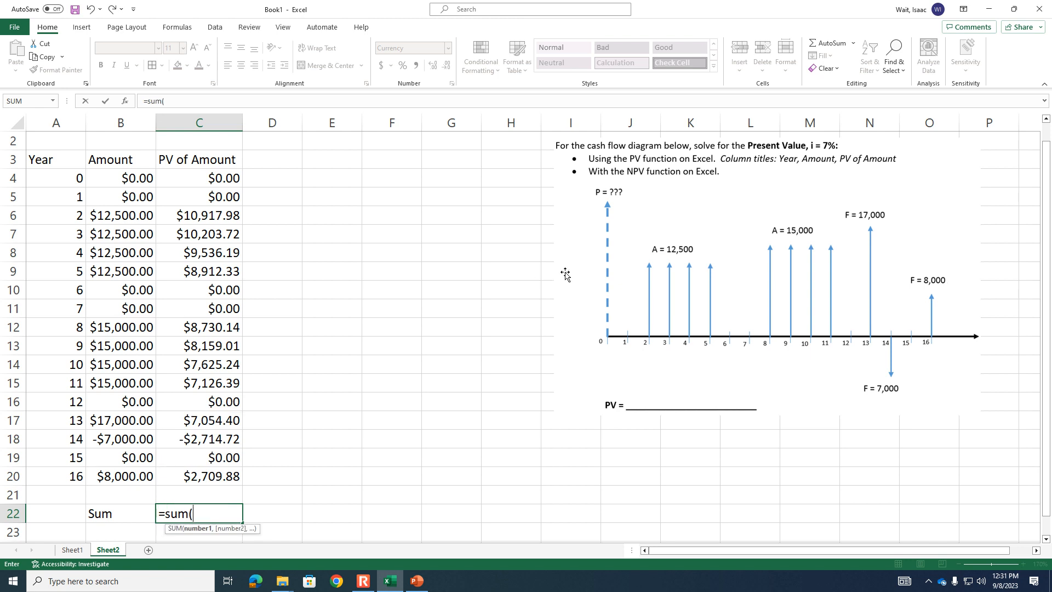
click(213, 176)
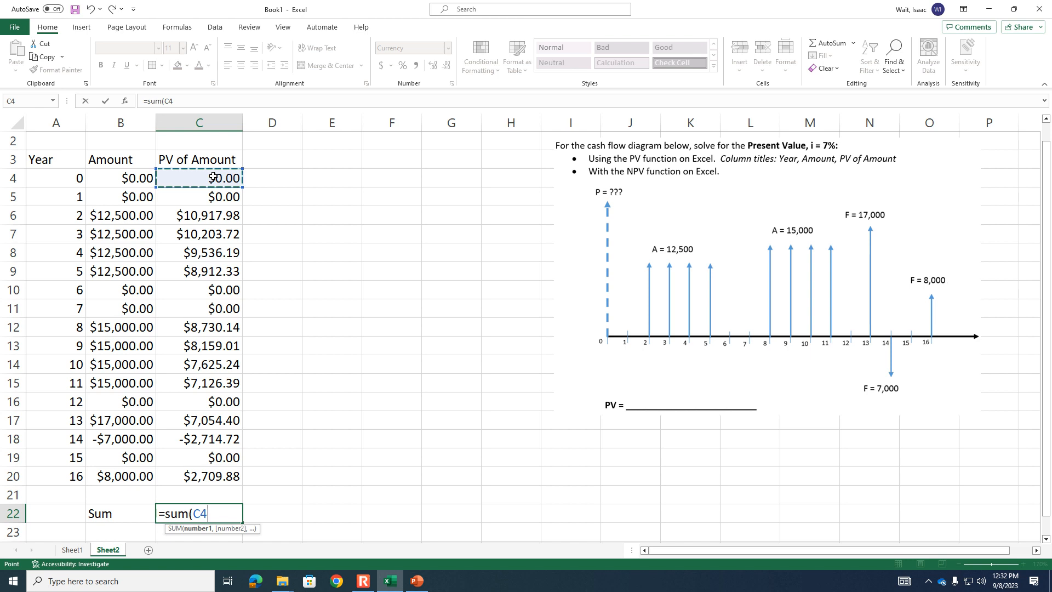
drag(213, 176, 202, 470)
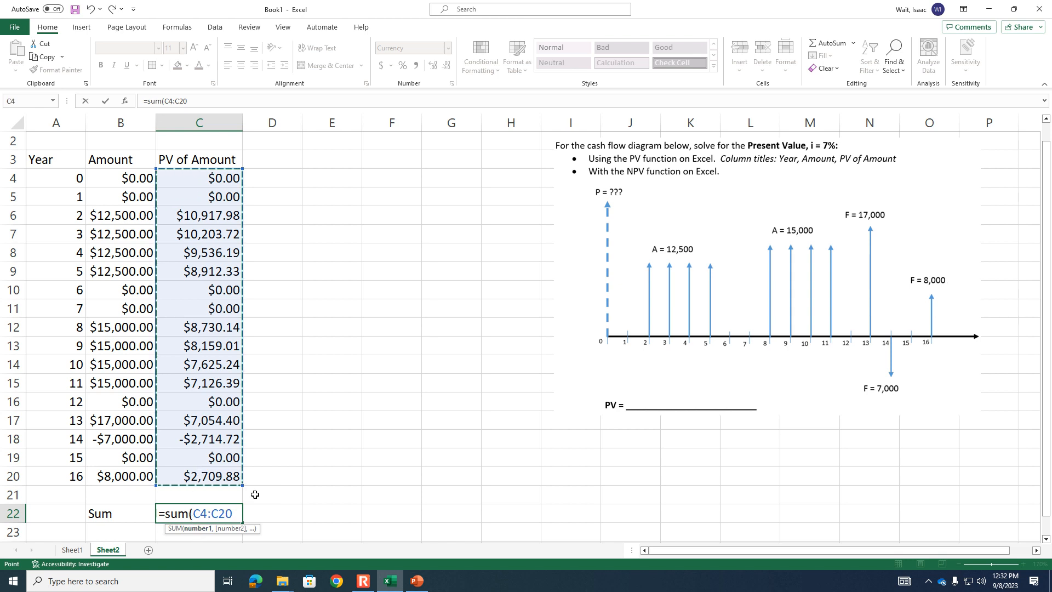
text())
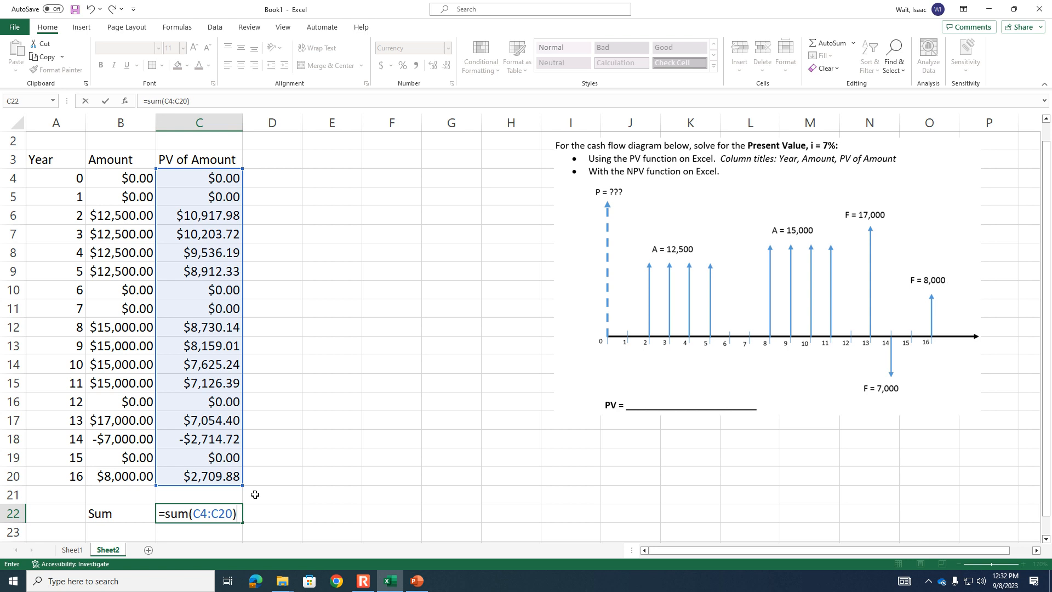
key(Return)
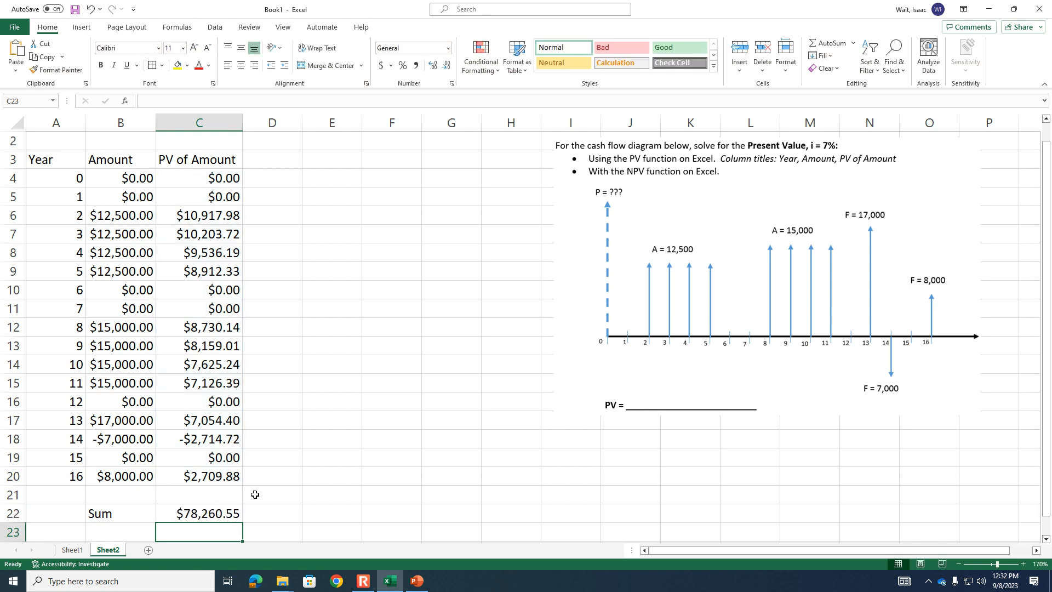
click(365, 583)
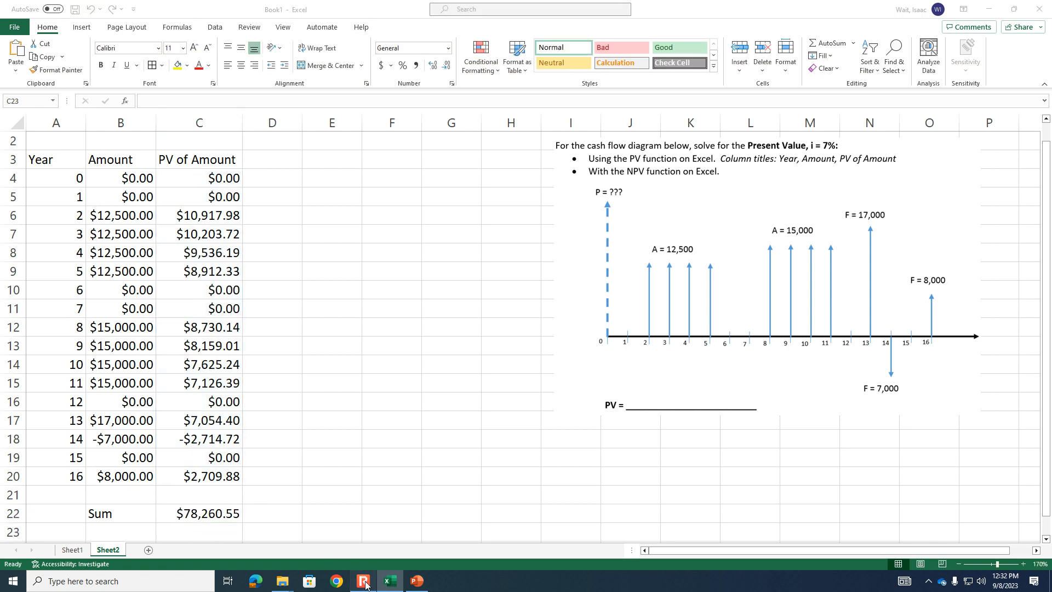
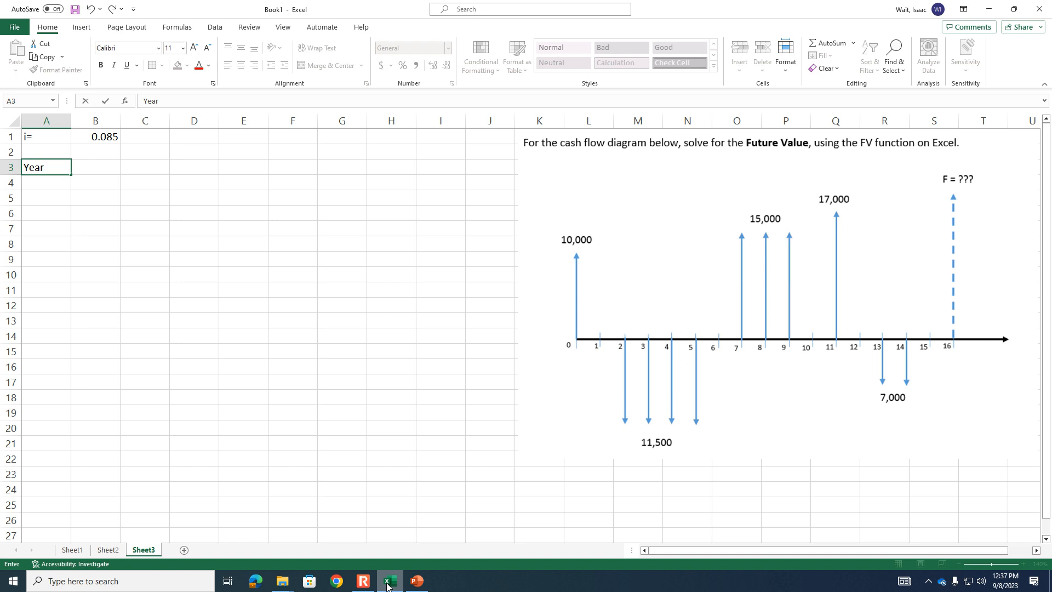
Step: Add the heading "years until yr 16" in B3 of Sheet3 and widen column B to about 16.29 to fit it
text(years until yr 16)
key(Return)
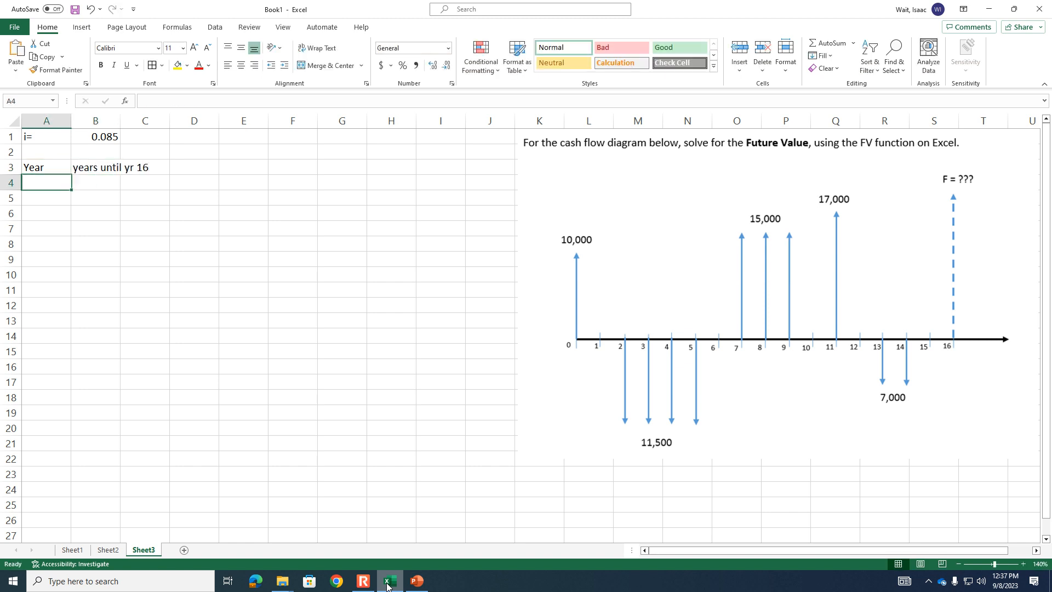
drag(121, 120, 162, 120)
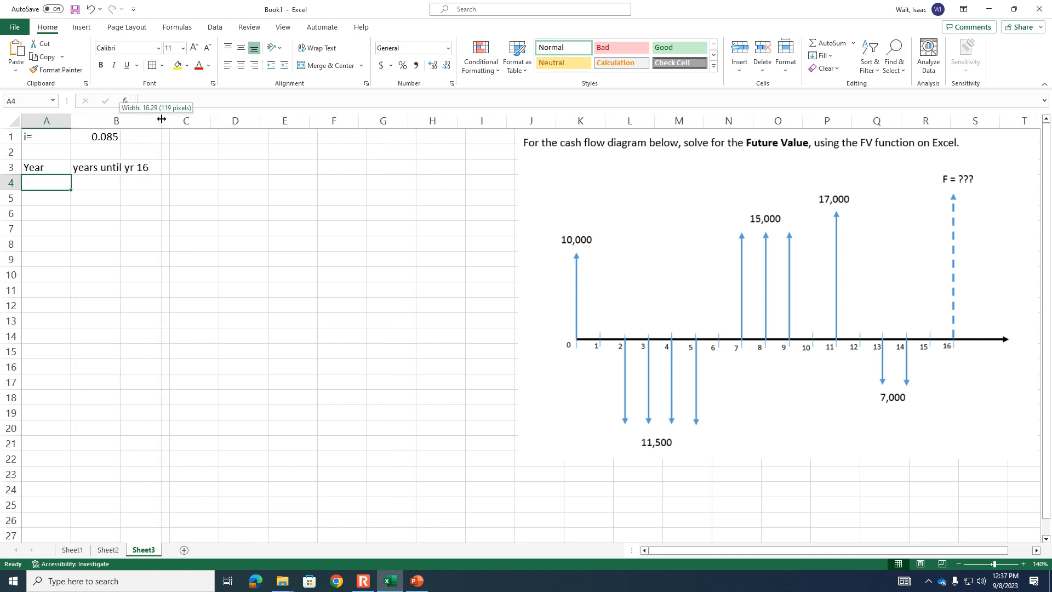
Step: Add the headings "Amount" in C3 and "FV of Amount" in D3, and widen column D to fit its heading
click(198, 166)
text(Amount)
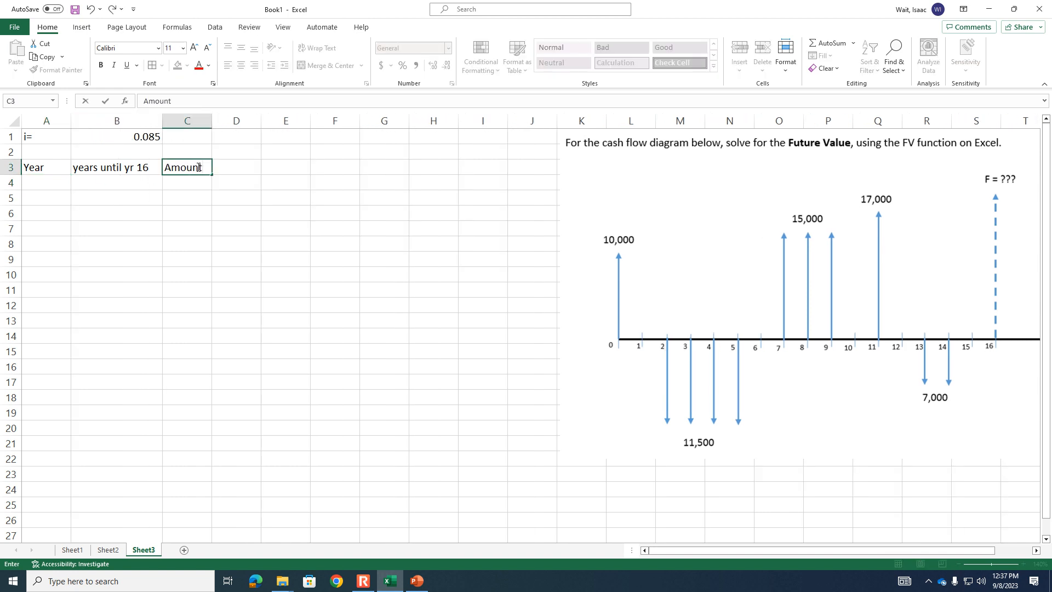
key(Tab)
text(FV of Amount)
key(Return)
drag(261, 120, 283, 121)
Step: Enter 0 and 1 in A4:A5 and extend the Year series down to 16 in A20
click(48, 179)
text(0)
key(Return)
text(1)
key(Return)
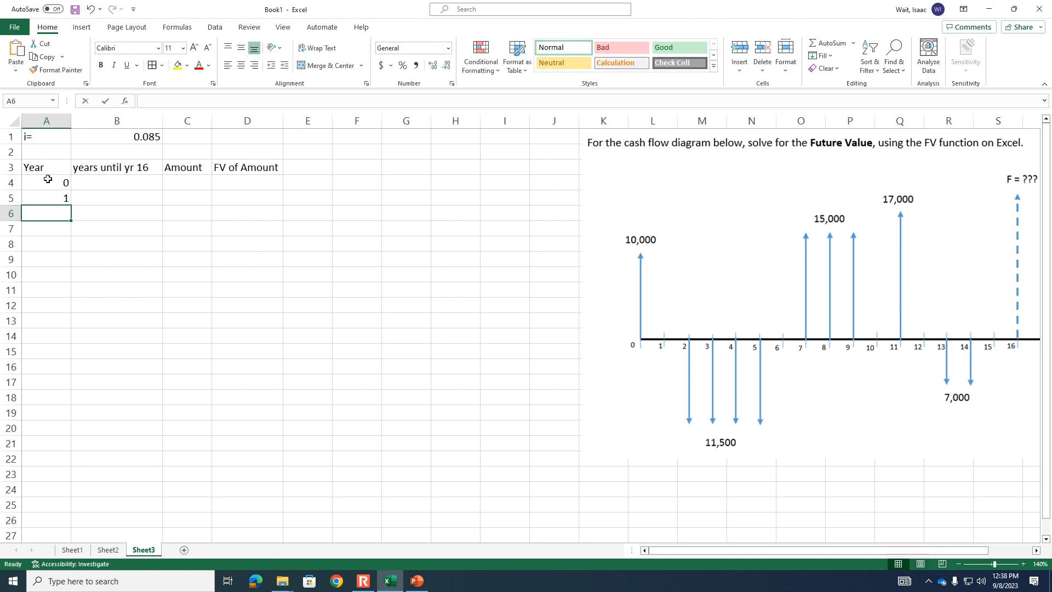
drag(48, 180, 77, 432)
Step: Fill B4:B20 with a countdown series starting 16, 15, 14, and clear the range again
click(125, 184)
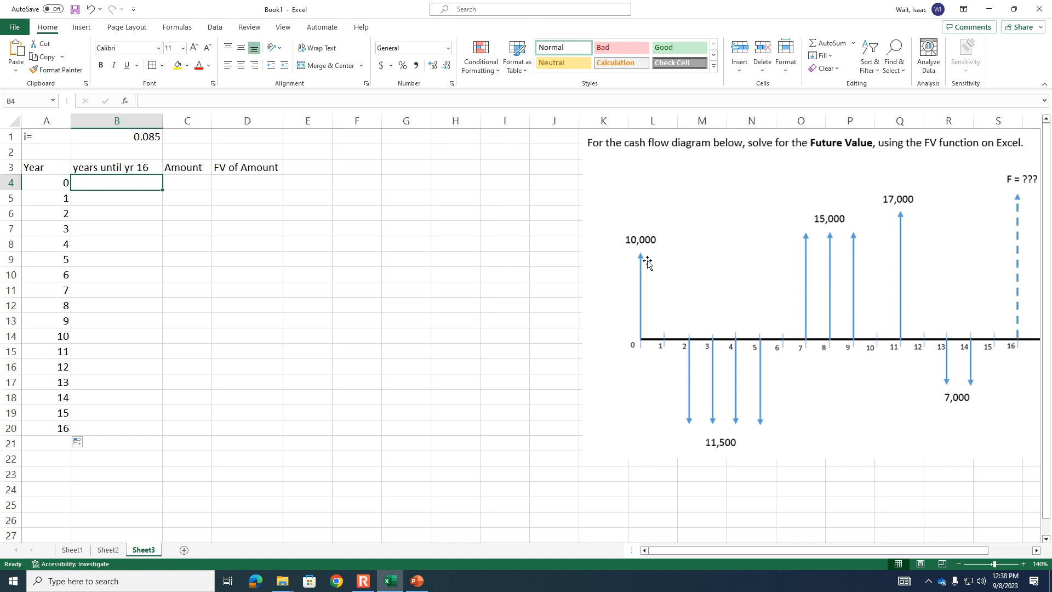
text(16)
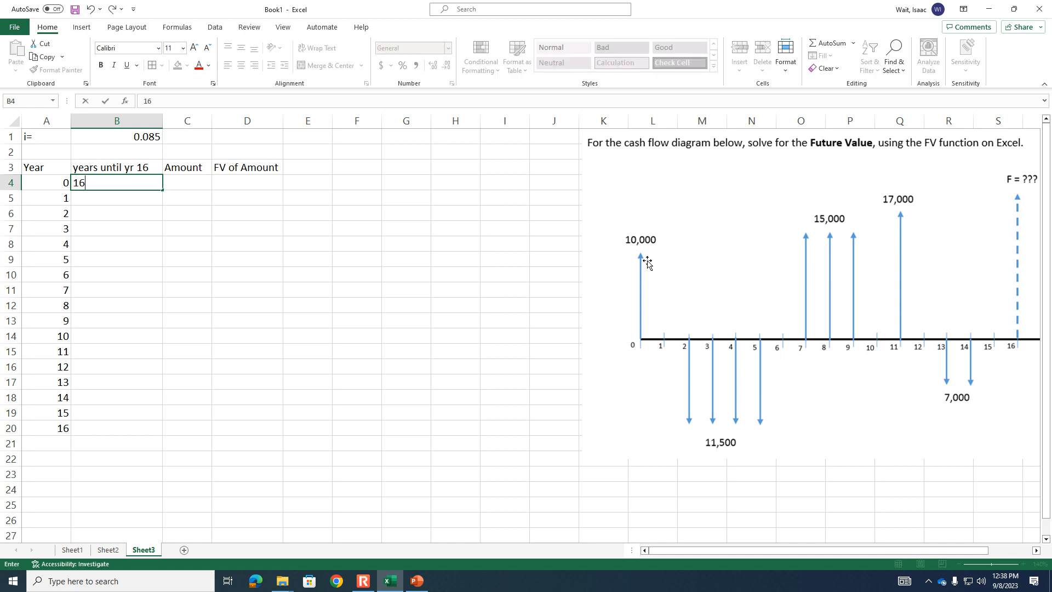
key(Return)
text(15)
key(Return)
text(1)
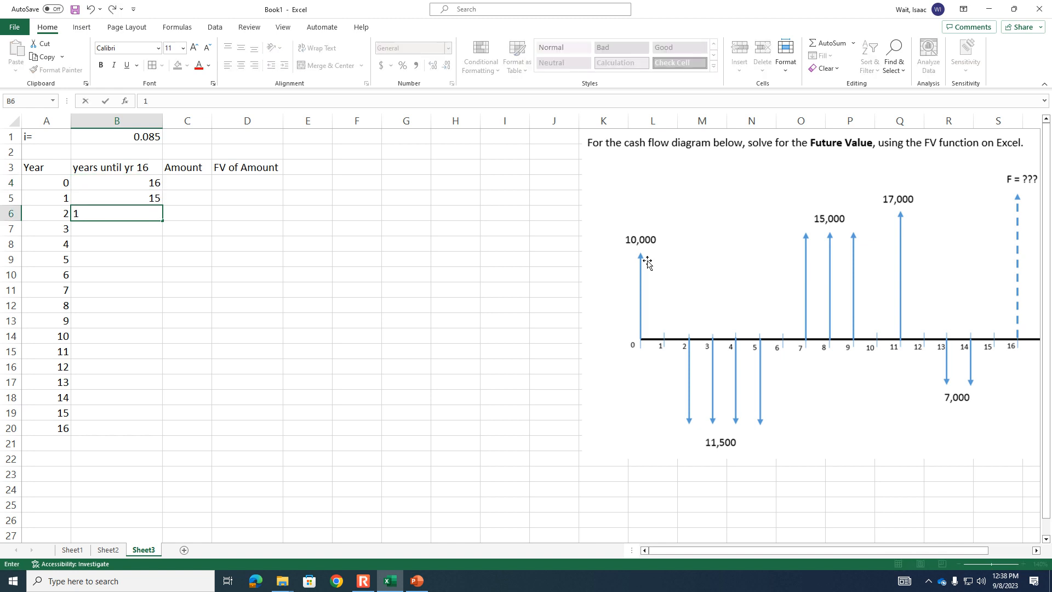
text(4)
key(Return)
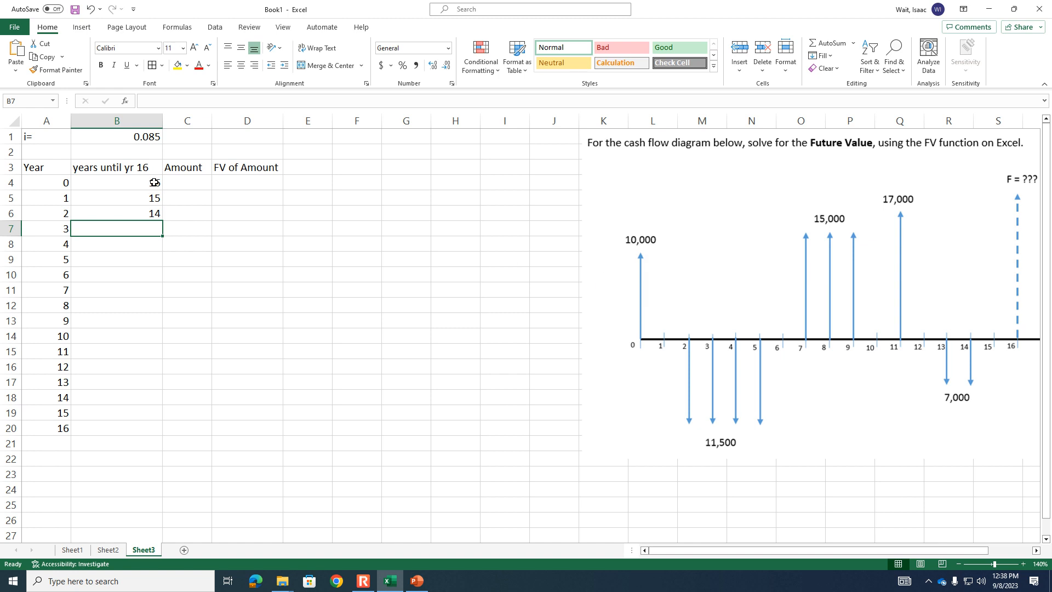
drag(154, 182, 153, 214)
double_click(163, 221)
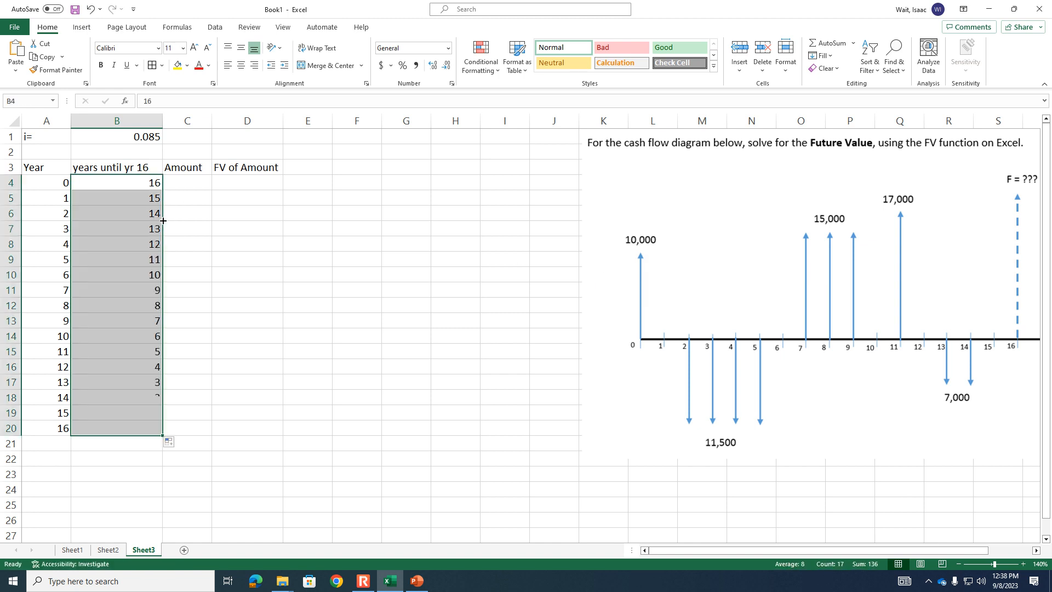
key(Delete)
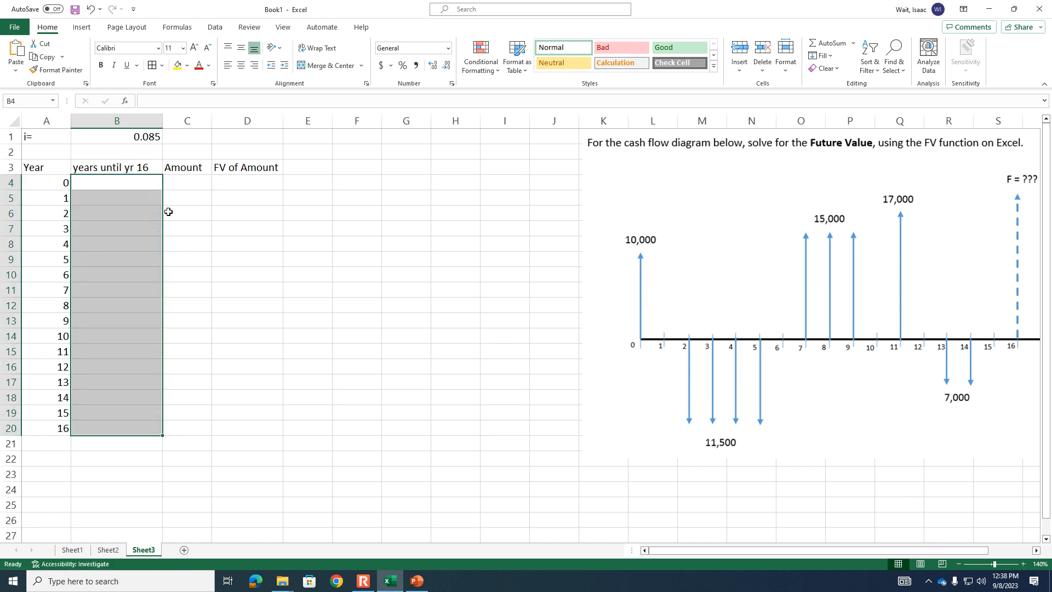
Step: Enter the formula =16-A4 in B4 and copy it down through B20
text(=16-)
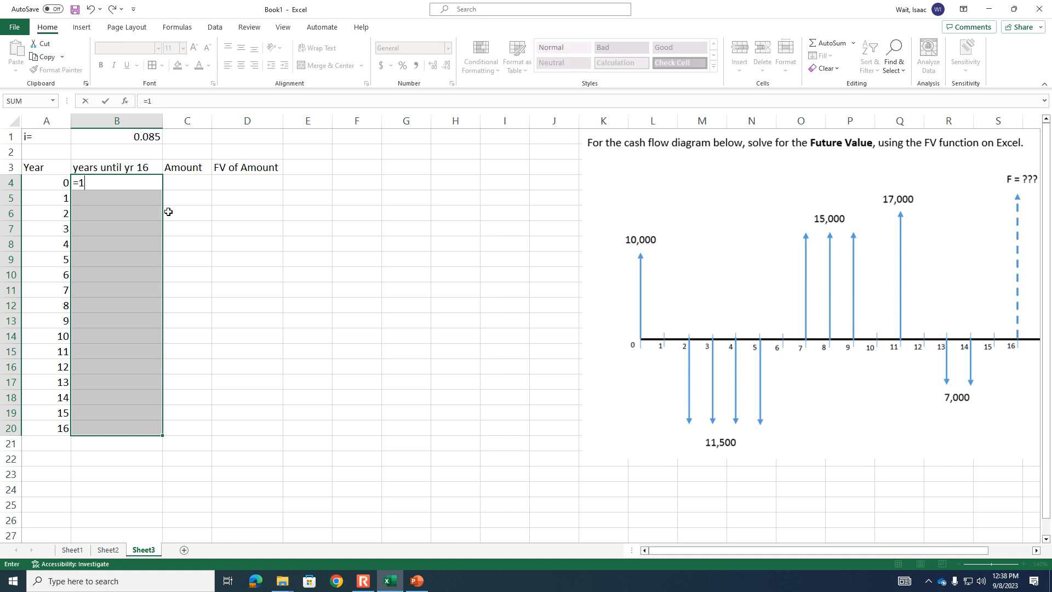
click(62, 183)
key(Return)
click(125, 184)
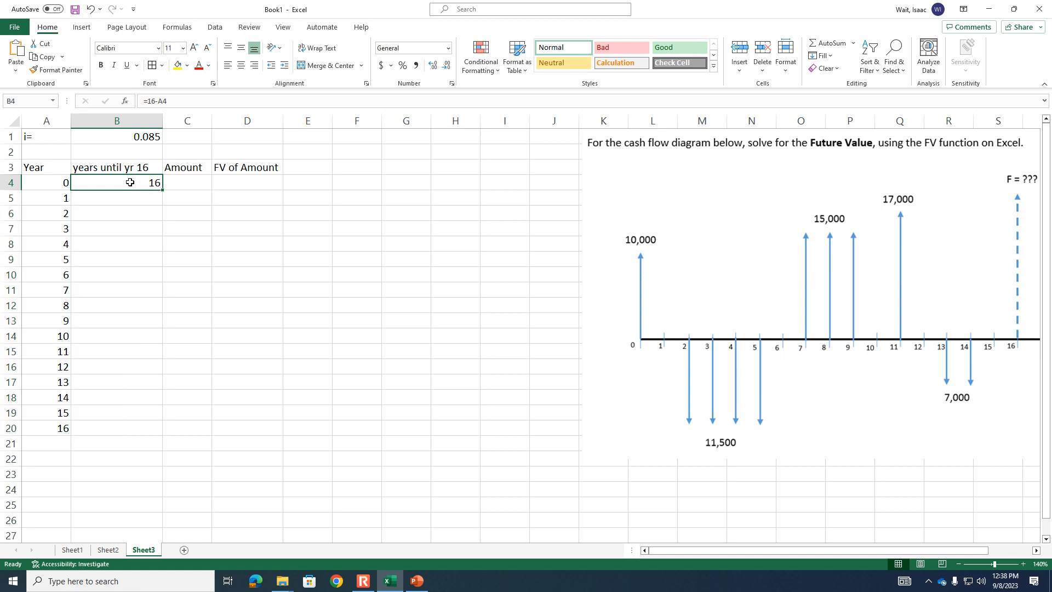
drag(164, 190, 162, 236)
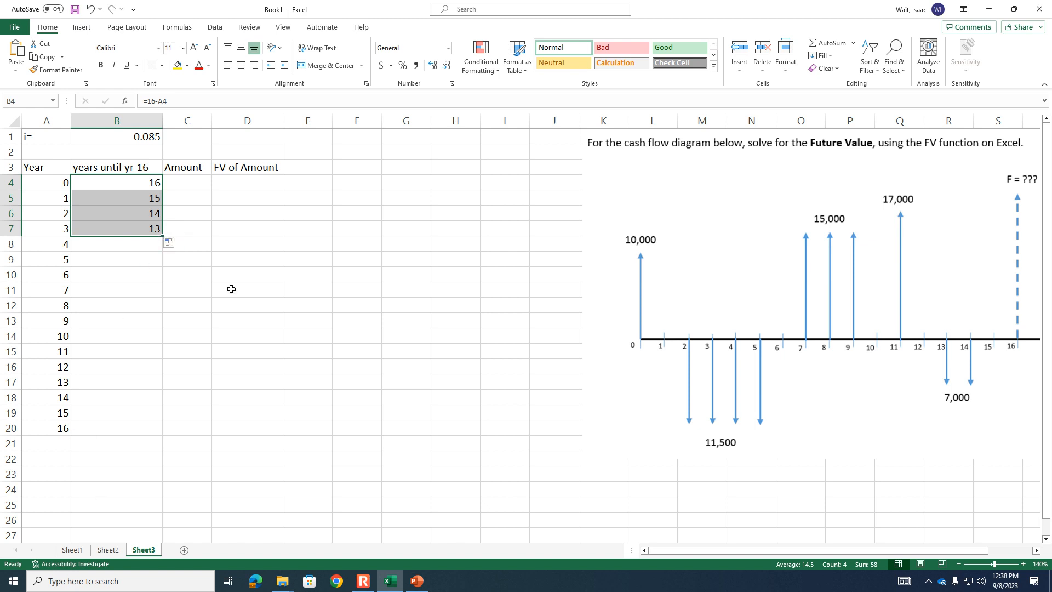
double_click(164, 236)
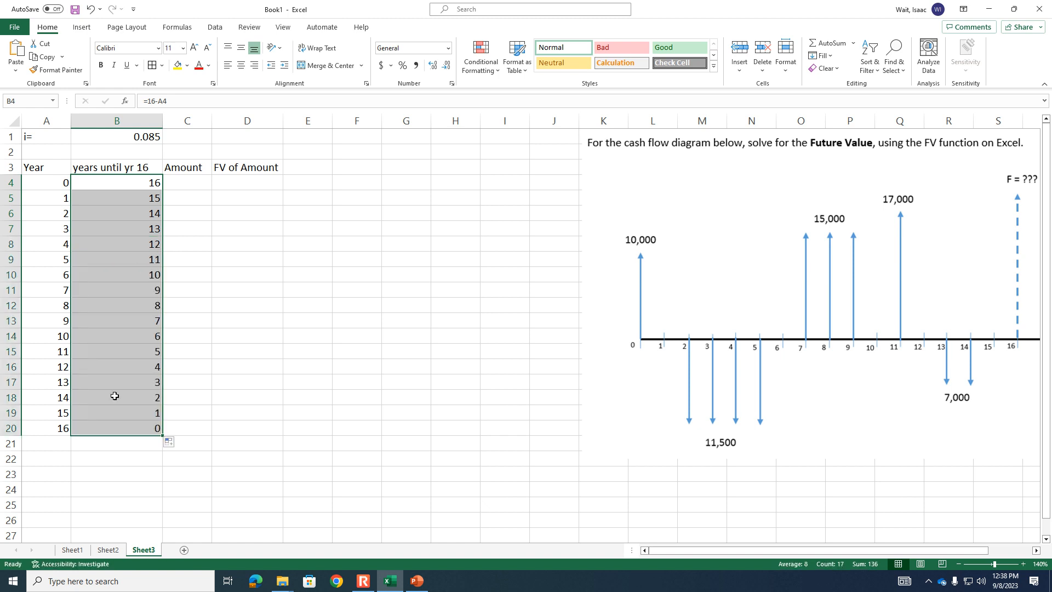
Step: Move the cash flow diagram picture closer to the table and enter 10000 as the year 0 amount in C4
click(186, 186)
drag(738, 195, 624, 189)
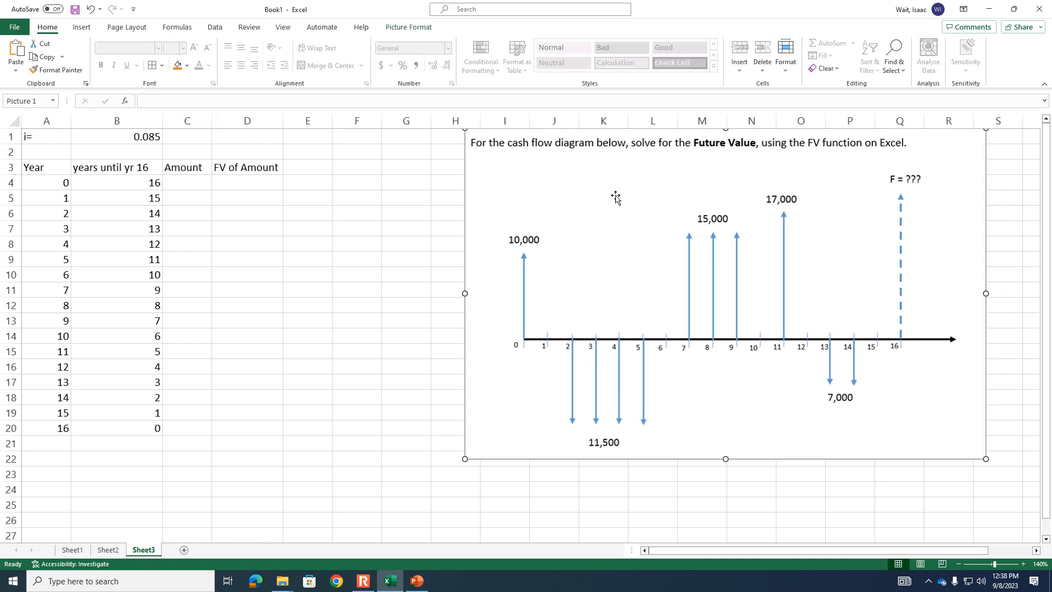
click(189, 190)
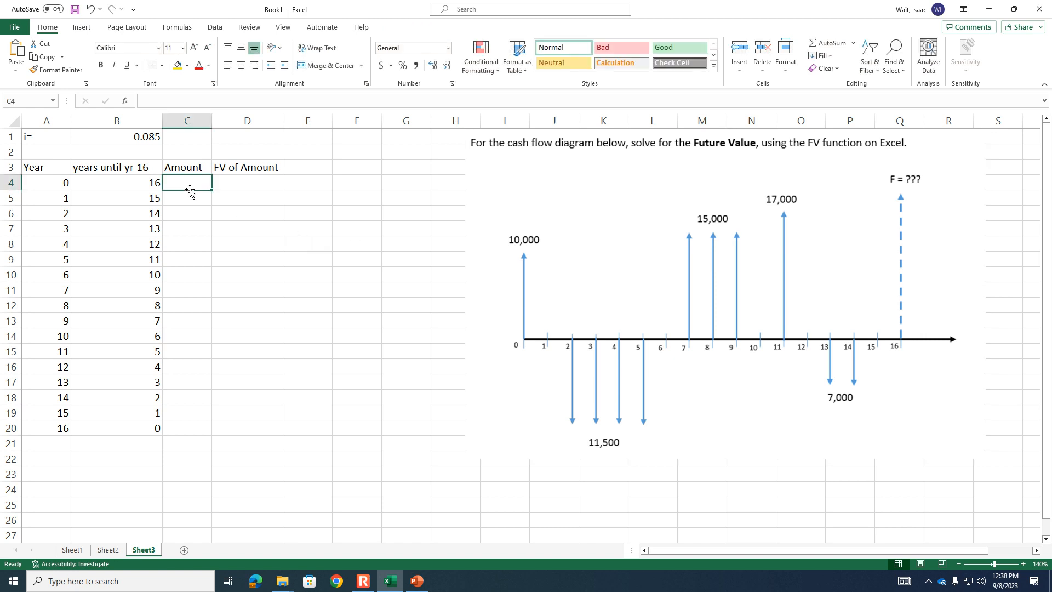
text(10)
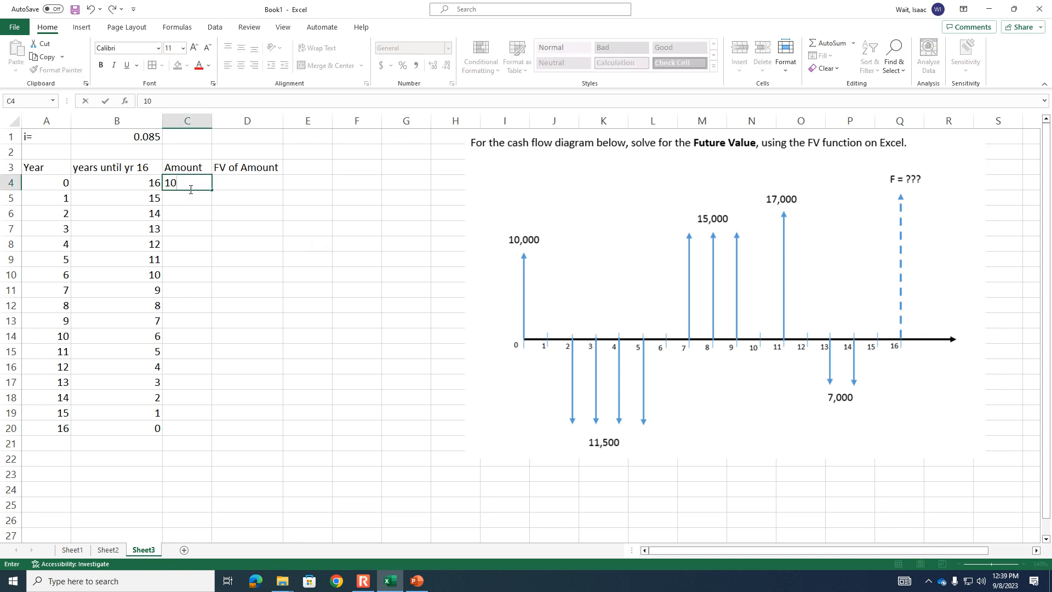
text(000)
key(Return)
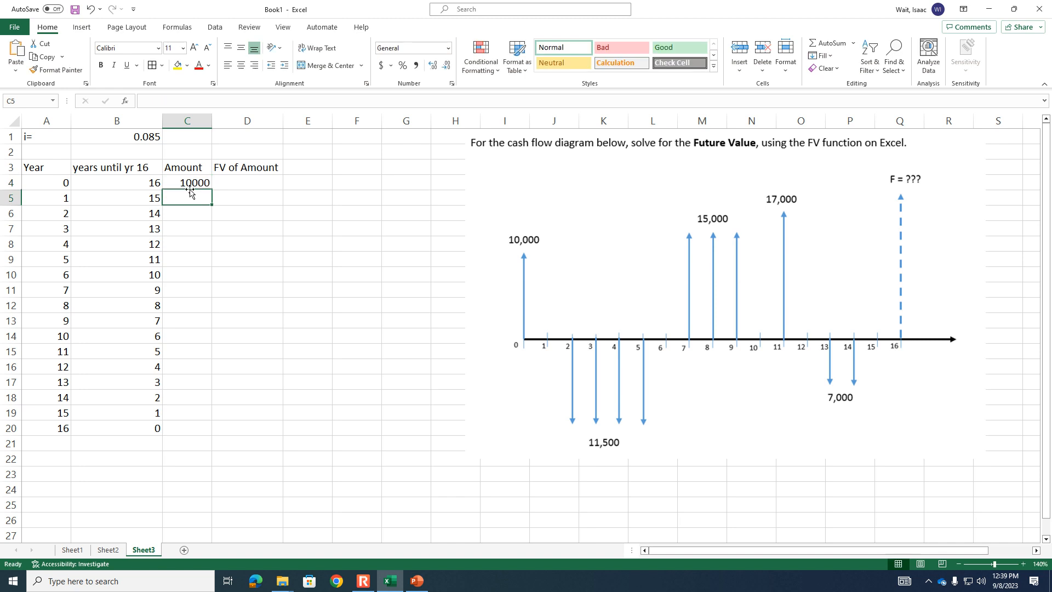
Step: Format C4:D20 as Currency with no decimal places
drag(189, 186, 249, 424)
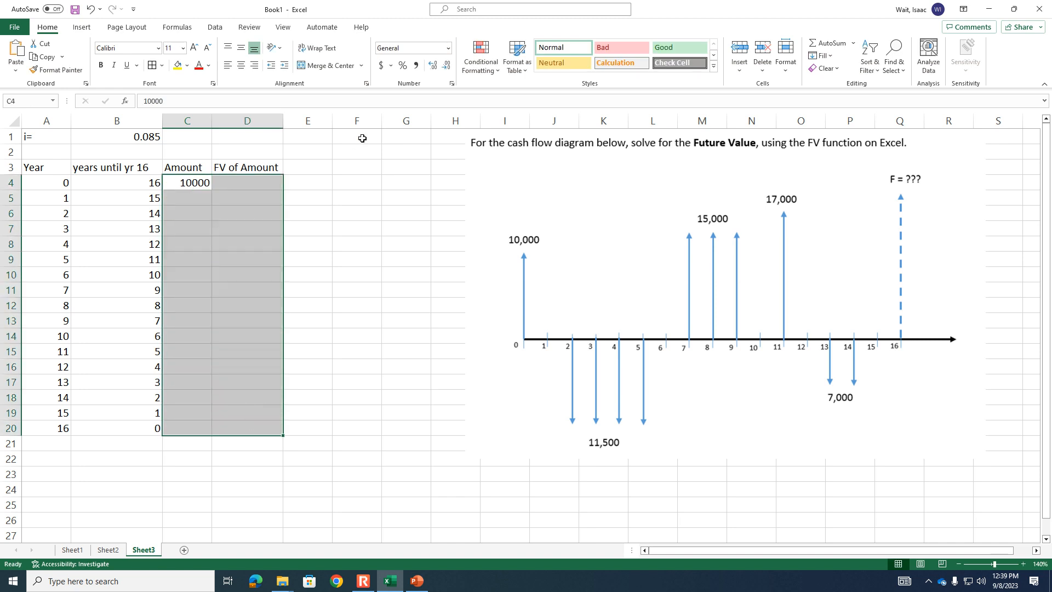
click(447, 48)
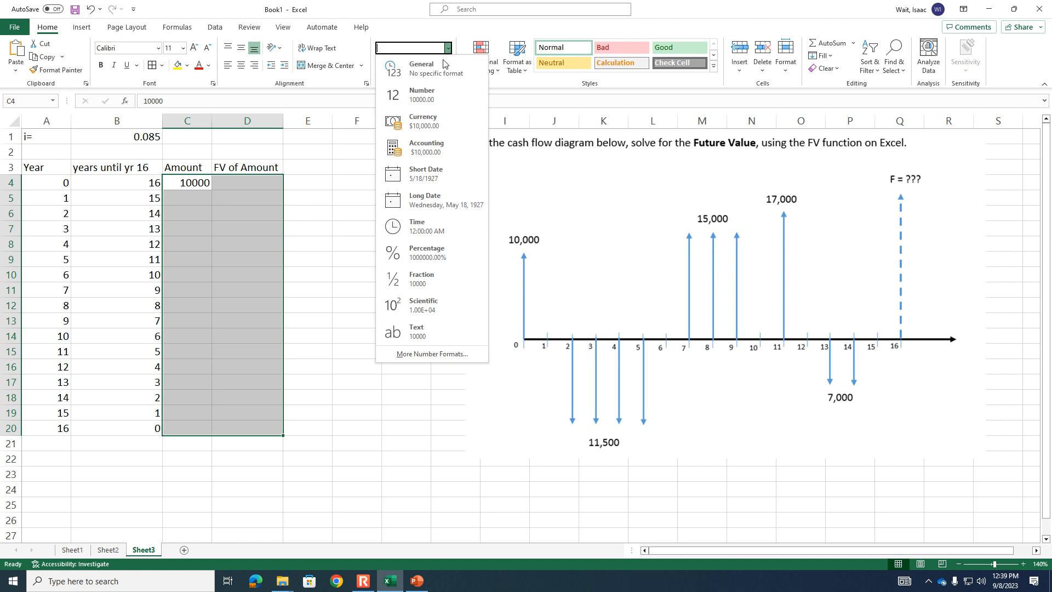
click(430, 120)
click(446, 65)
click(446, 66)
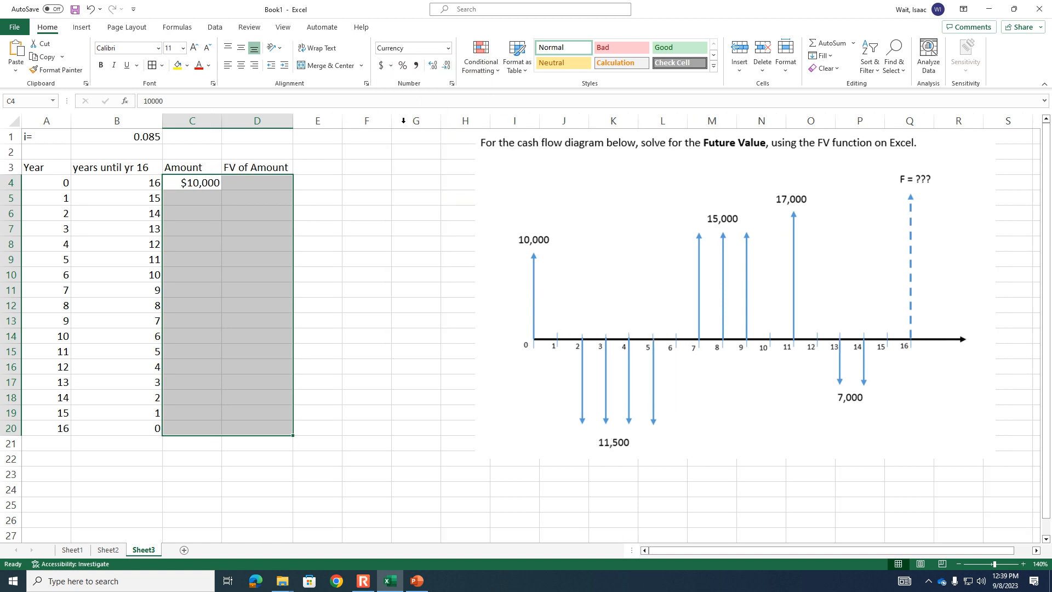
click(356, 226)
Step: Enter 0 in C5 and -11500 in C6, and copy the -11500 down through C9 for years 3 to 5
click(196, 196)
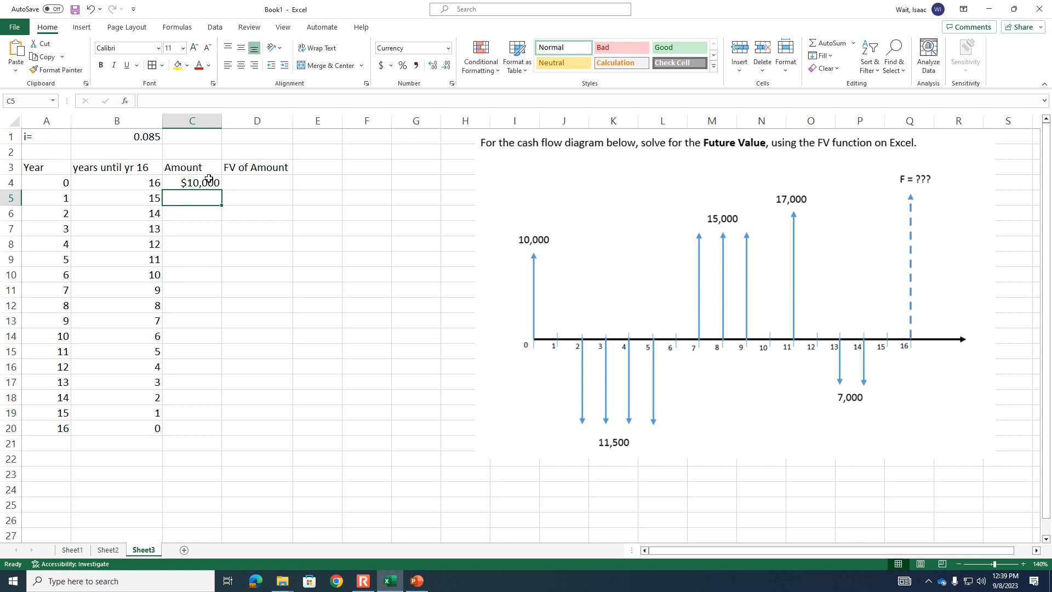
text(0)
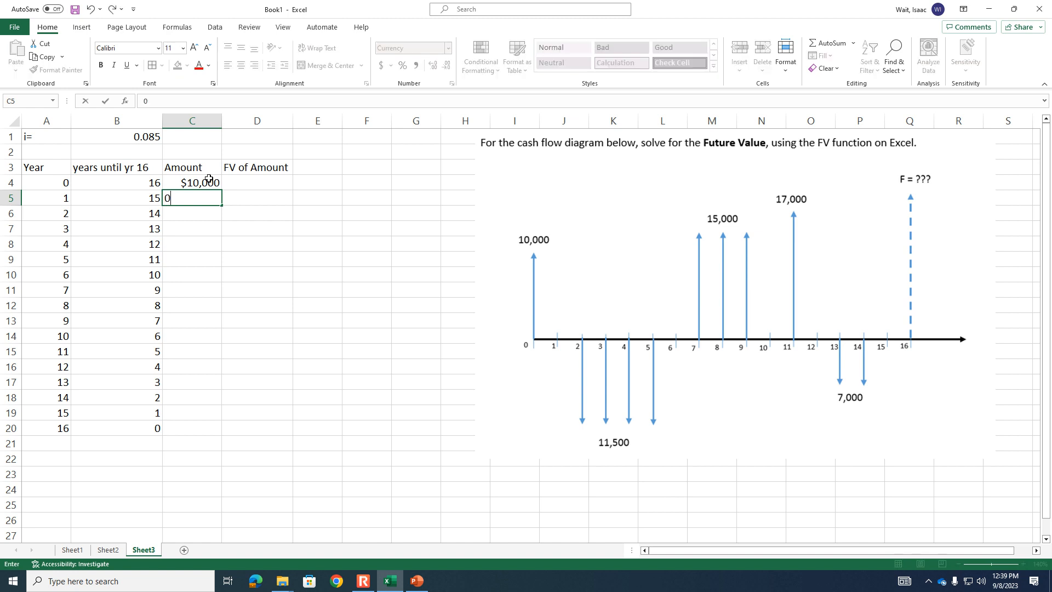
key(Return)
text(-11500)
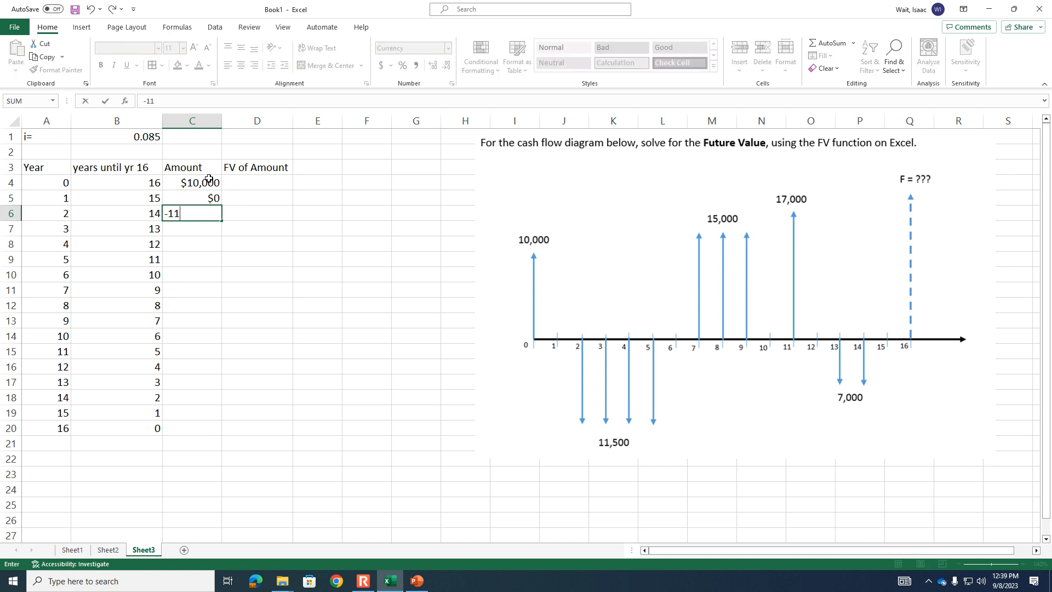
key(Return)
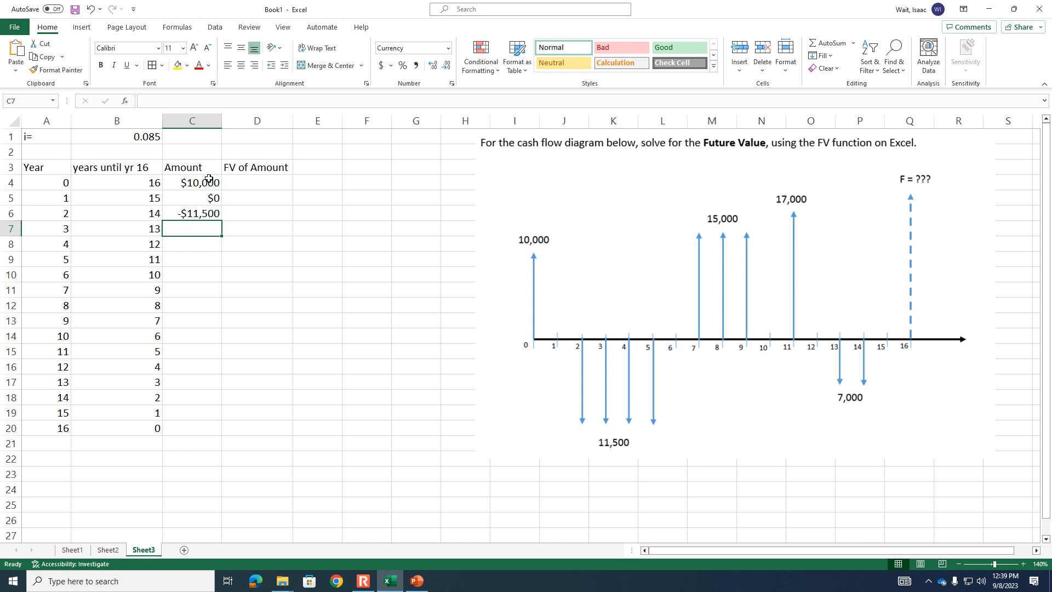
click(208, 215)
drag(223, 221, 224, 268)
Step: Enter 0 in C10 and 15000 in C11, and copy the 15000 down through C13 for years 8 and 9
click(215, 273)
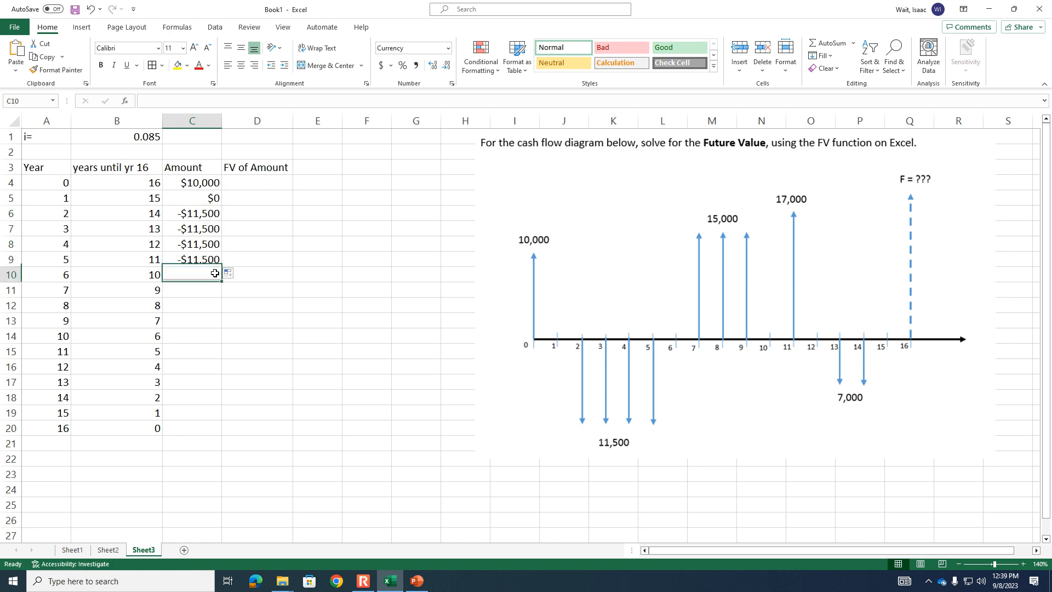
text(0)
key(Return)
text(15000)
key(Return)
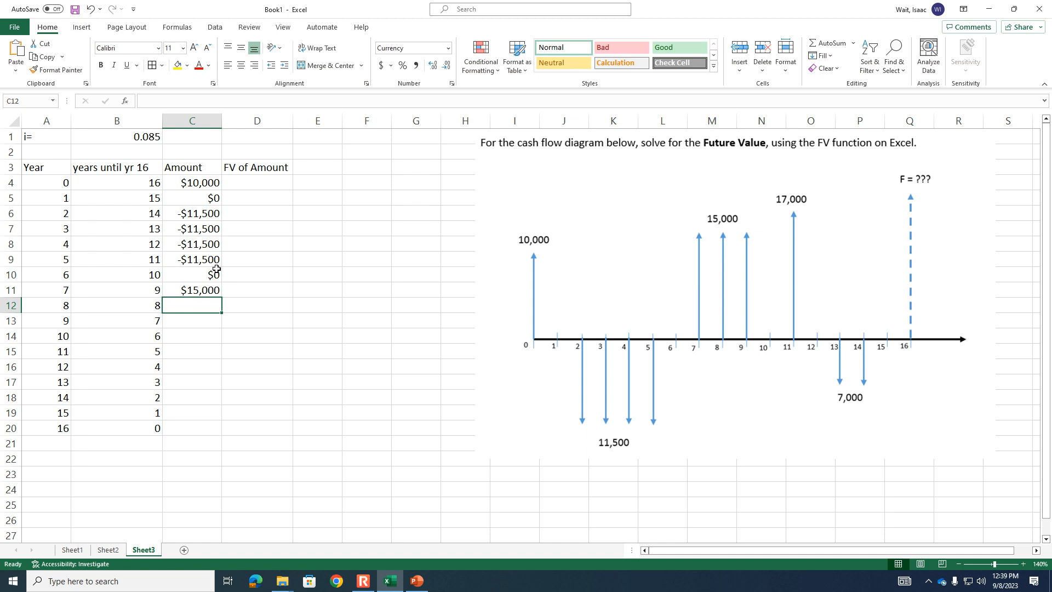
click(216, 293)
drag(222, 296, 220, 324)
Step: Enter the amounts for years 10 to 12: 0 in C14, 17000 in C15 and 0 in C16
click(202, 340)
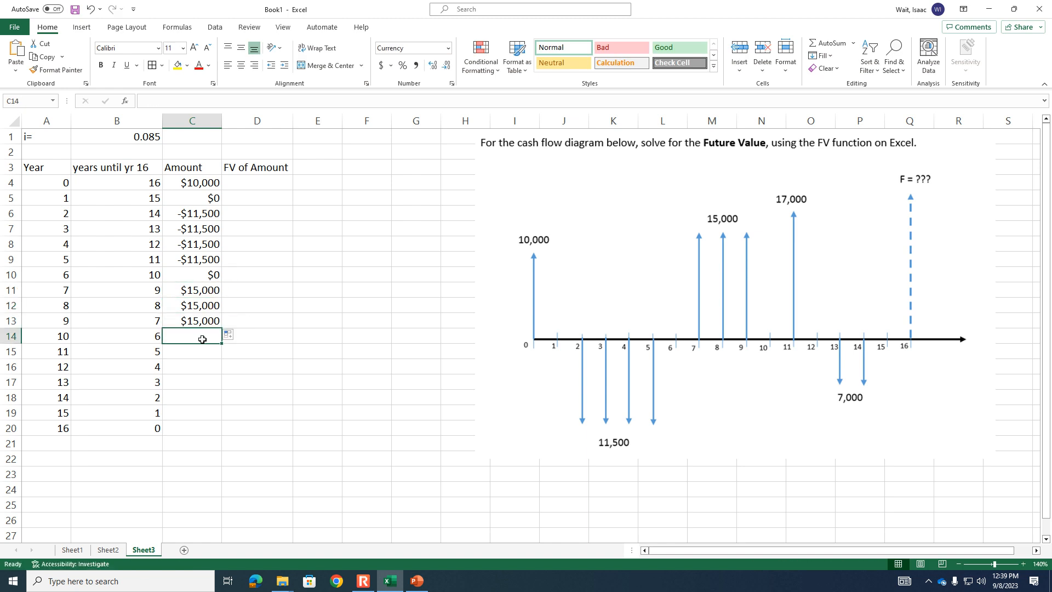
text(0)
key(Return)
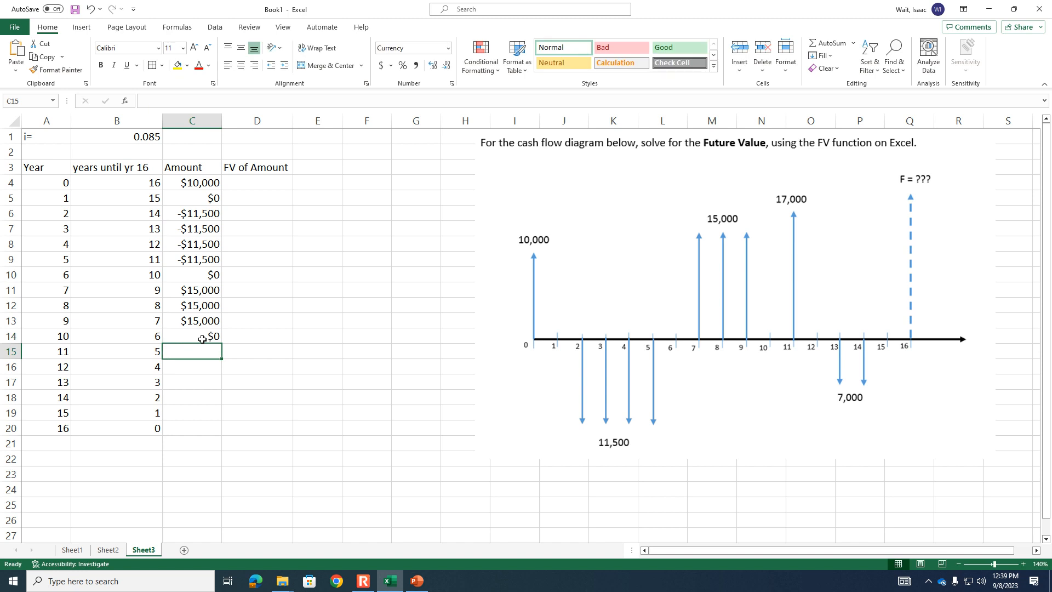
text(17,000)
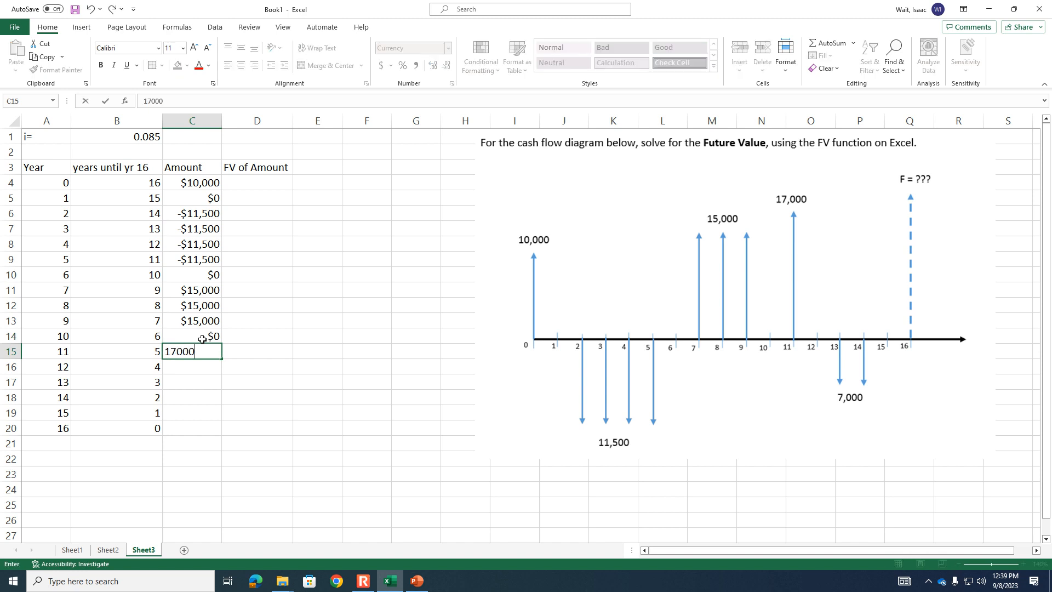
key(Return)
text(0)
key(Return)
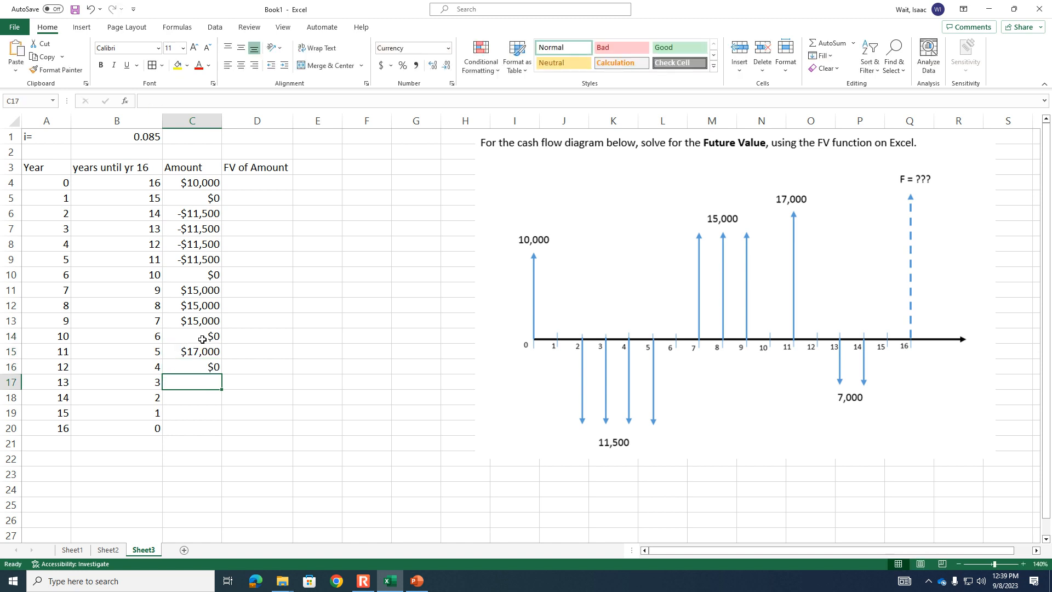
Step: Enter -7000 in C17, copy it to C18, and enter 0 in C19 and C20 for years 15 and 16
text(-70)
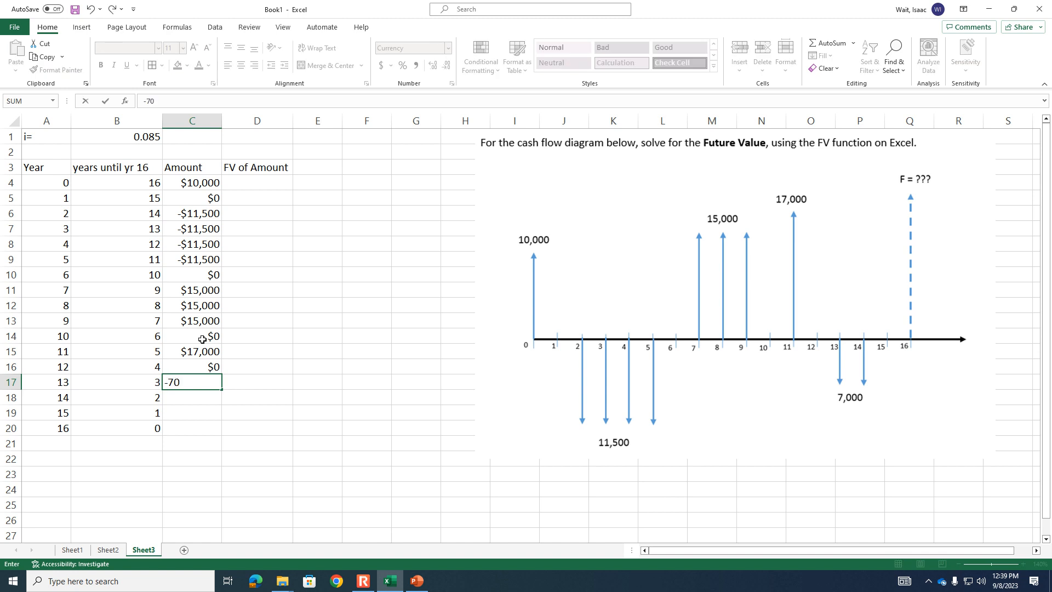
key(Return)
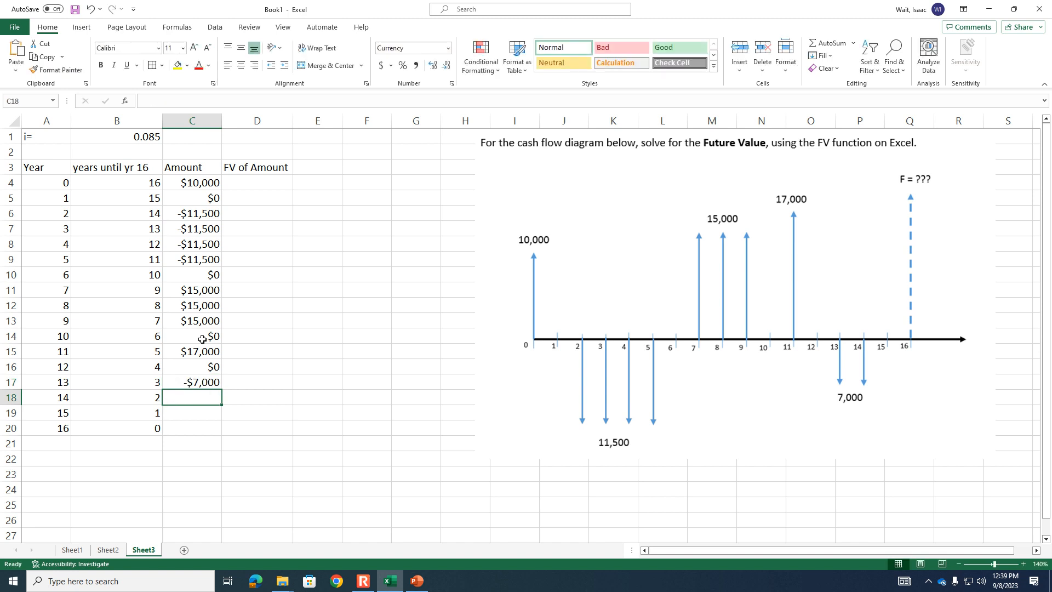
click(199, 377)
drag(218, 390, 219, 411)
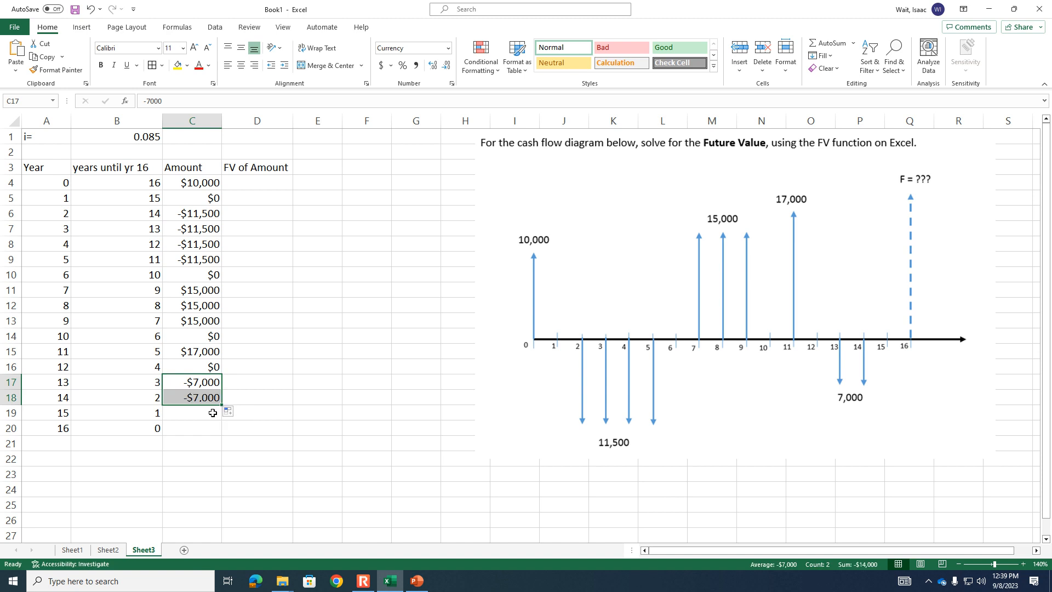
click(211, 417)
text(0)
key(Return)
text(0)
key(Return)
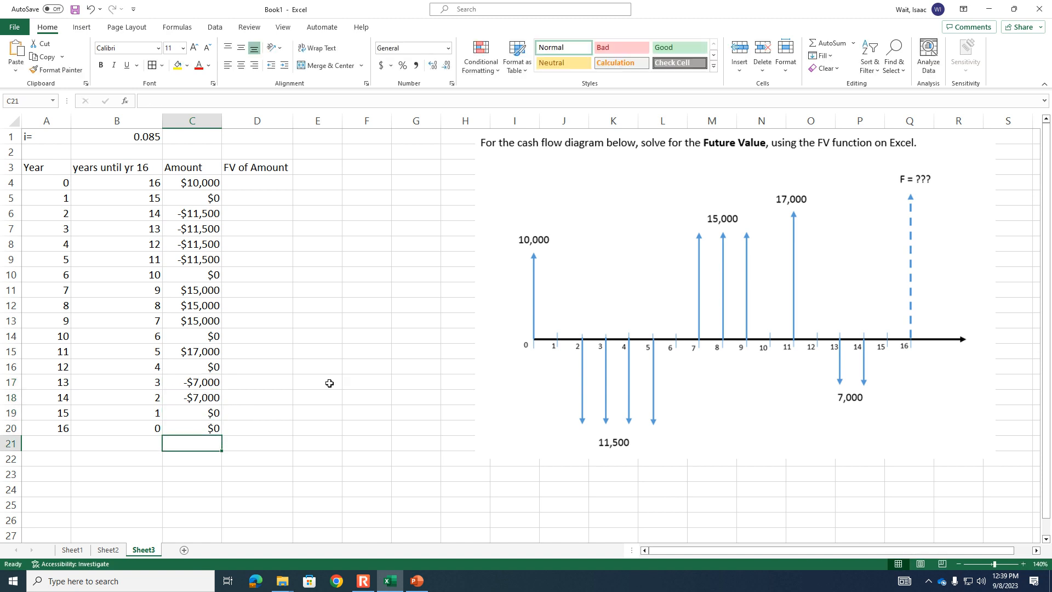
click(362, 581)
click(130, 111)
click(108, 549)
click(135, 550)
click(259, 178)
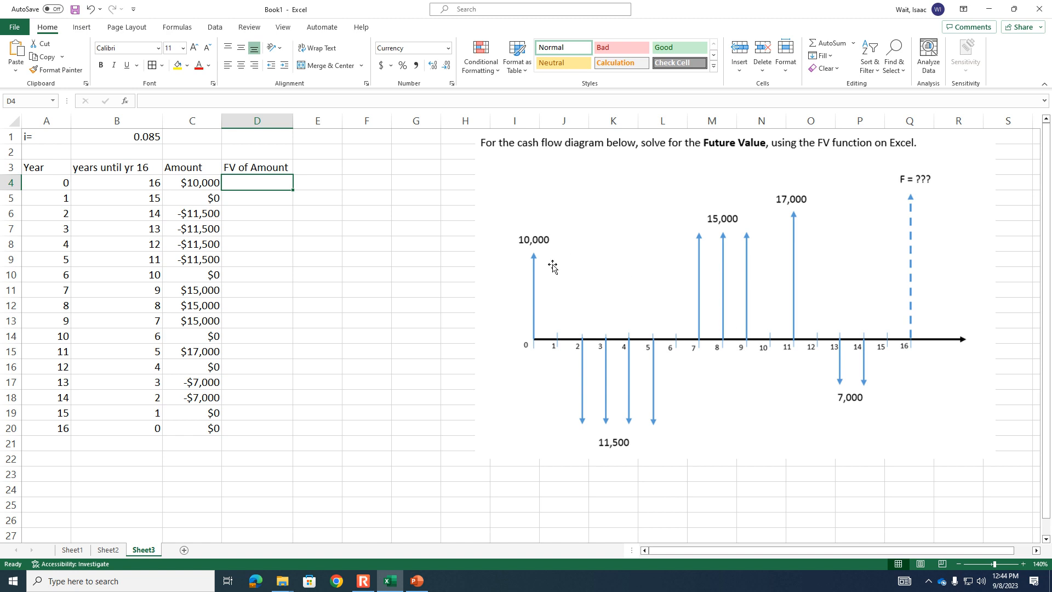
click(626, 317)
drag(213, 188, 211, 245)
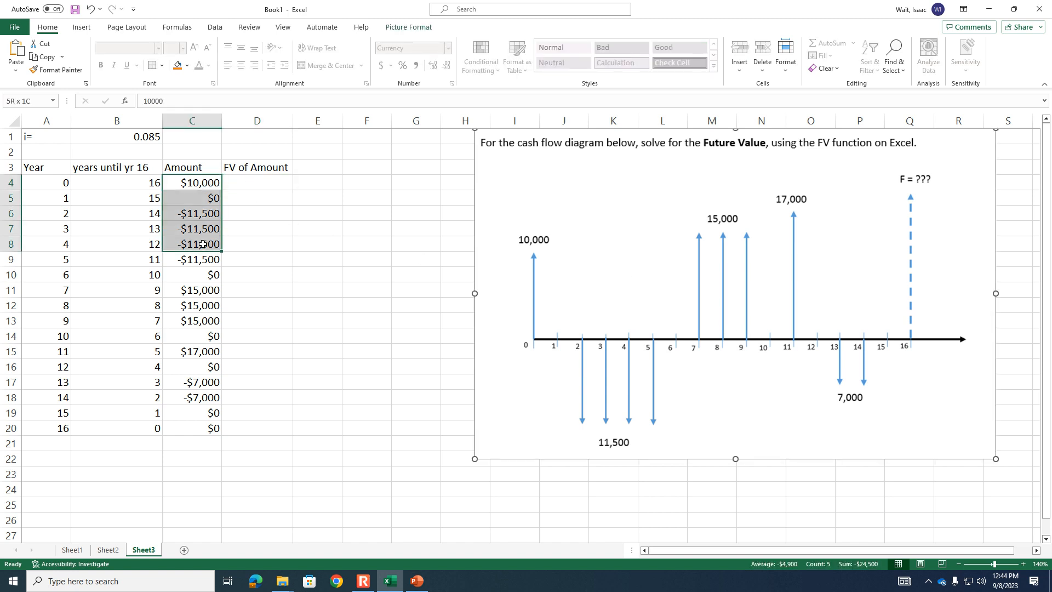
Step: Apply the Accounting number format to the amounts in C4:C20
click(206, 168)
drag(211, 183, 202, 424)
click(447, 48)
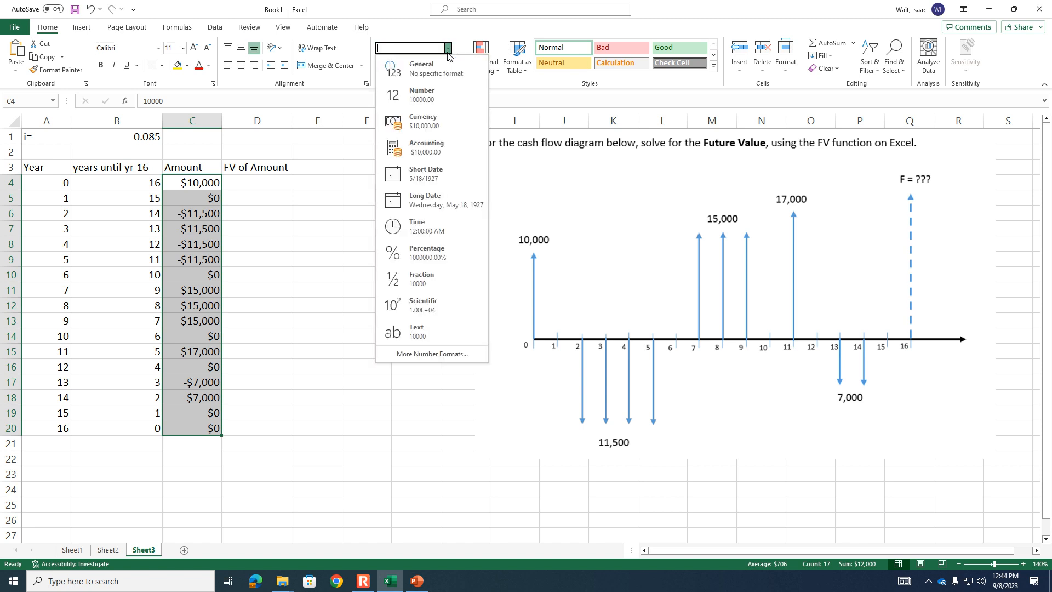
click(432, 143)
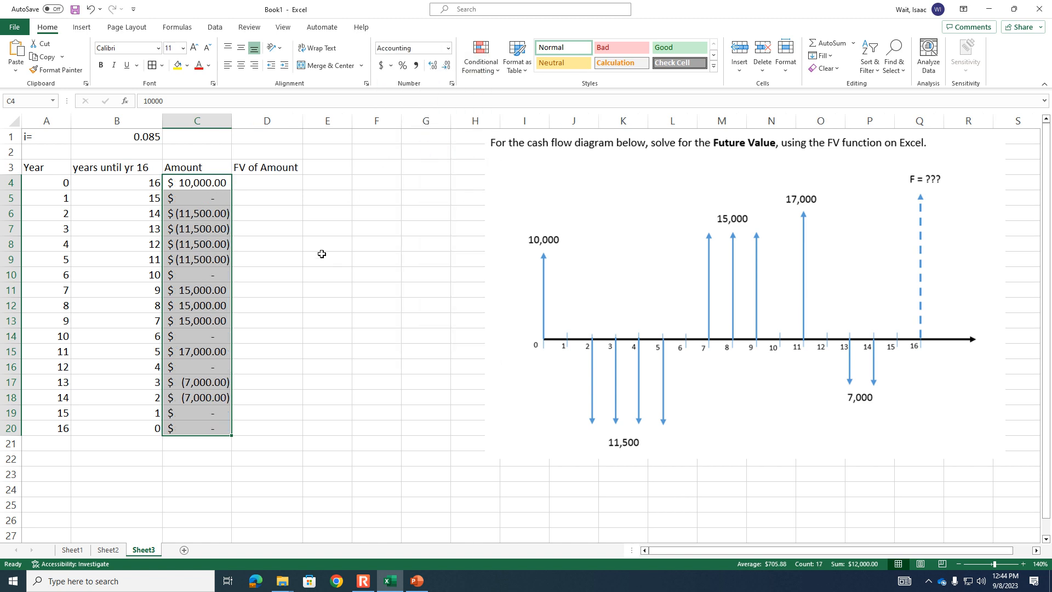
Step: Format the amounts in C4:C20 as Currency with no decimal places
click(449, 50)
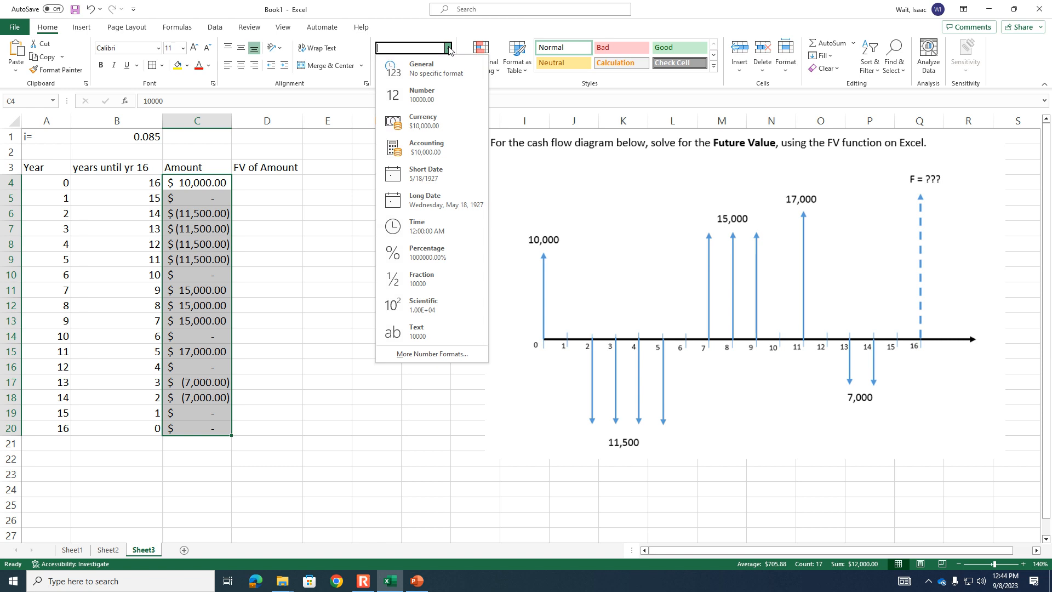
click(428, 126)
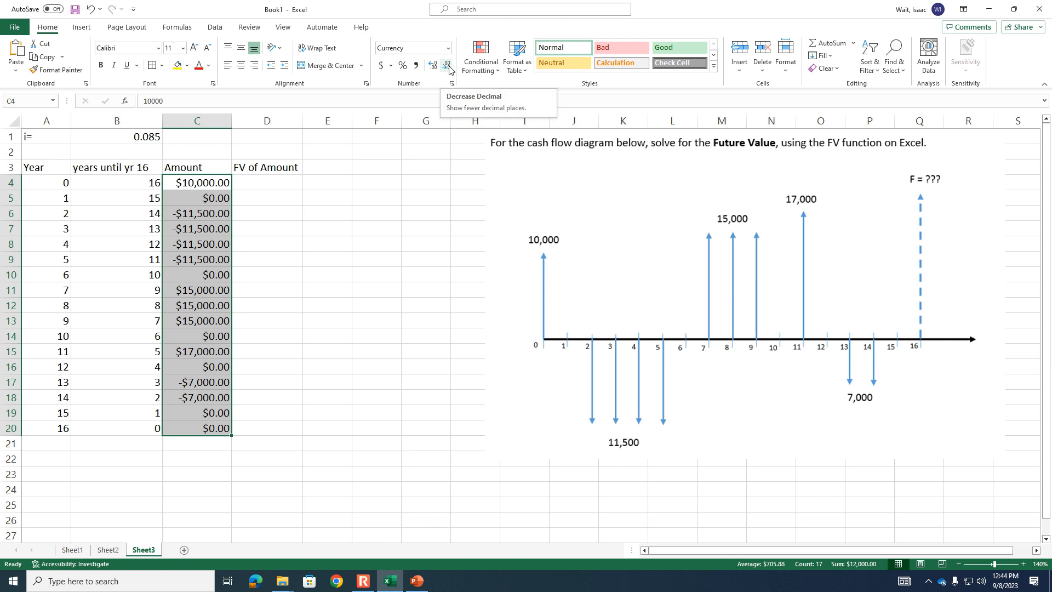
click(449, 68)
click(448, 68)
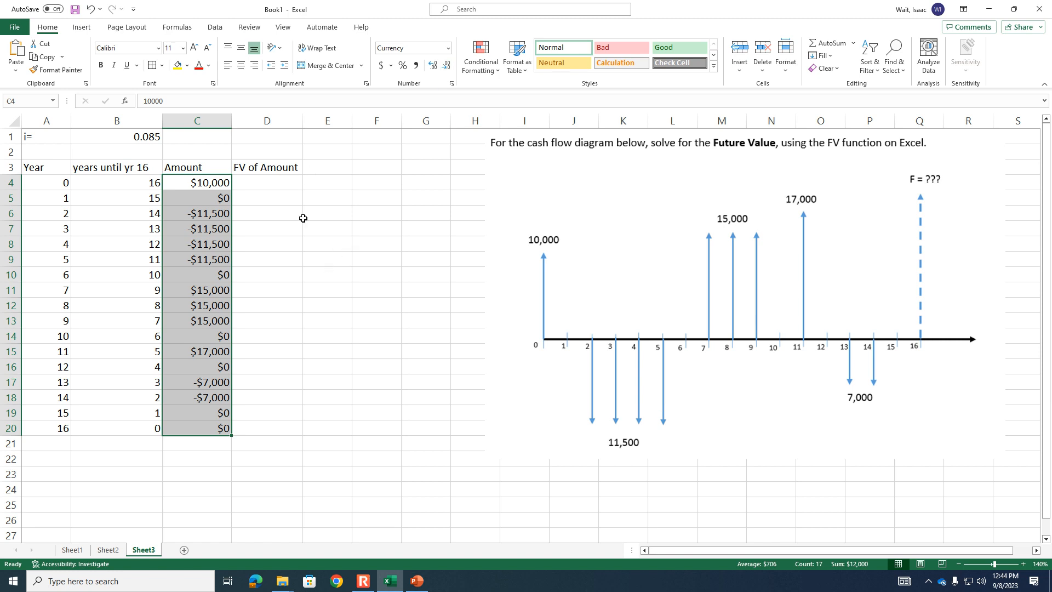
Step: Enter =FV($B$1,B4,,-C4) in D4 to calculate the future value of the year 0 amount with an absolute rate reference
click(281, 179)
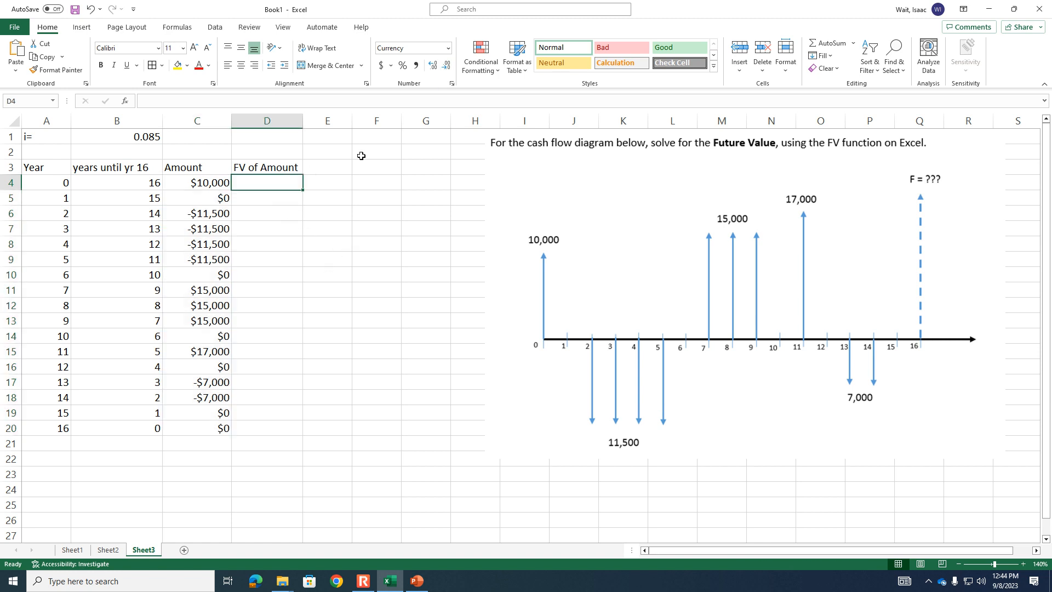
text(=fv)
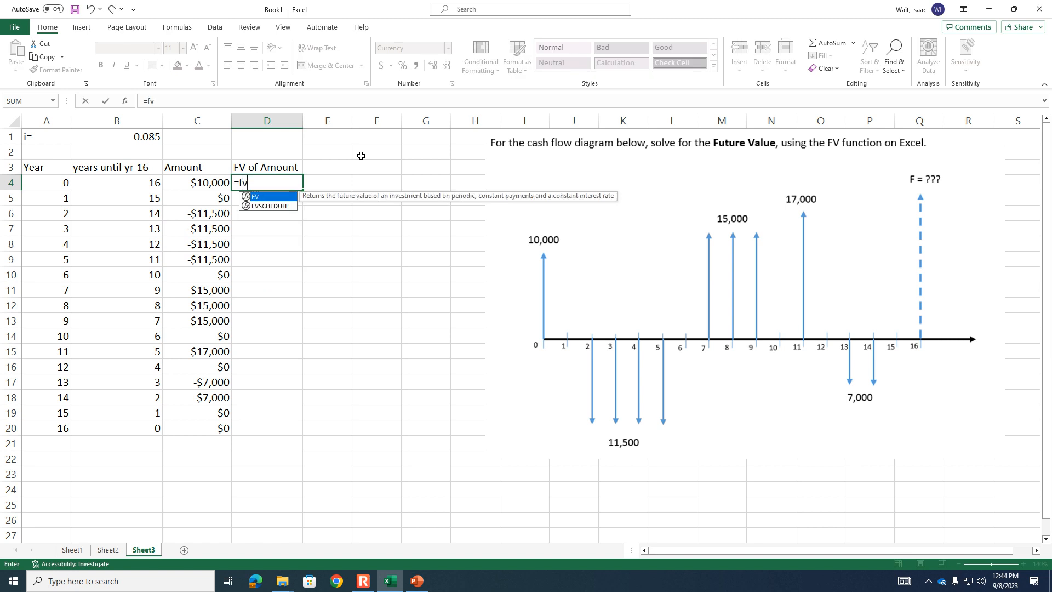
text(()
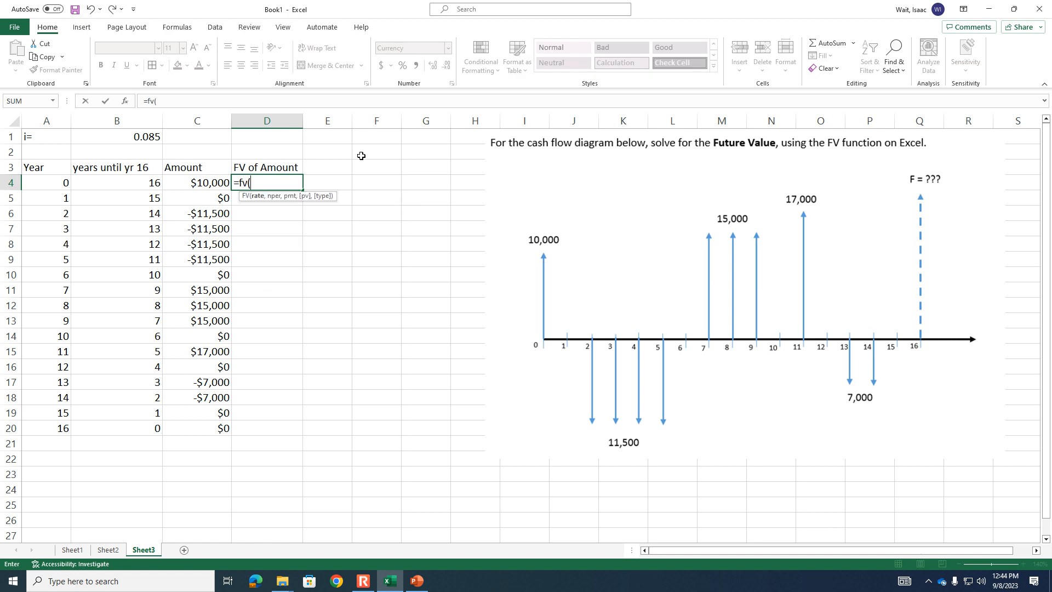
click(141, 136)
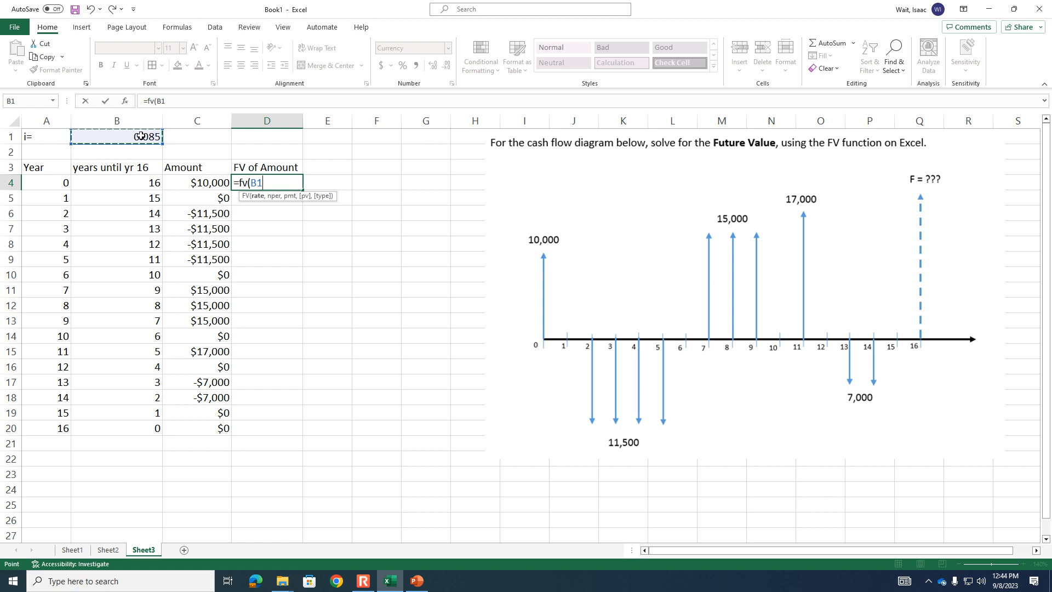
key(F4)
text(,)
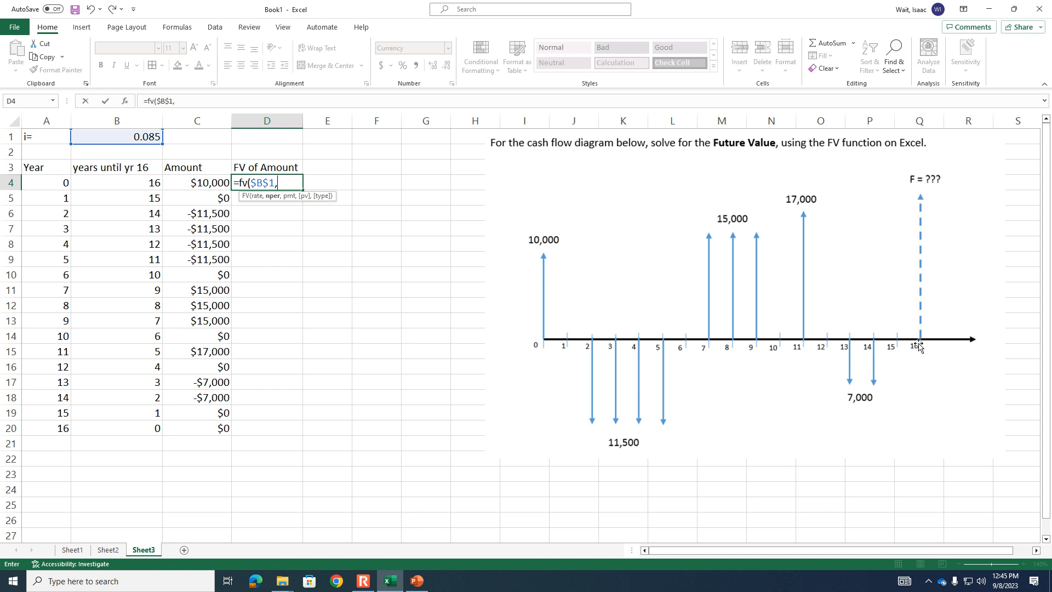
click(134, 181)
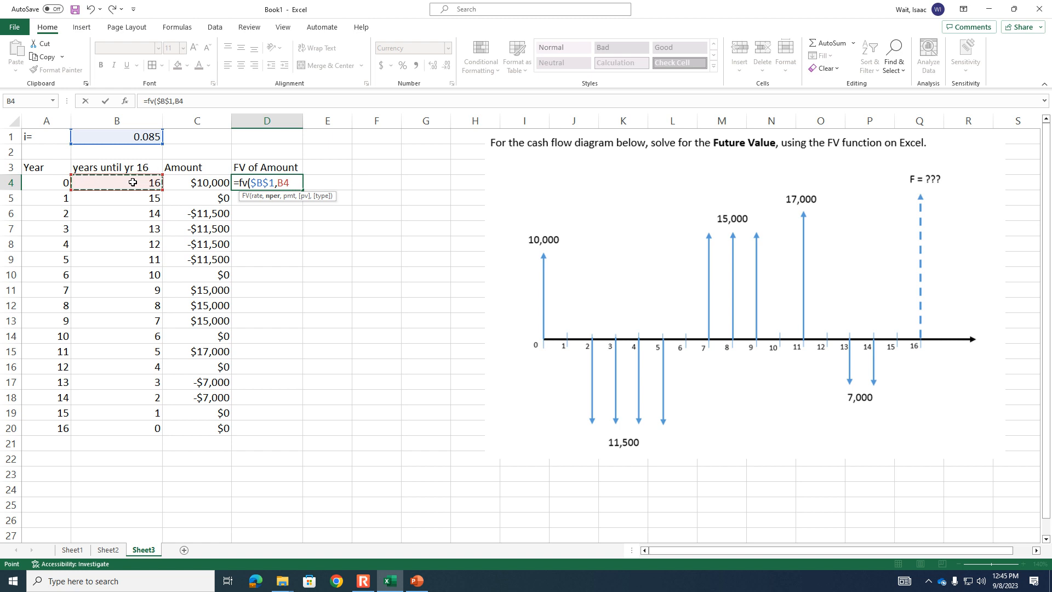
text(,)
text(-)
click(198, 184)
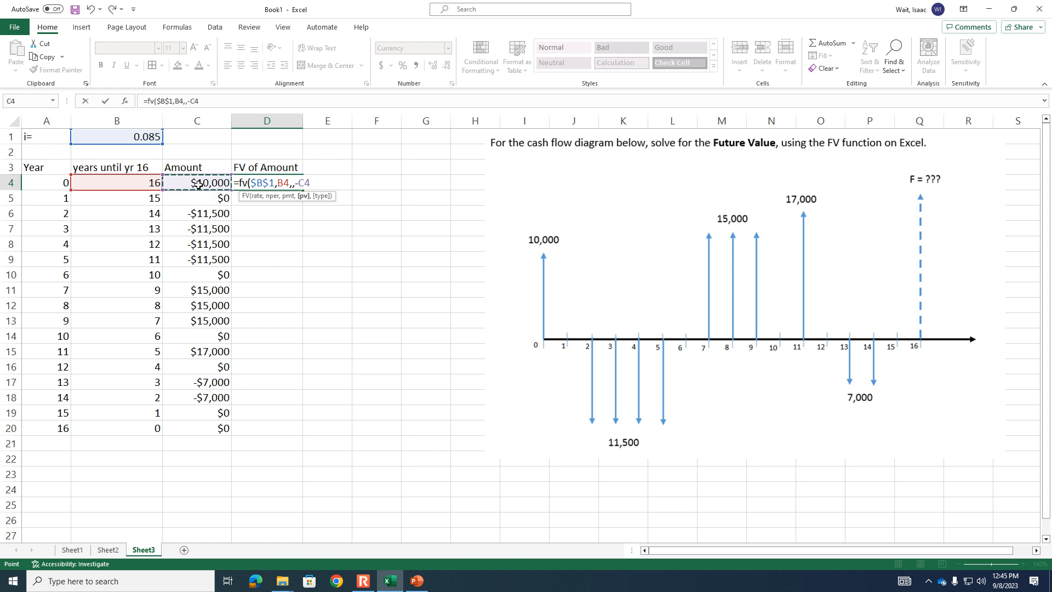
text())
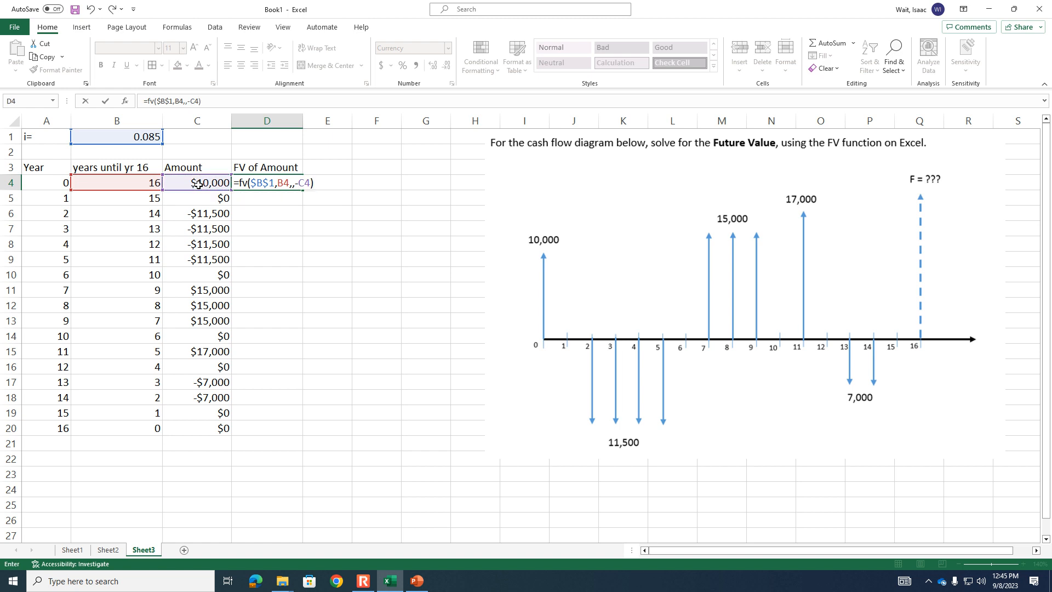
key(Return)
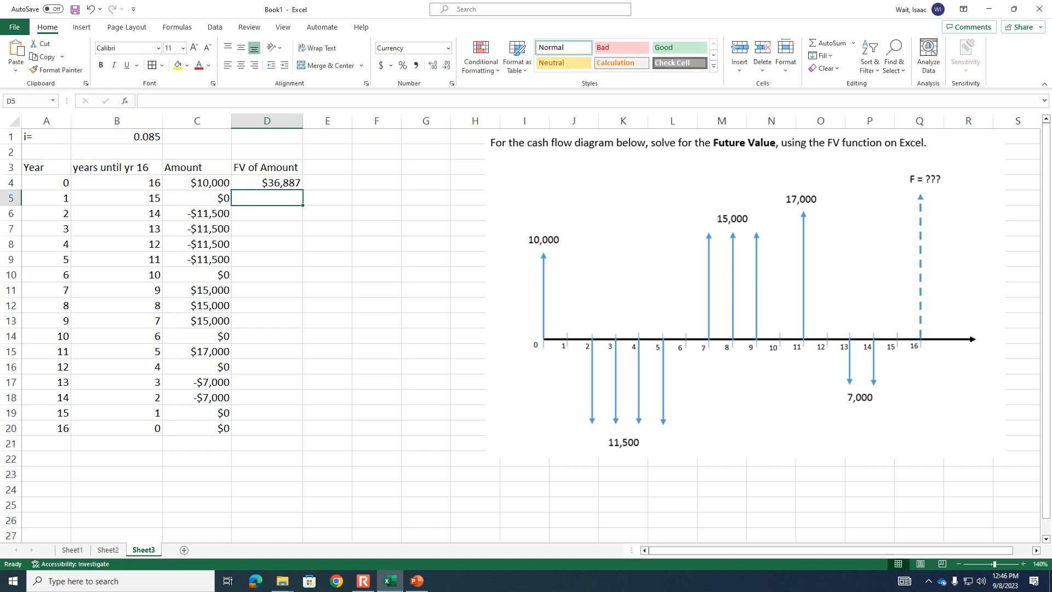
Step: Copy the FV formula from D4 down through D20 for all remaining years
click(1021, 564)
click(1021, 564)
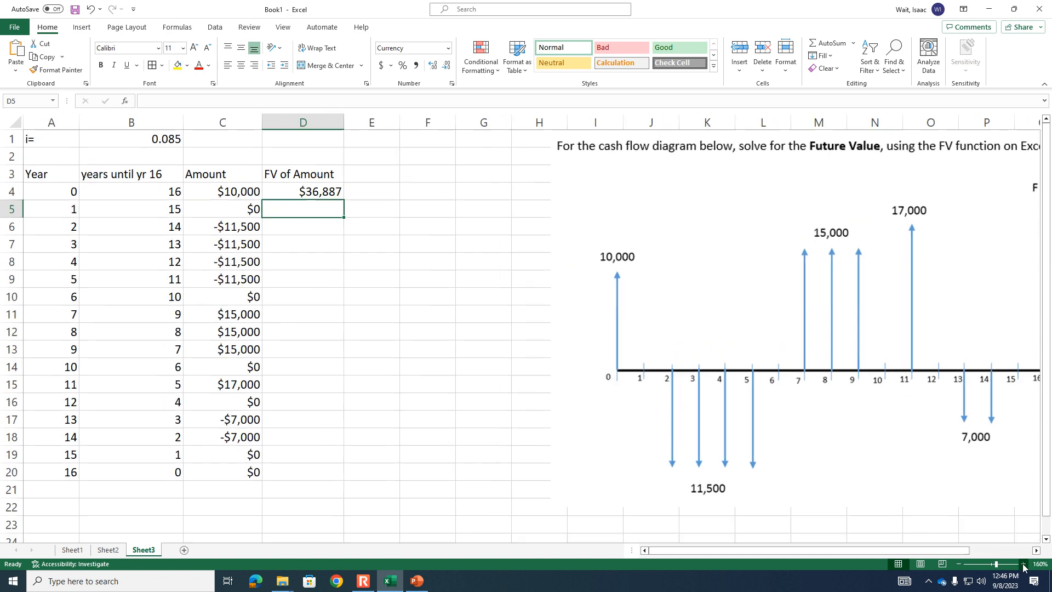
click(296, 193)
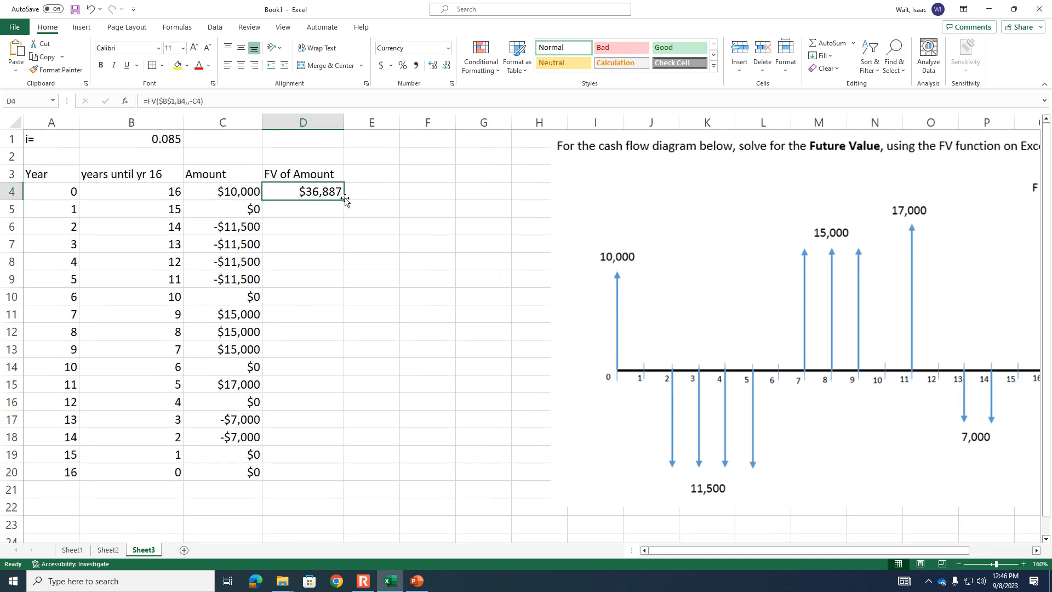
double_click(344, 200)
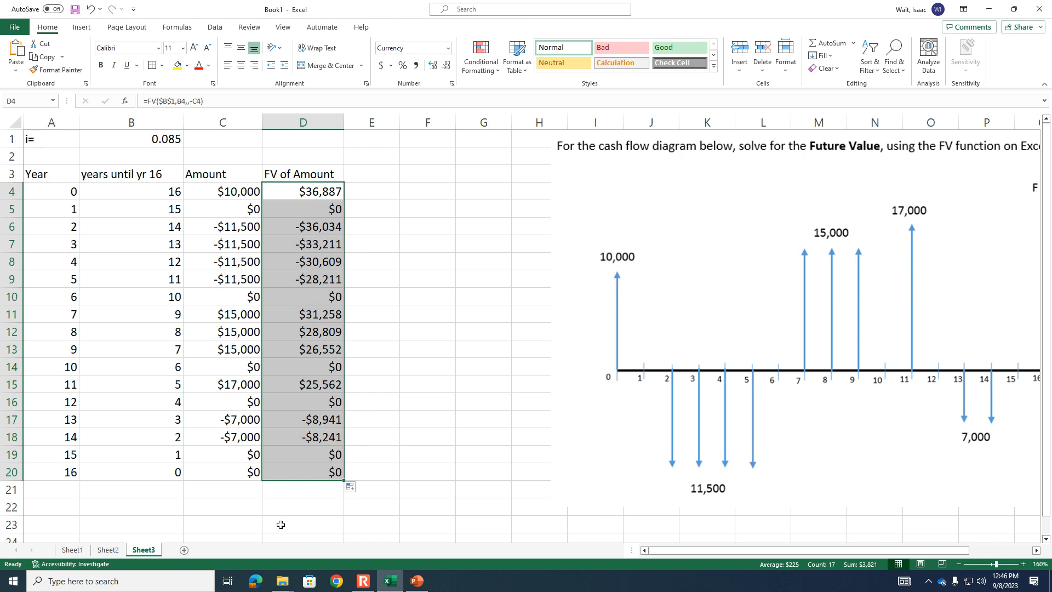
Step: Label C22 as "sum:" and total the future values in D22 with a SUM of D4:D20
click(244, 506)
text(sum:)
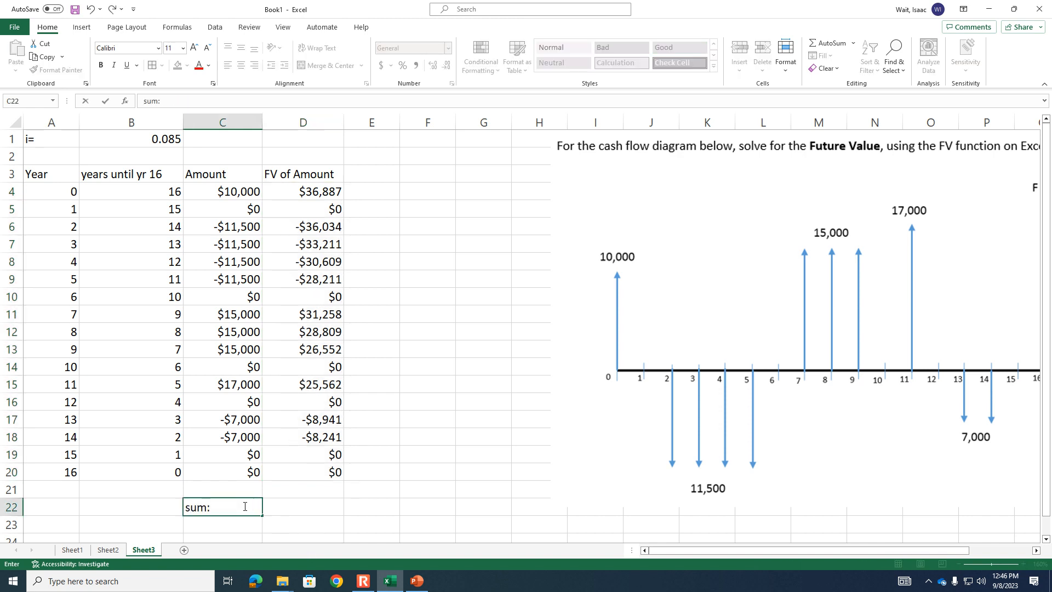
key(Tab)
text(=sum()
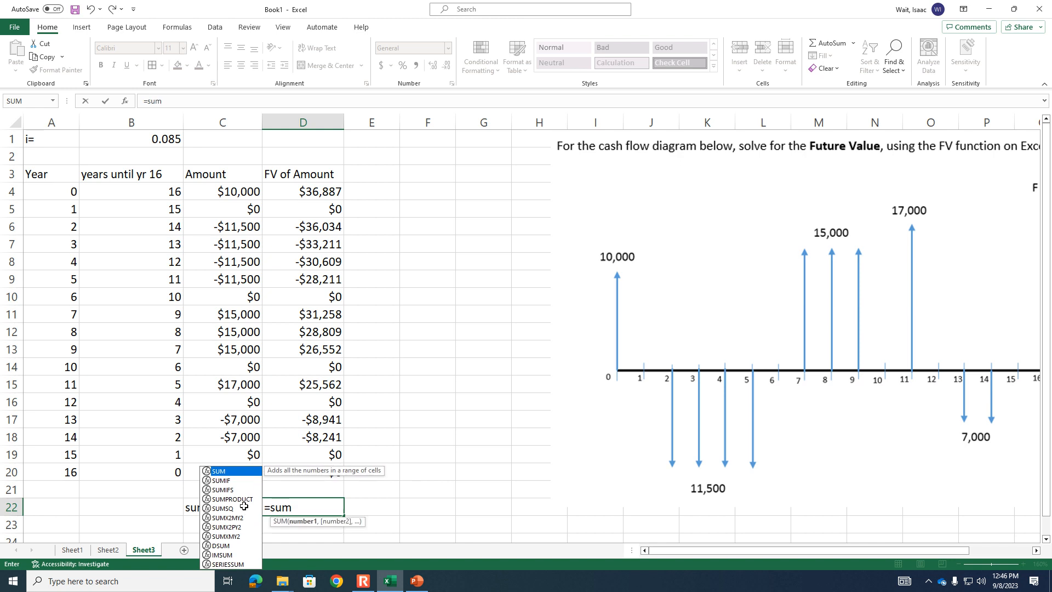
key(Up)
key(Up)
key(shift+Up)
key(shift+Up)
key(shift+Up)
key(shift+Up)
key(shift+Up)
key(shift+Up)
key(shift+Up)
key(shift+Up)
key(shift+Up)
key(shift+Up)
key(shift+Up)
key(shift+Up)
key(shift+Up)
key(shift+Up)
key(shift+Up)
key(shift+Up)
key(shift+Up)
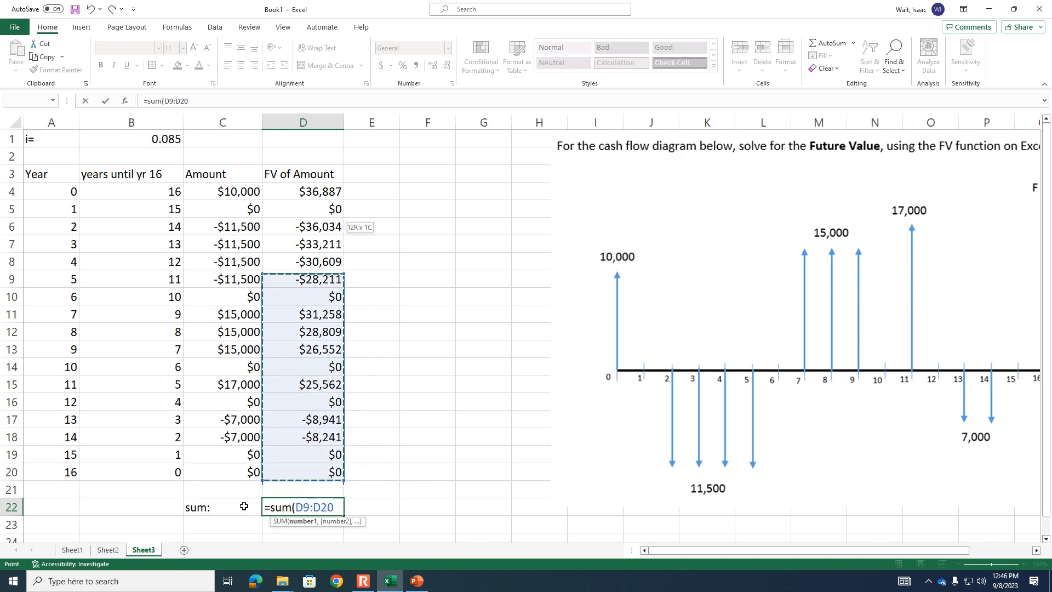
key(shift+Down)
key(Return)
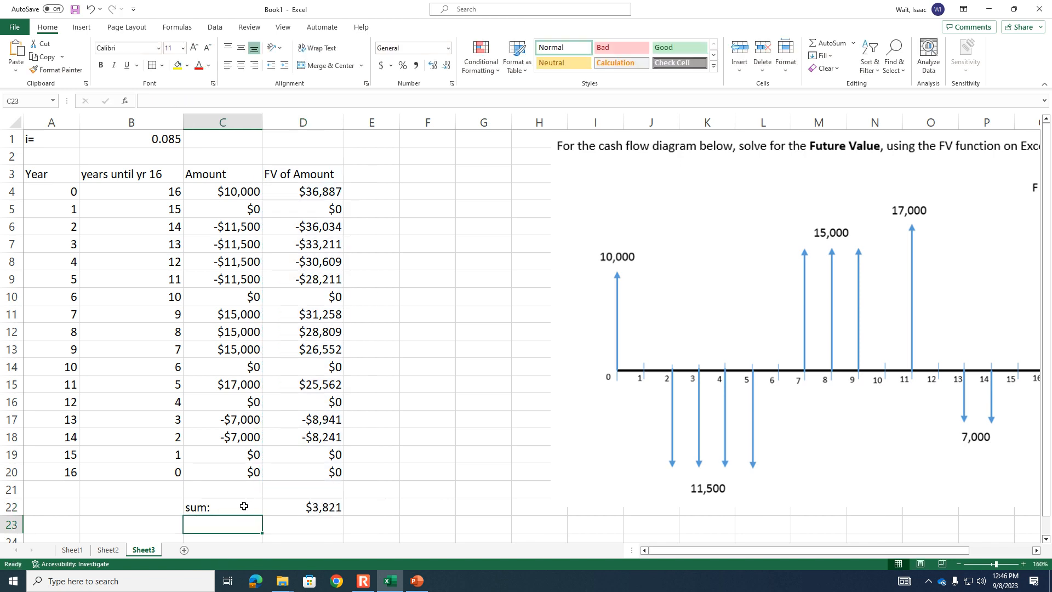
Step: Show the total future value in D22 with two decimal places
click(313, 508)
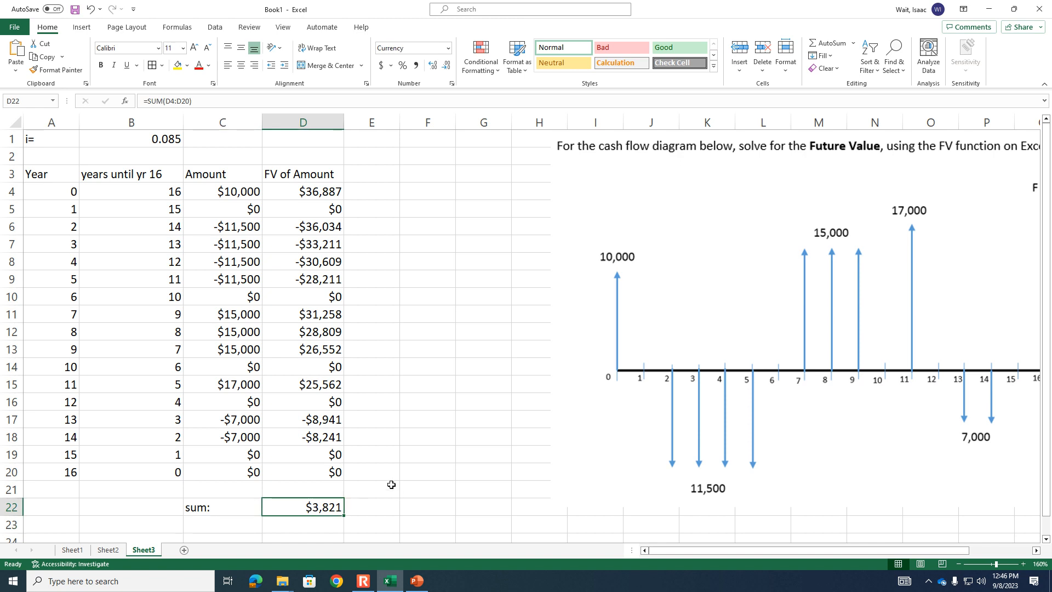
click(433, 66)
click(433, 66)
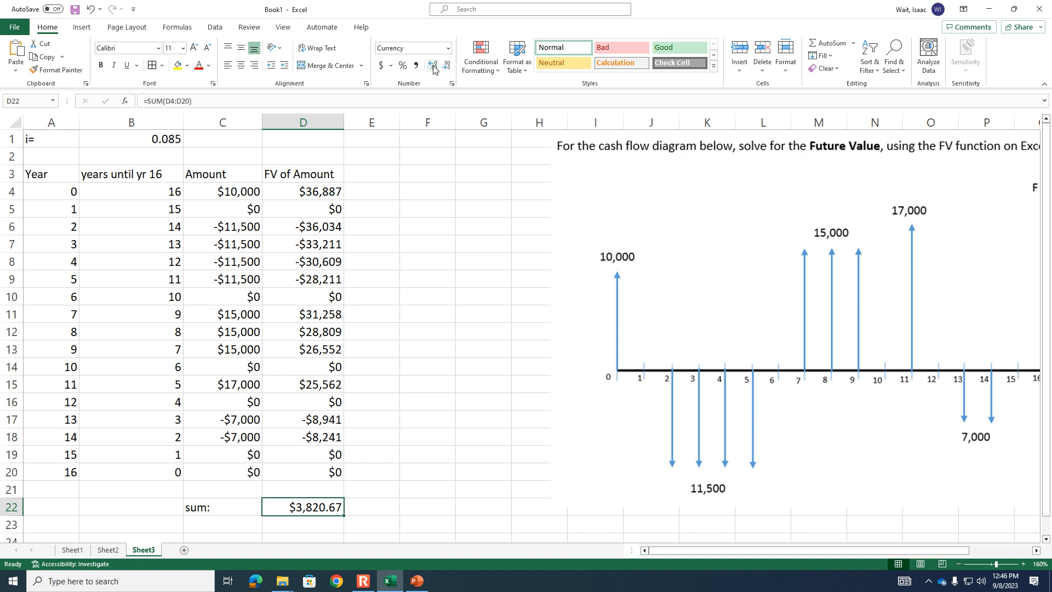
click(363, 581)
click(129, 111)
Step: Replace the interest rate in B1 with the text i=.085
click(139, 139)
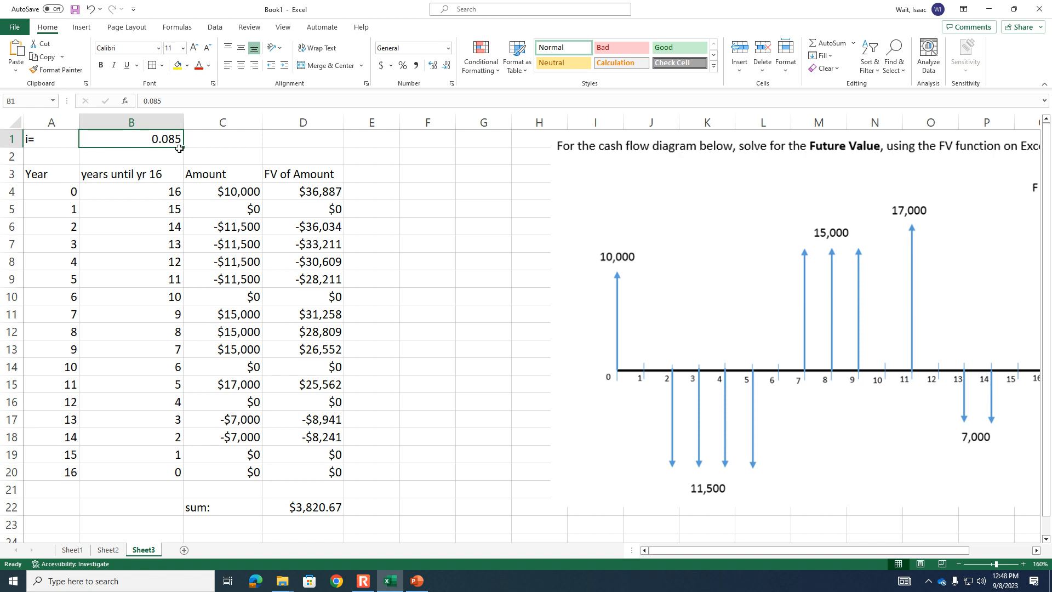
key(BackSpace)
text(i=)
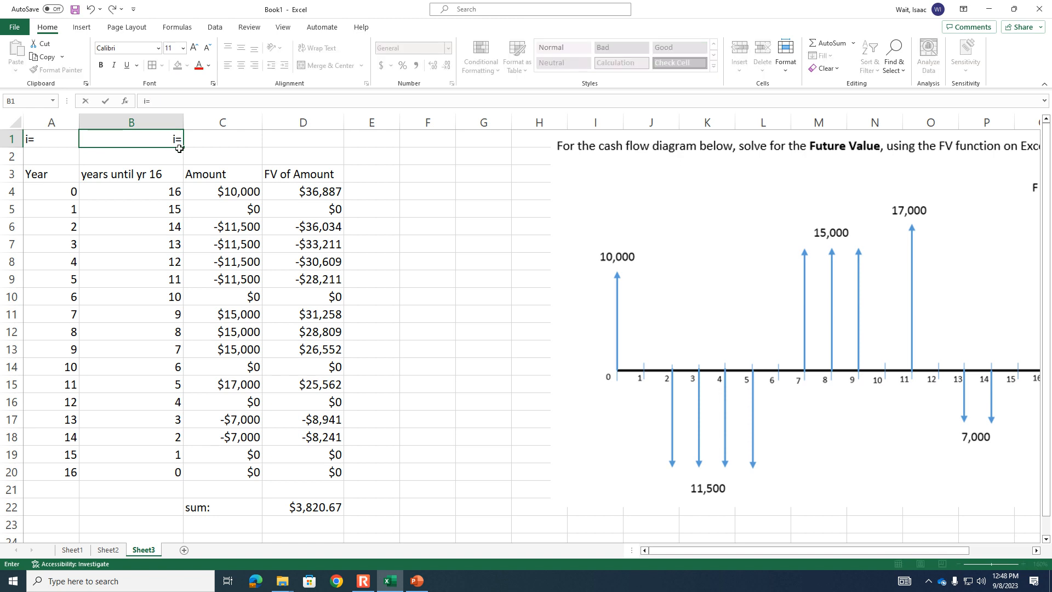
text(.085)
key(Return)
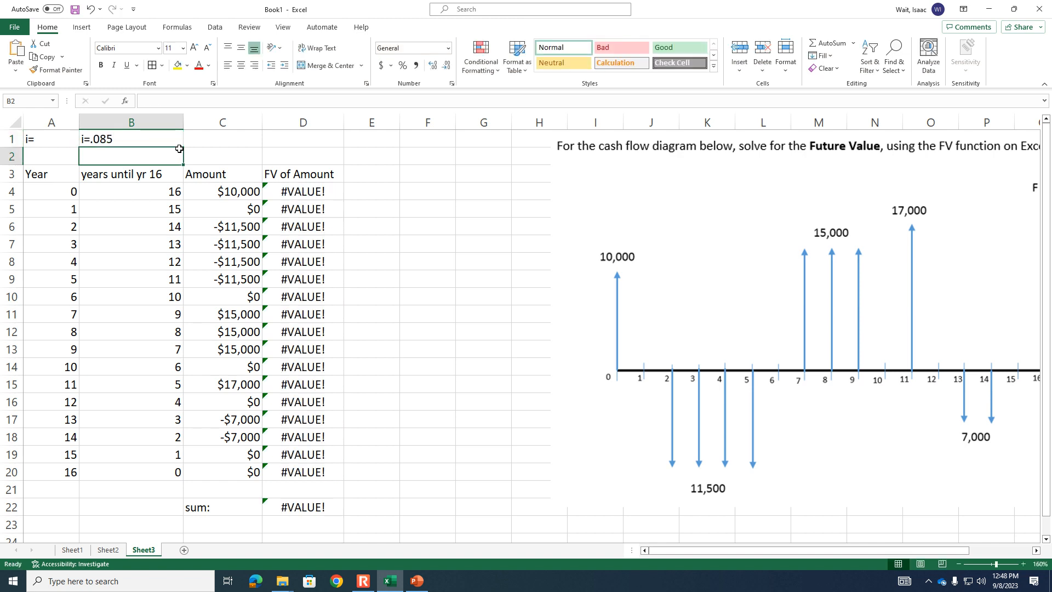
Step: Enter the interest rate in B1 as the plain number .085, separate from its label in A1
click(146, 137)
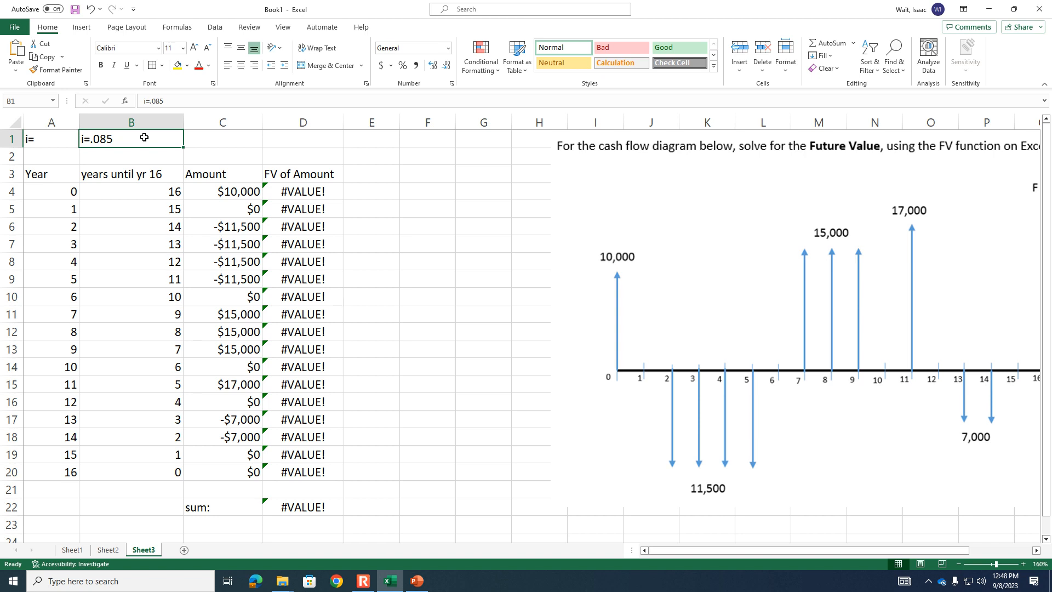
key(BackSpace)
text(.085)
key(Return)
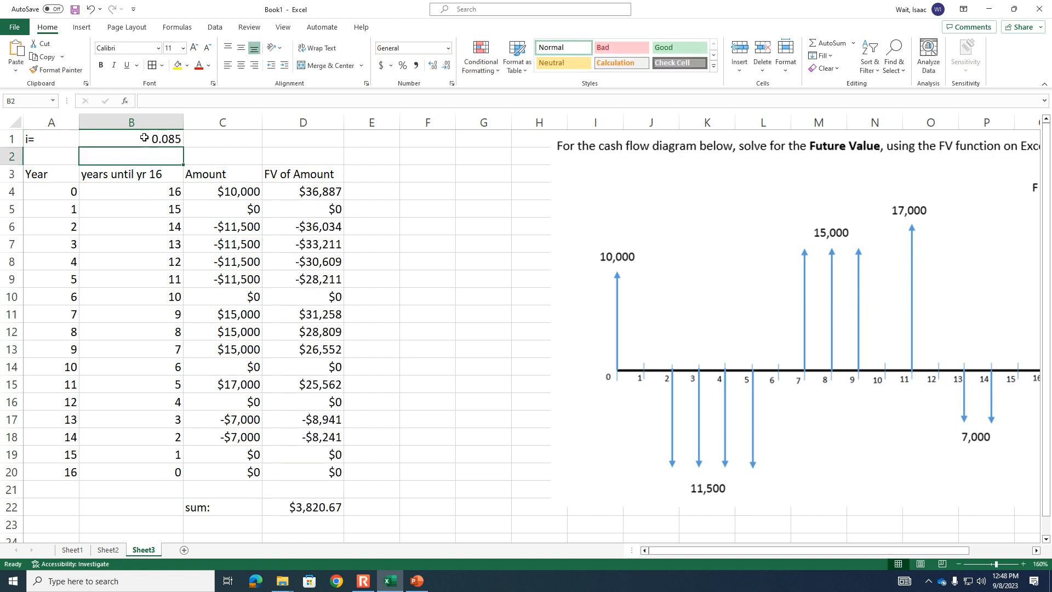
click(32, 139)
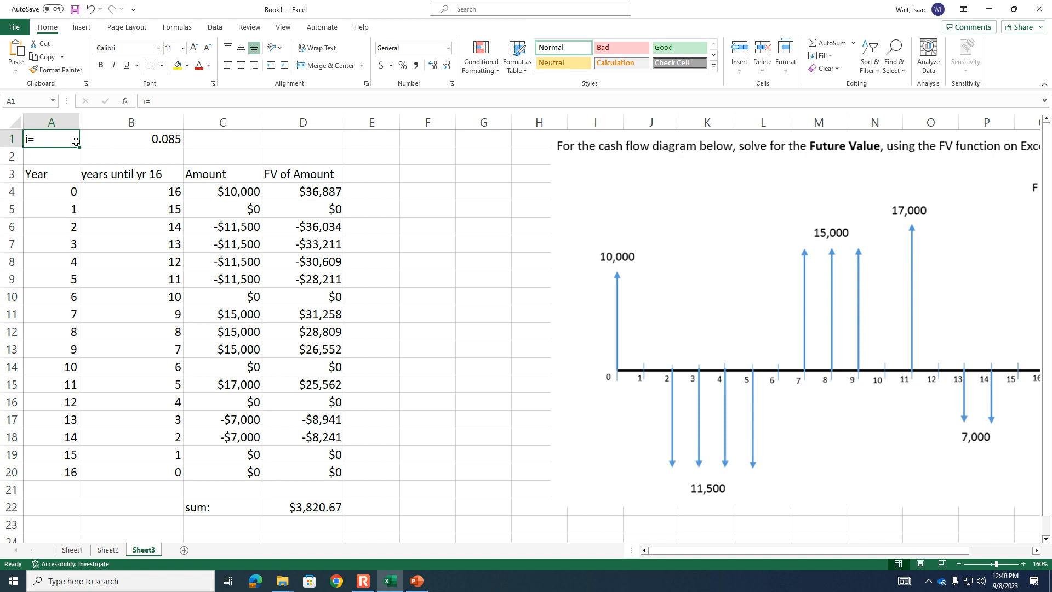
click(122, 139)
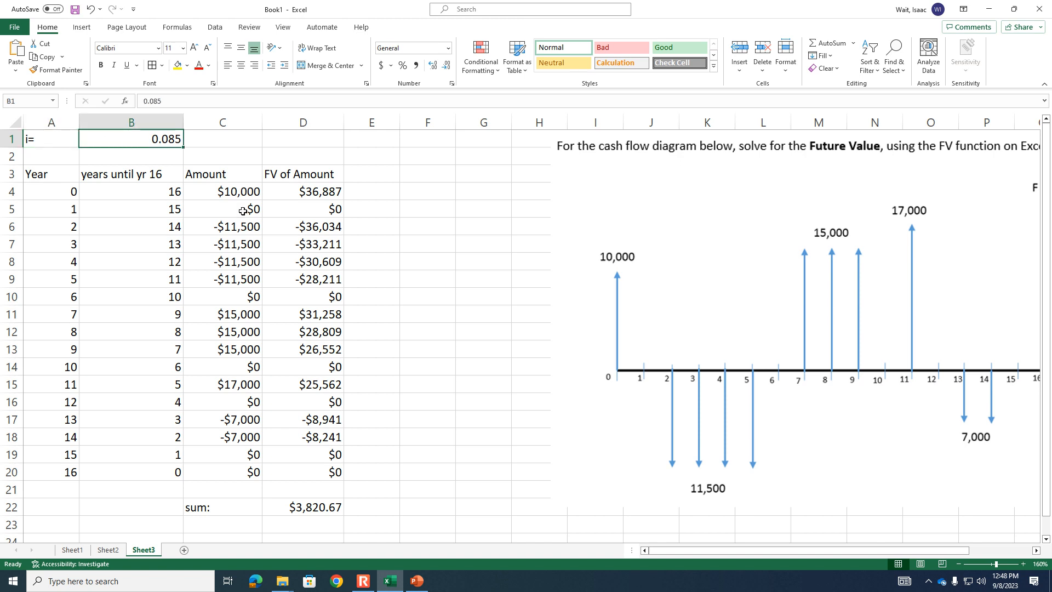